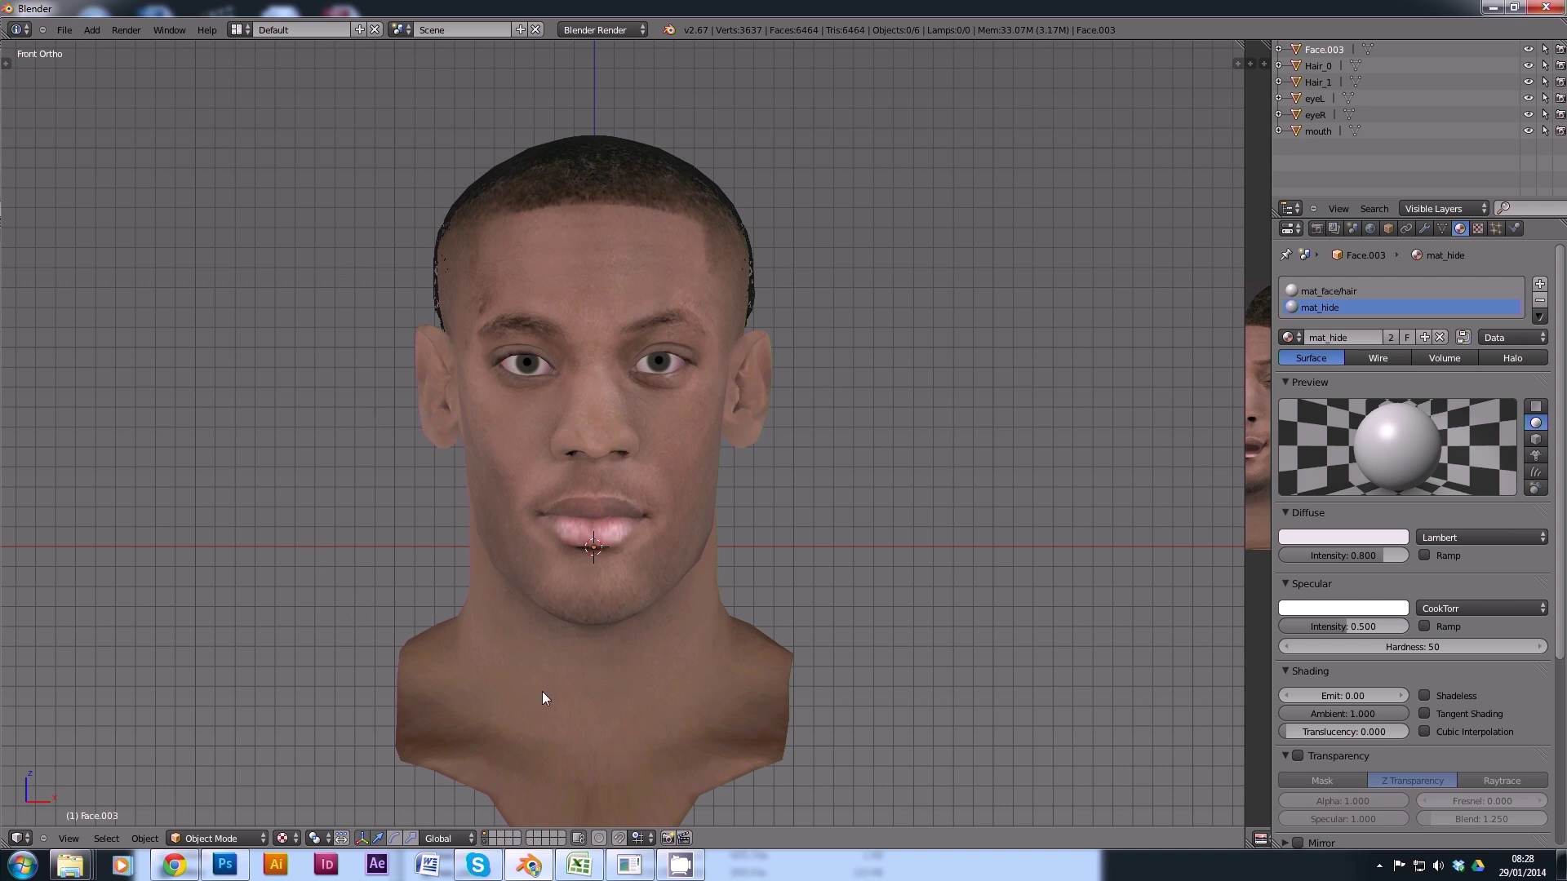
# Step: Bring up the 45268 face folder so all 23 files show, with none selected
pyautogui.moveTo(71, 870)
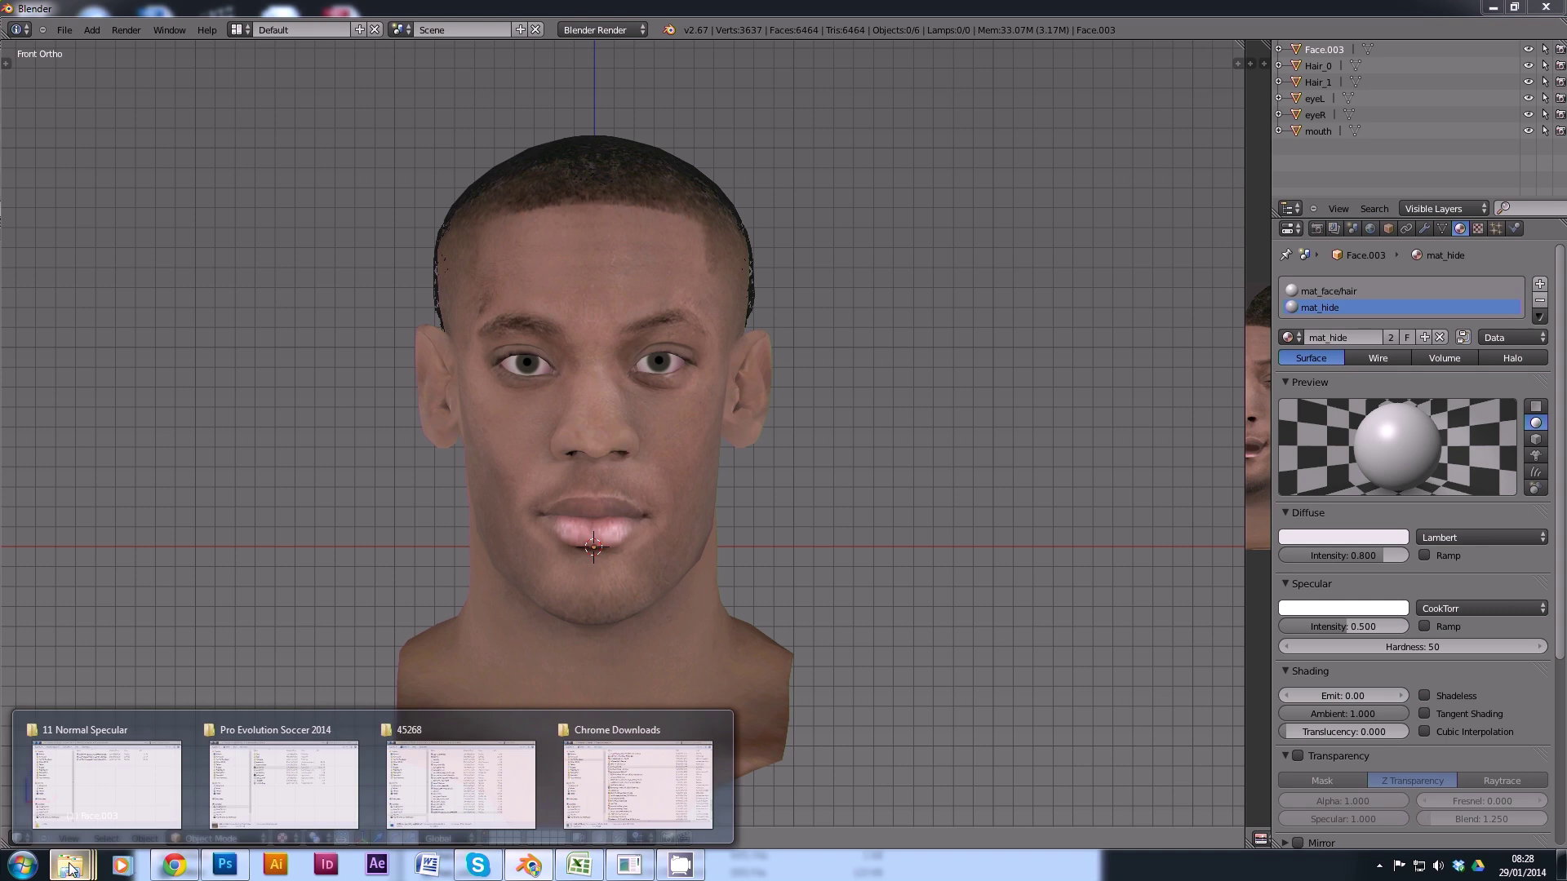
pyautogui.click(471, 771)
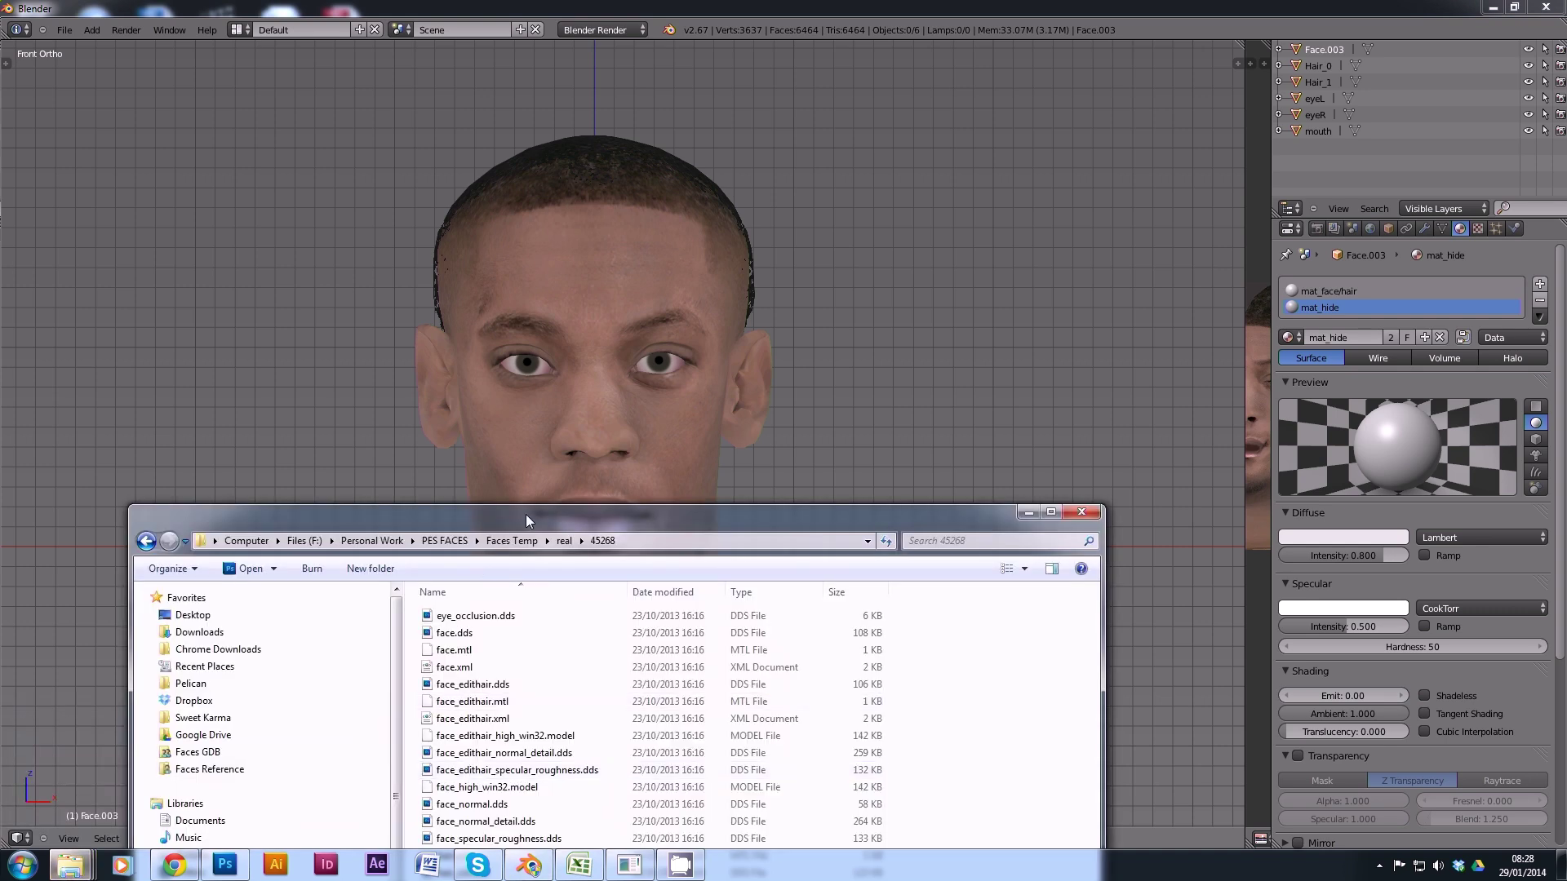
pyautogui.moveTo(526, 514); pyautogui.dragTo(465, 123)
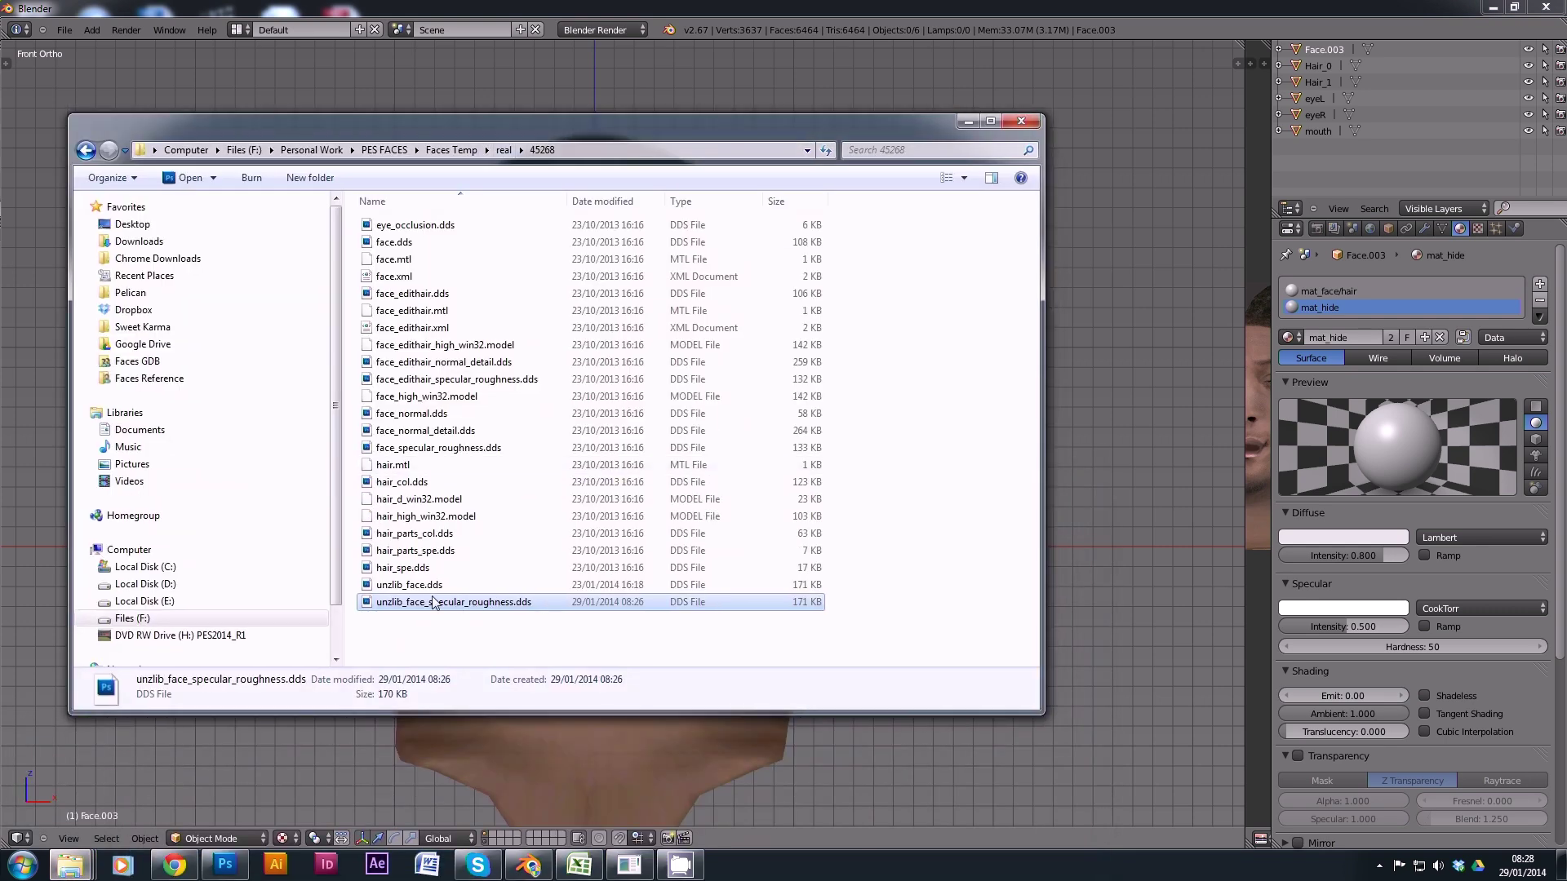
pyautogui.click(494, 635)
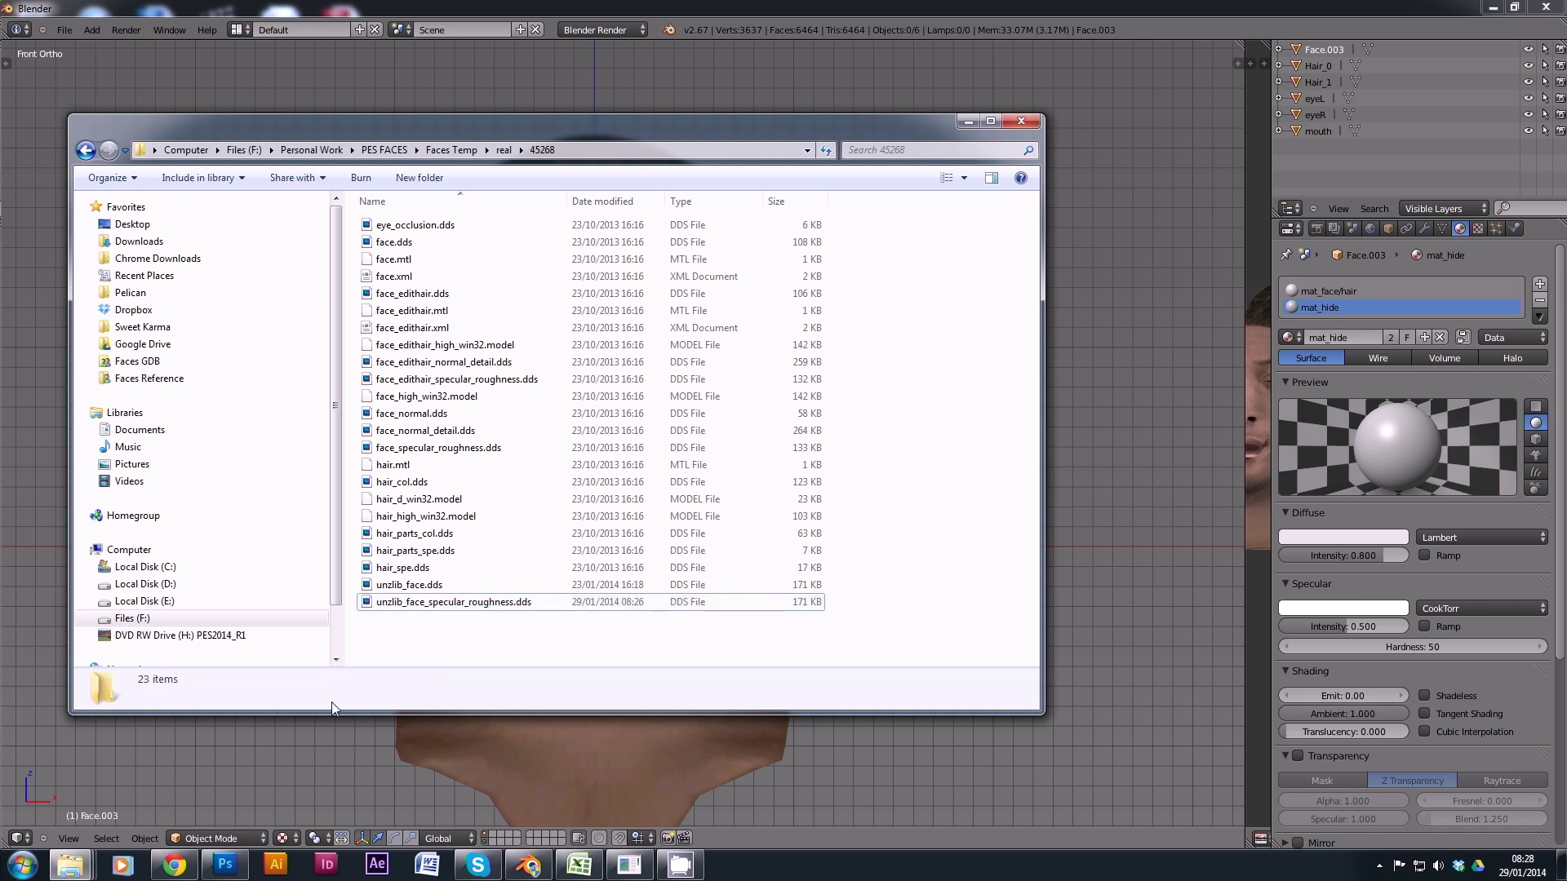
# Step: From the 11 Normal Specular folder, open the balotelli specular roughness DDS with default load settings
pyautogui.click(226, 864)
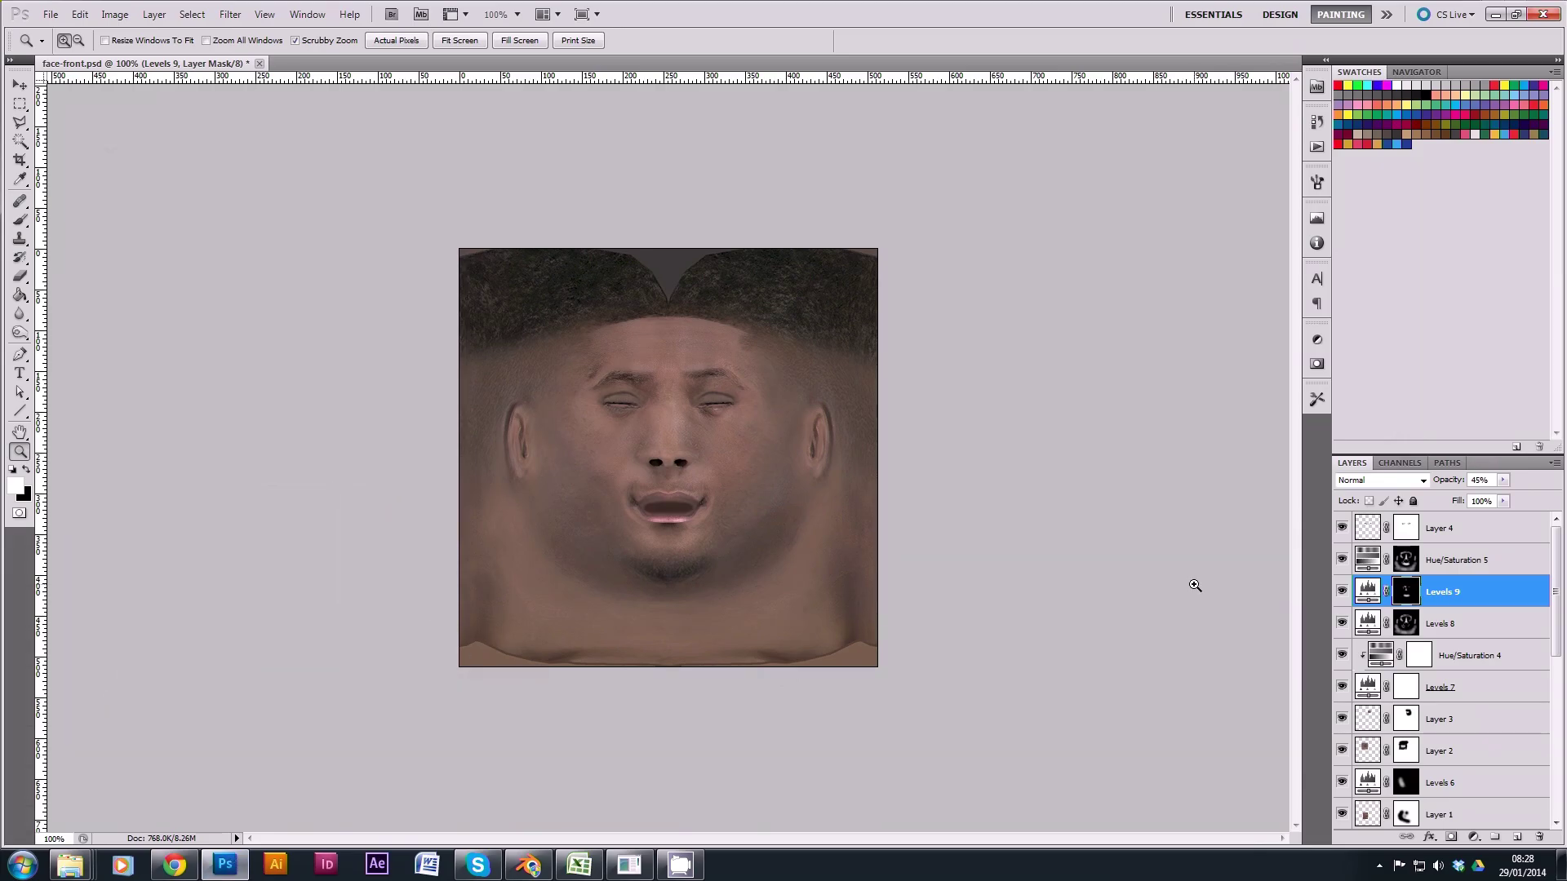
pyautogui.scroll(-5, 1463, 662)
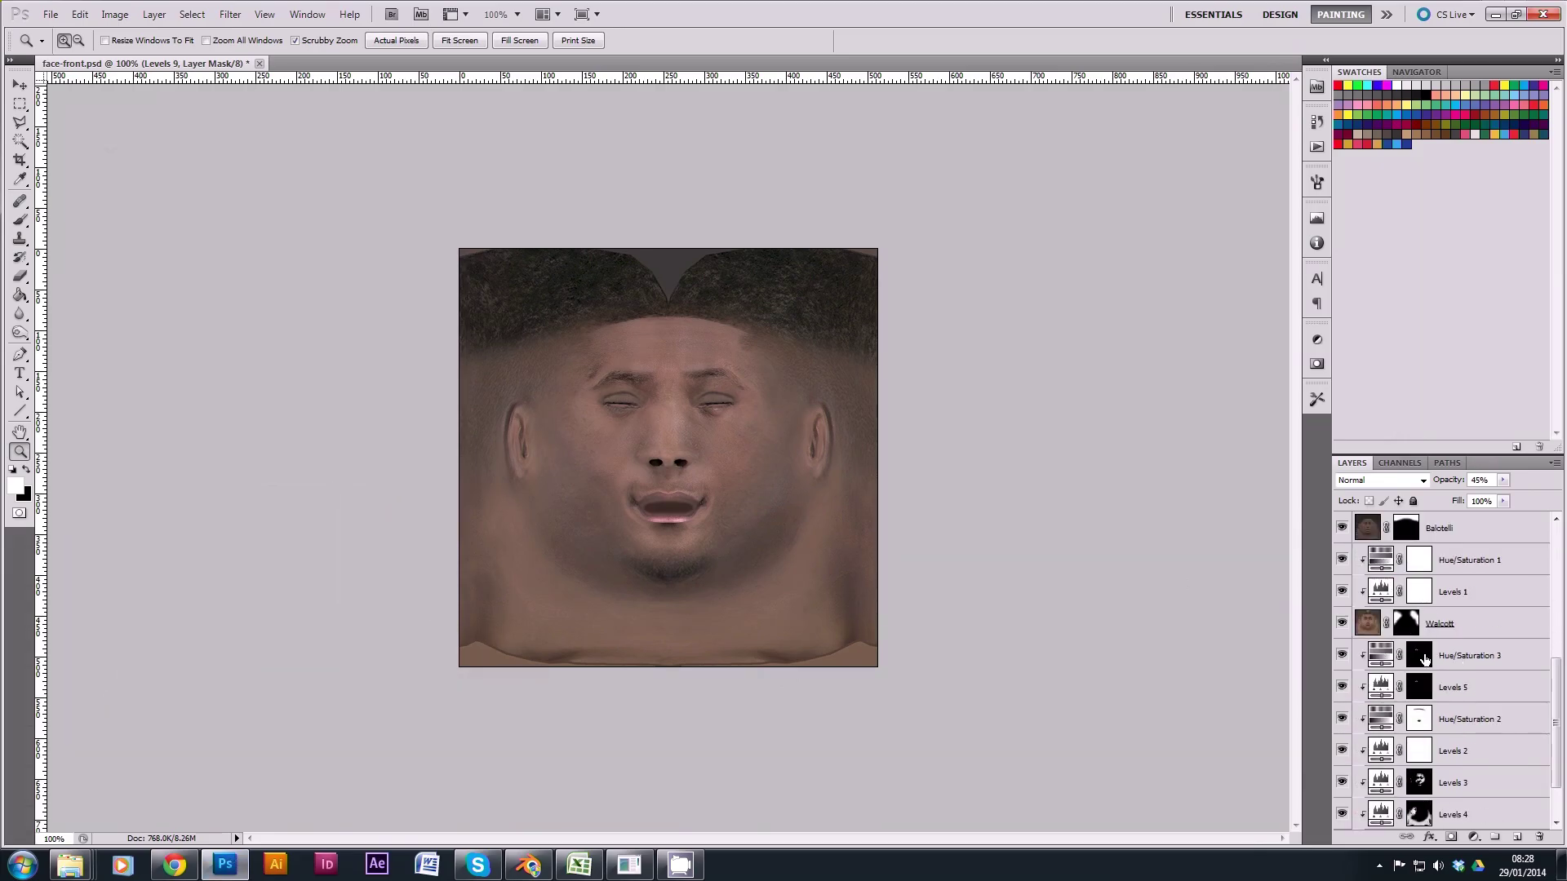
pyautogui.scroll(-2, 1467, 638)
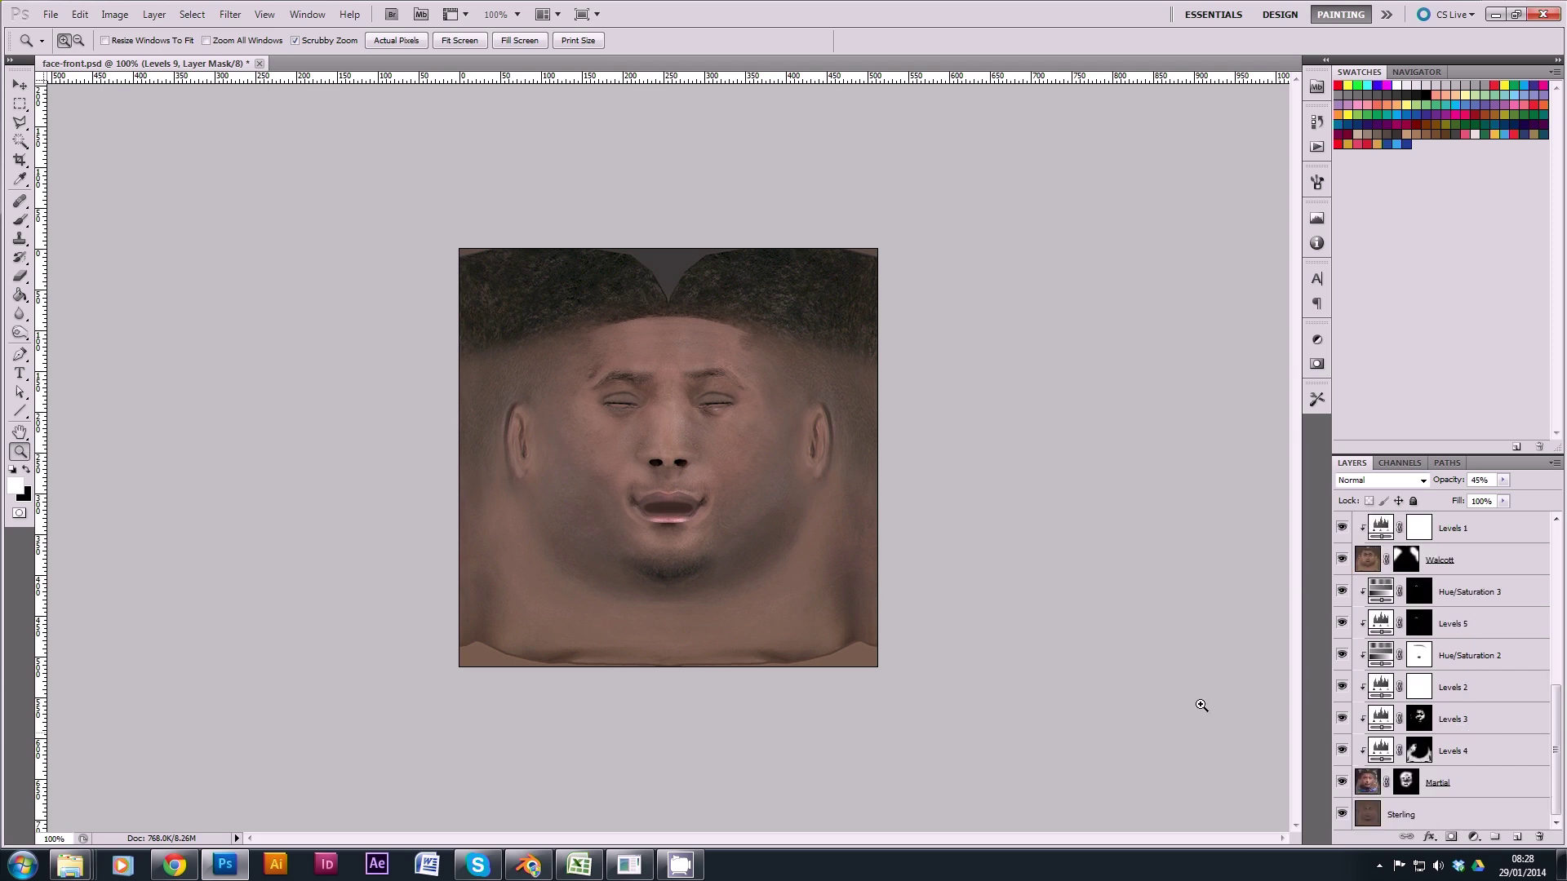
pyautogui.moveTo(70, 864)
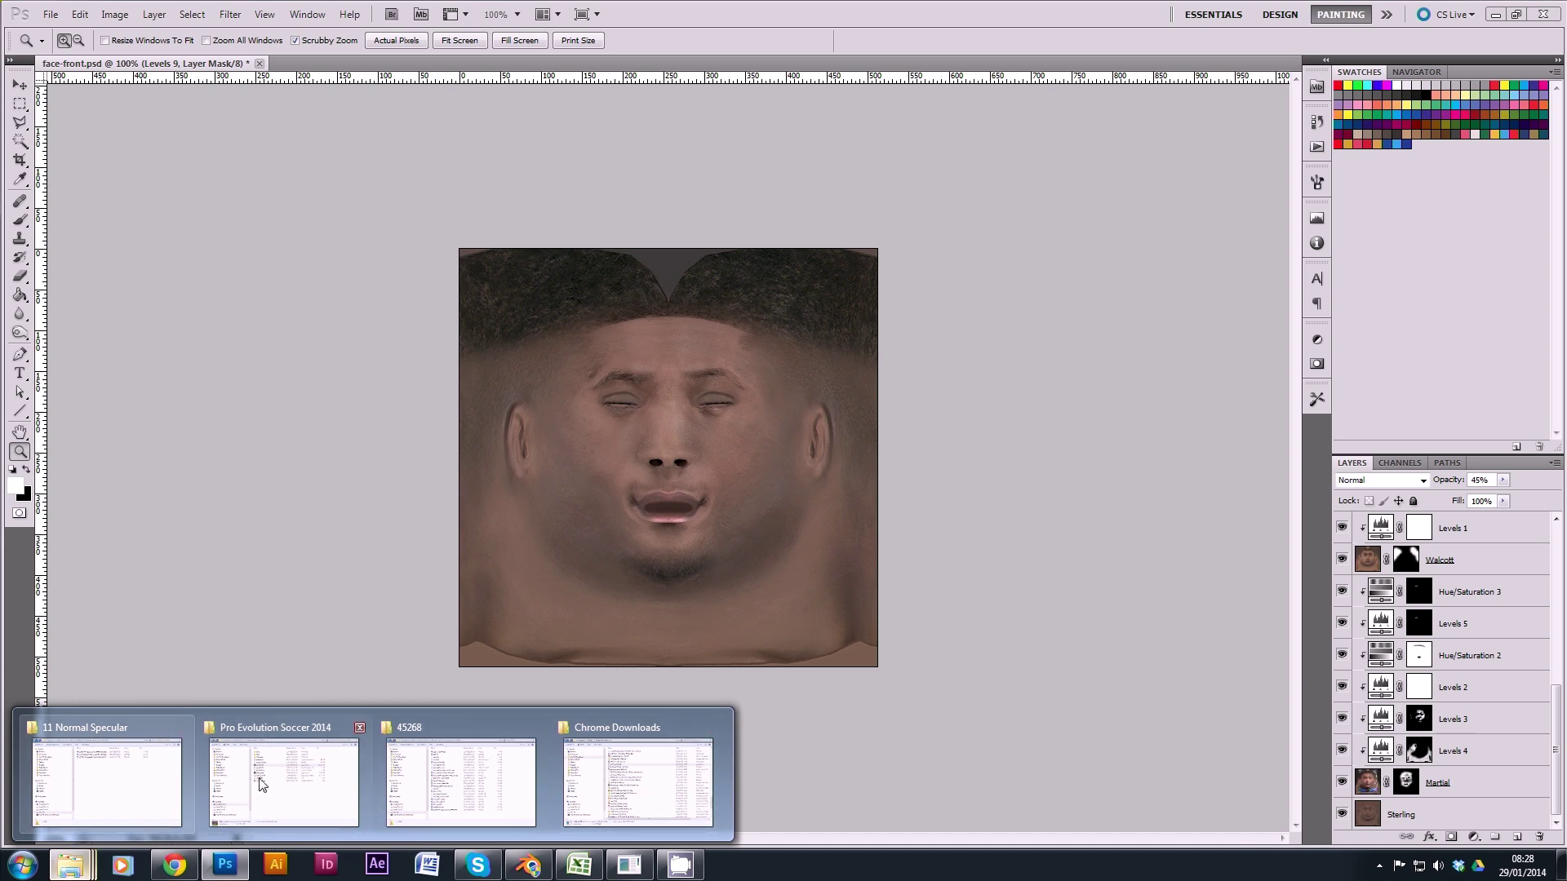
pyautogui.click(121, 781)
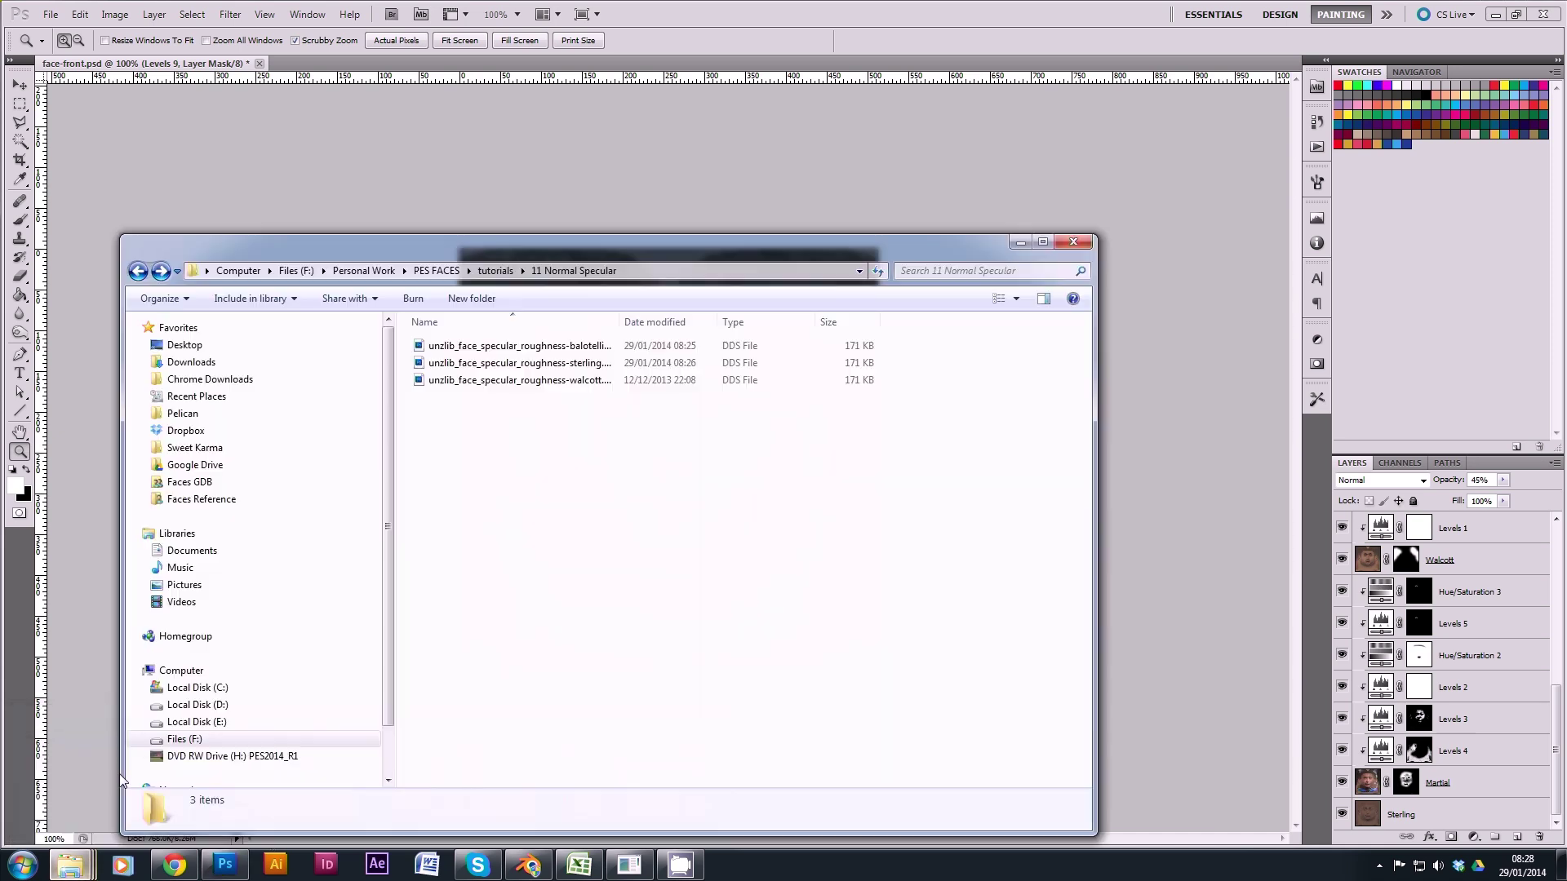
pyautogui.doubleClick(586, 243)
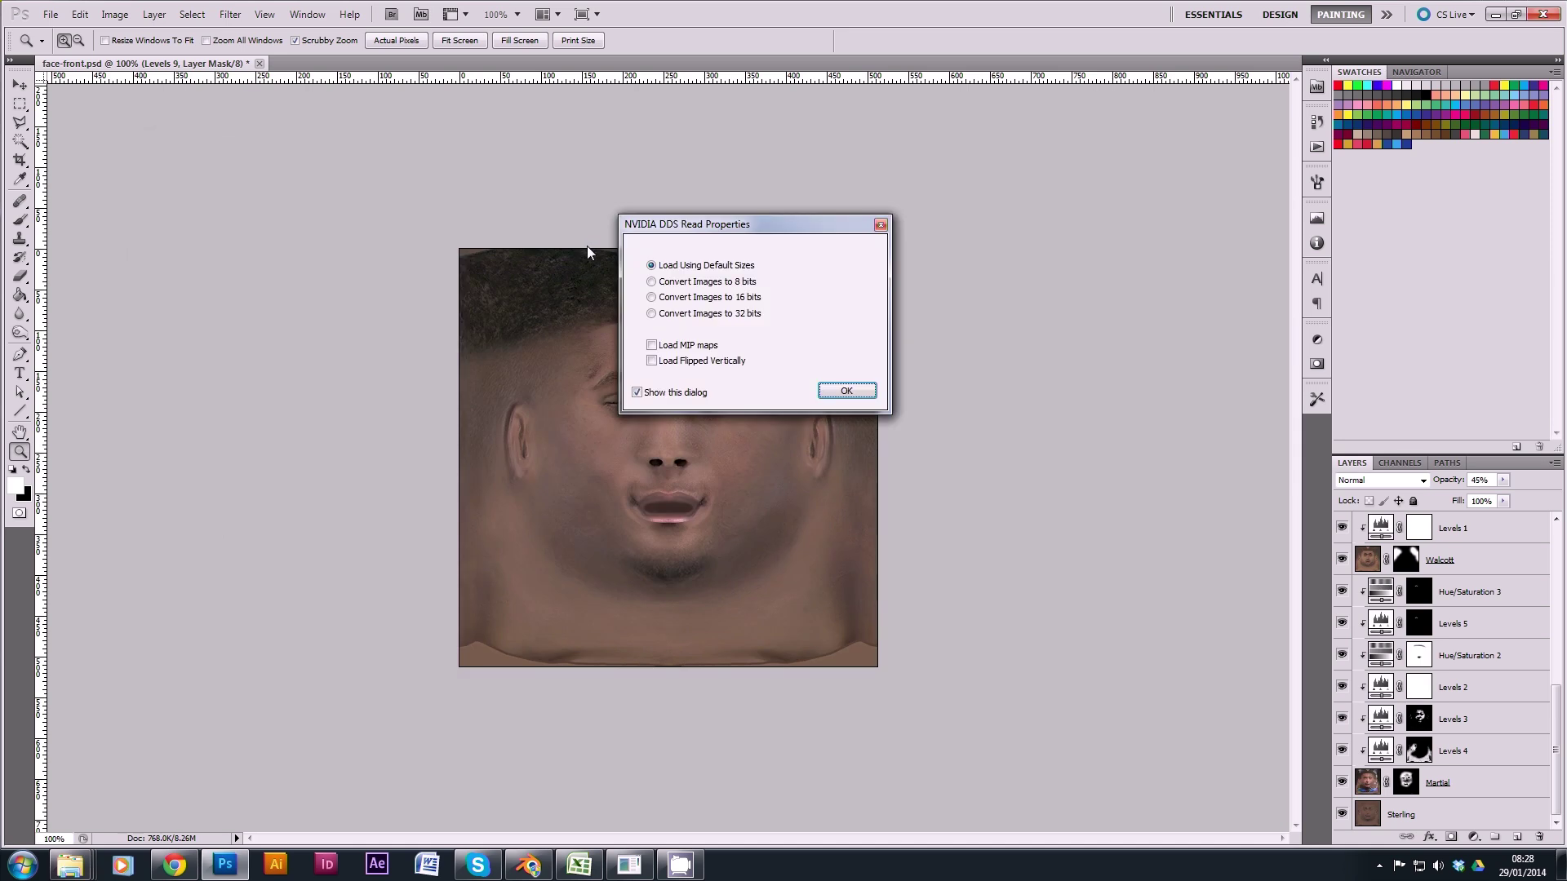
pyautogui.click(841, 393)
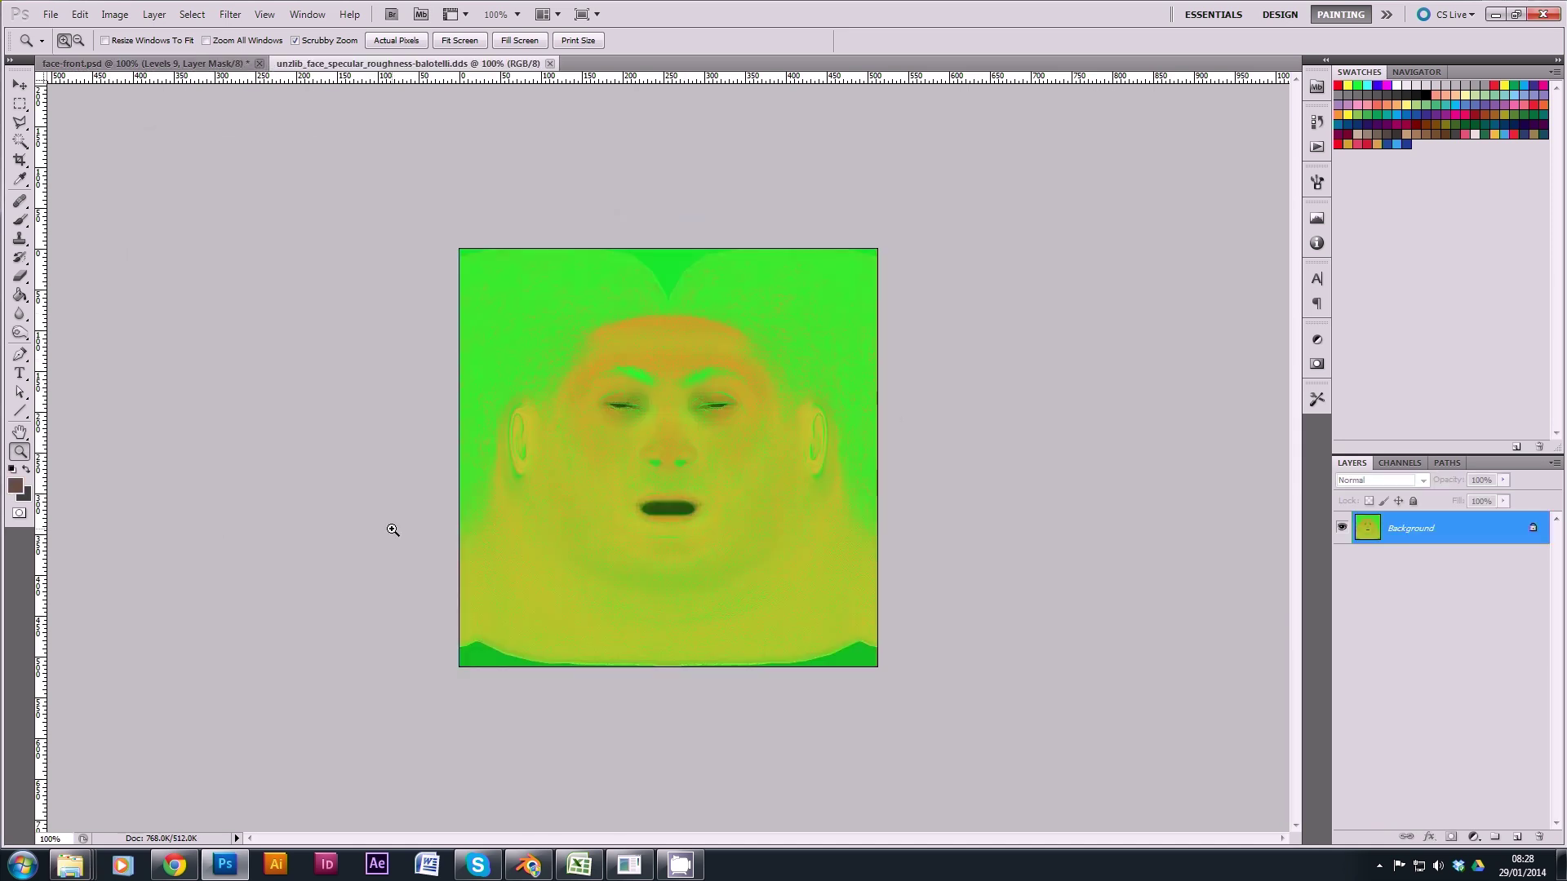
# Step: Open the sterling and walcott specular roughness DDS files with default load settings
pyautogui.moveTo(88, 866)
pyautogui.click(106, 808)
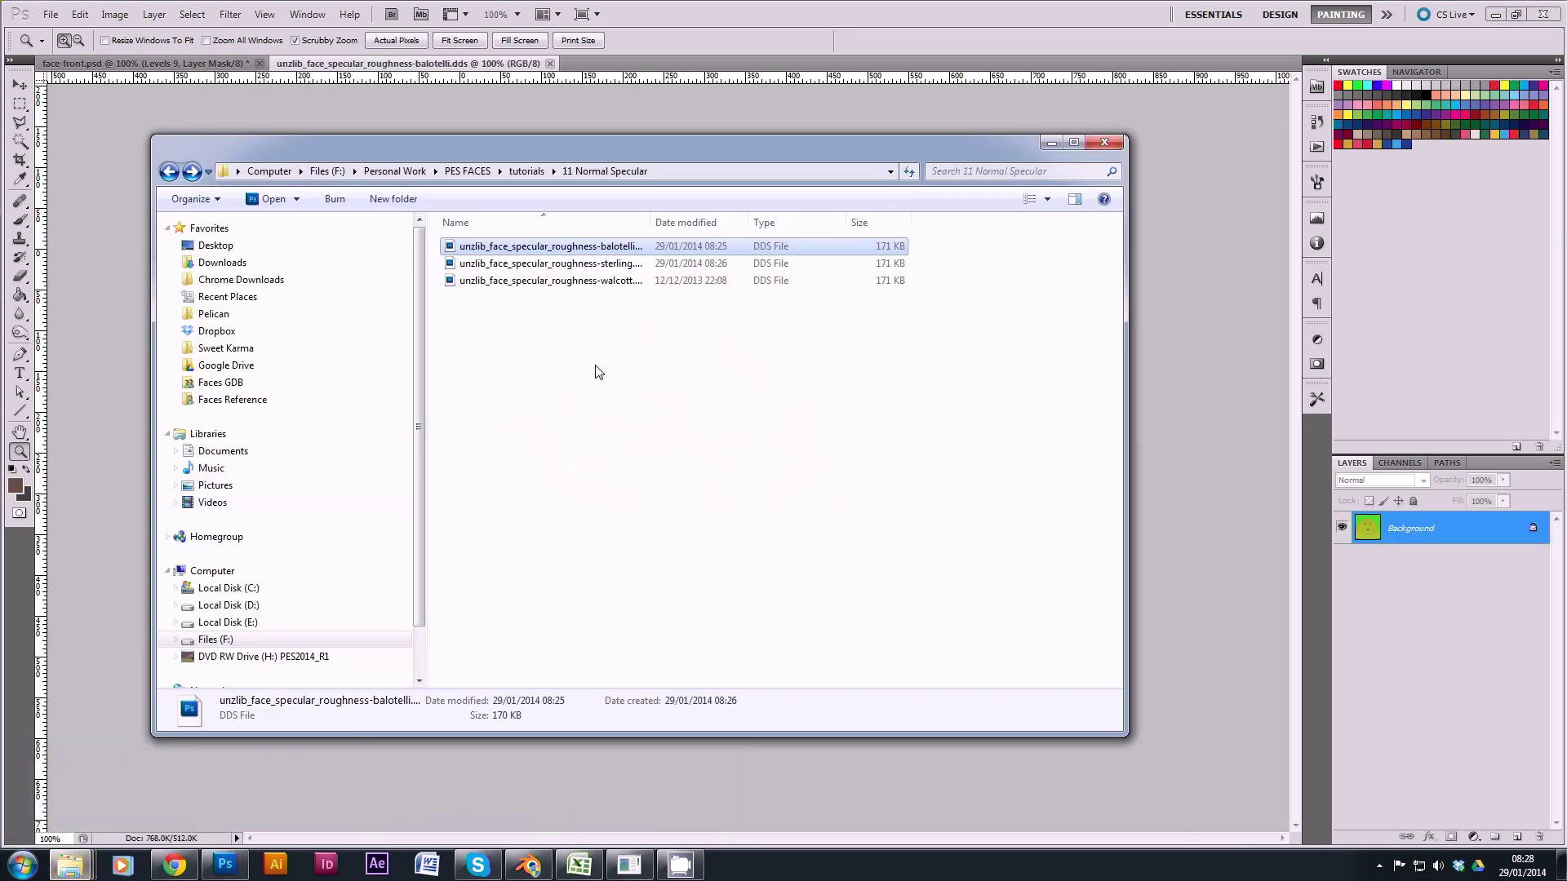
pyautogui.doubleClick(569, 267)
pyautogui.click(851, 392)
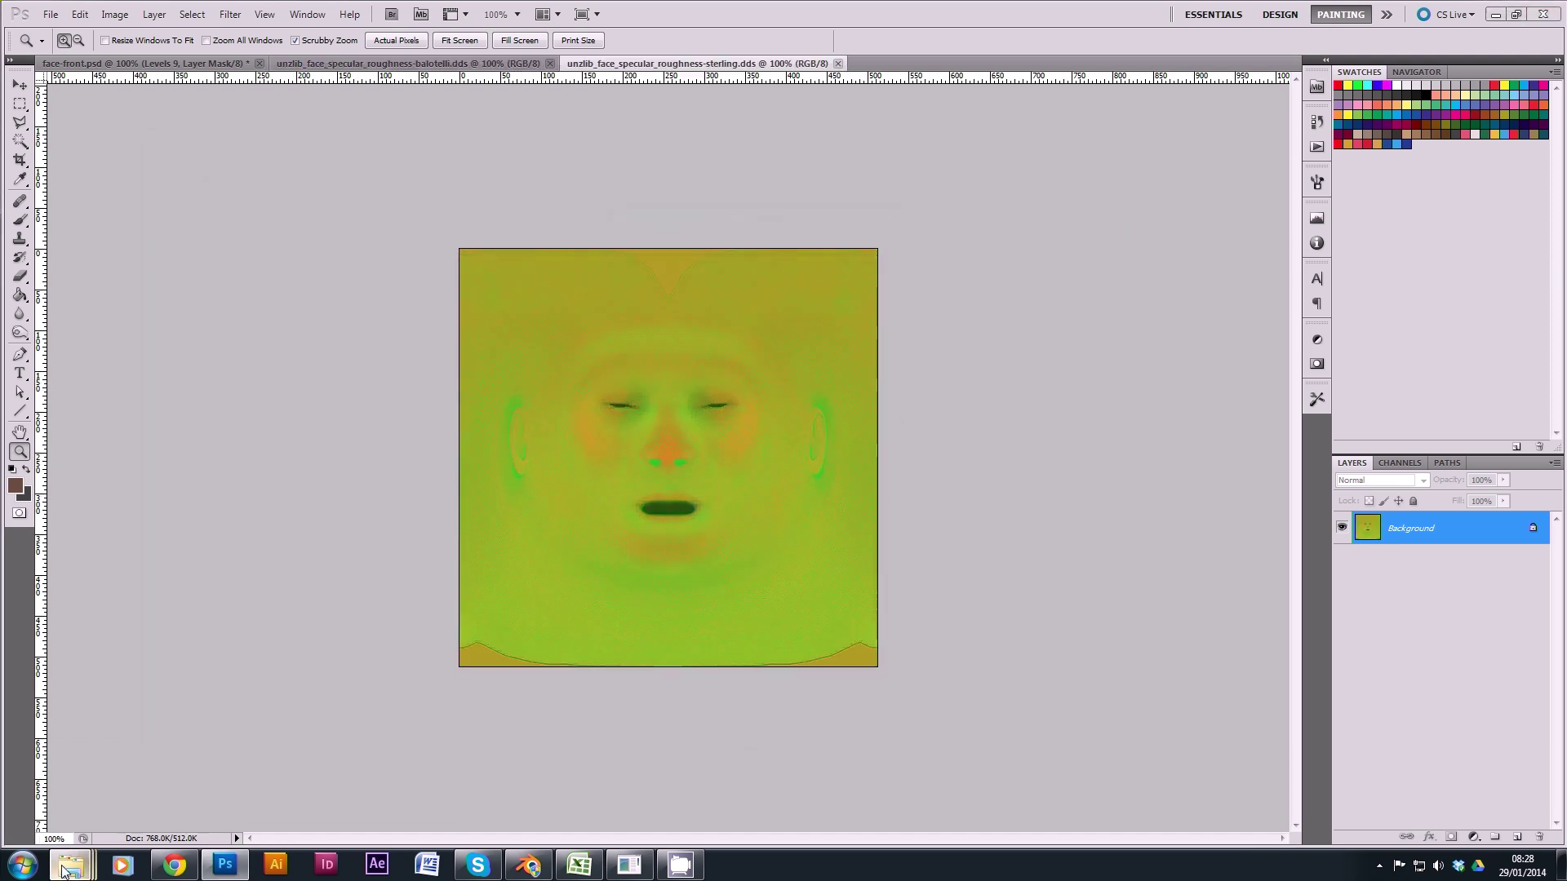
pyautogui.moveTo(70, 866)
pyautogui.click(99, 782)
pyautogui.click(537, 281)
pyautogui.doubleClick(537, 281)
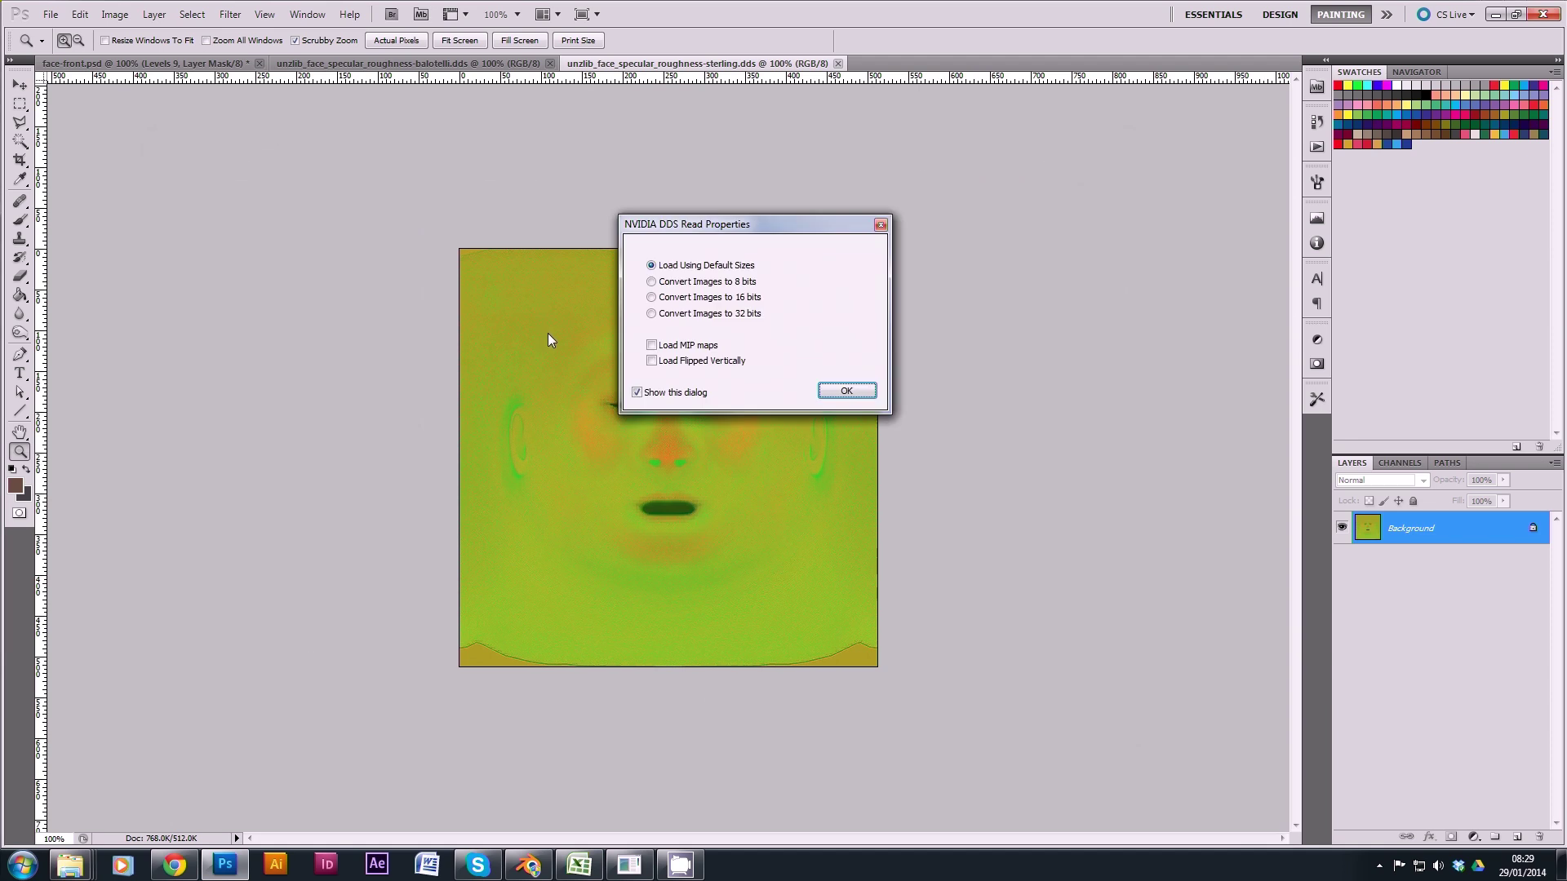
pyautogui.press('Return')
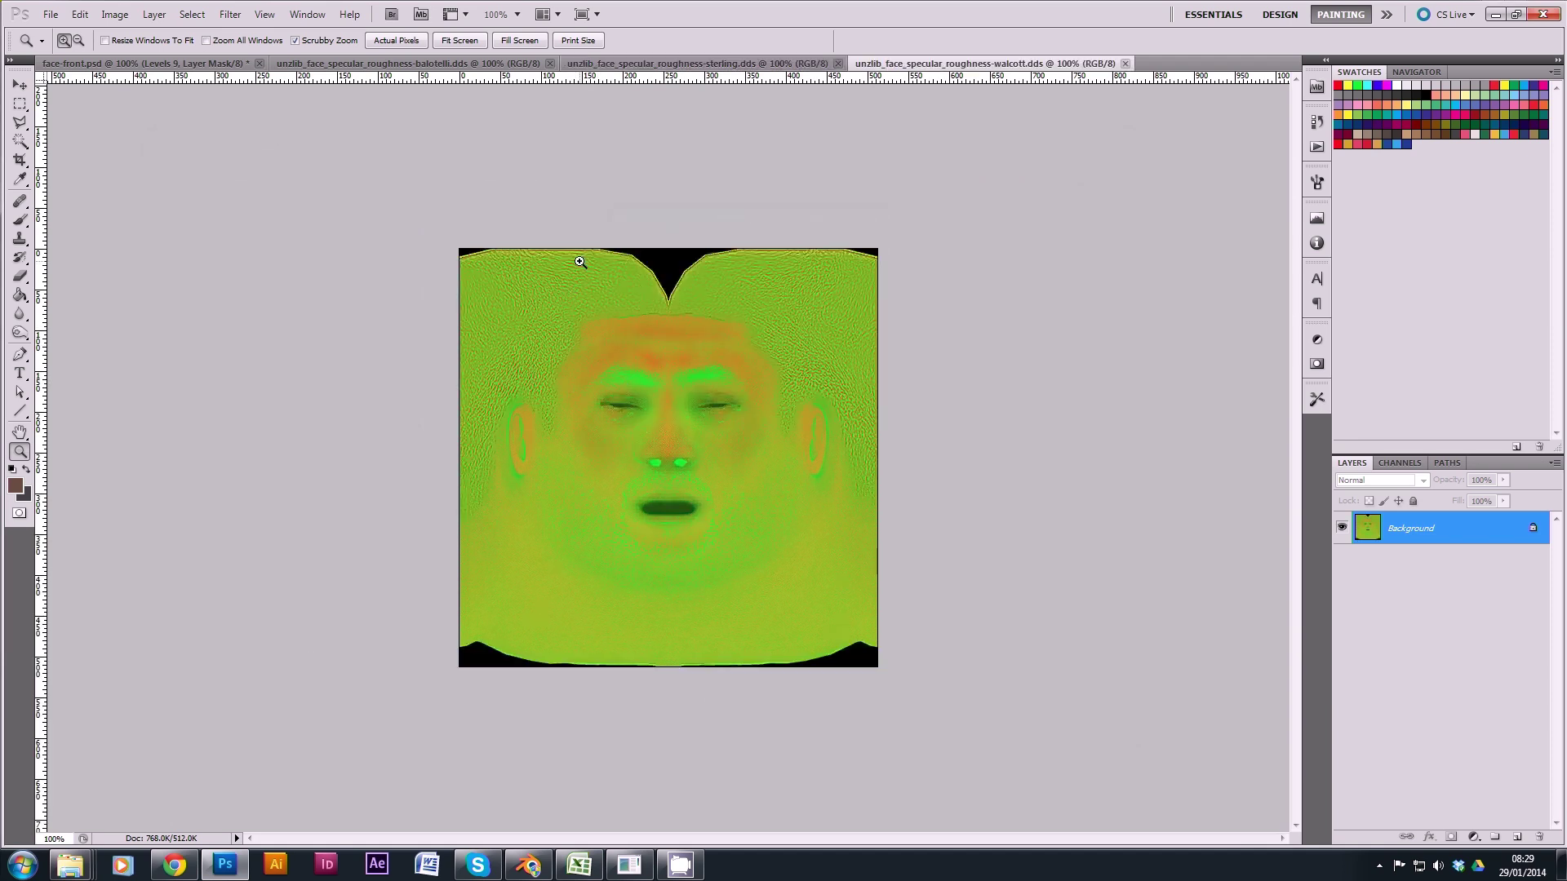
# Step: Compare the balotelli, sterling and walcott textures, then return to face-front.psd with Layer 4 active
pyautogui.click(489, 63)
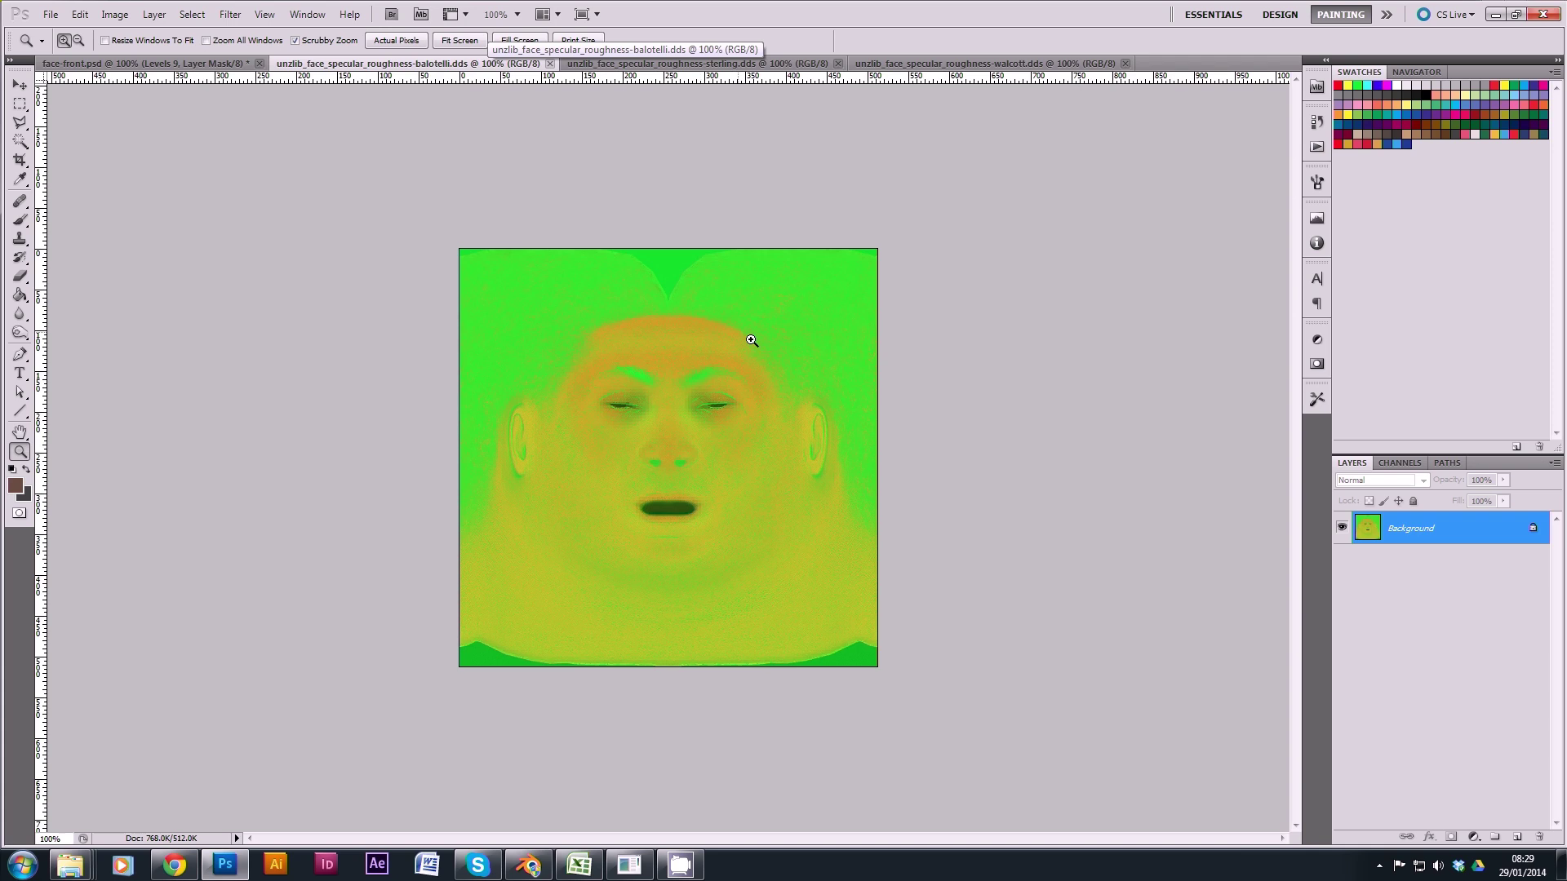
pyautogui.click(718, 64)
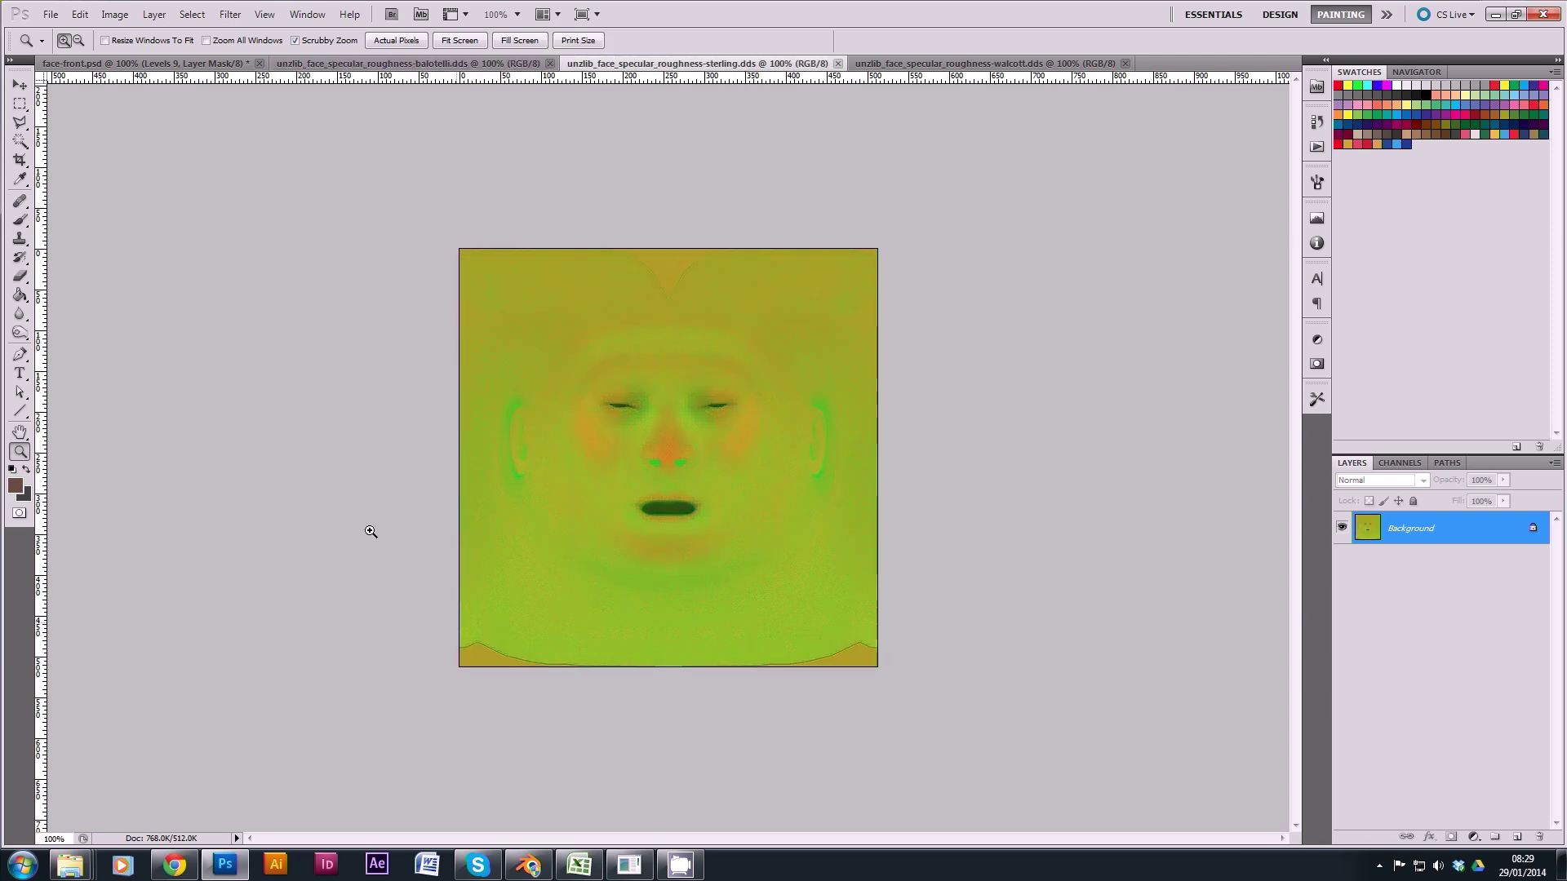
pyautogui.click(910, 64)
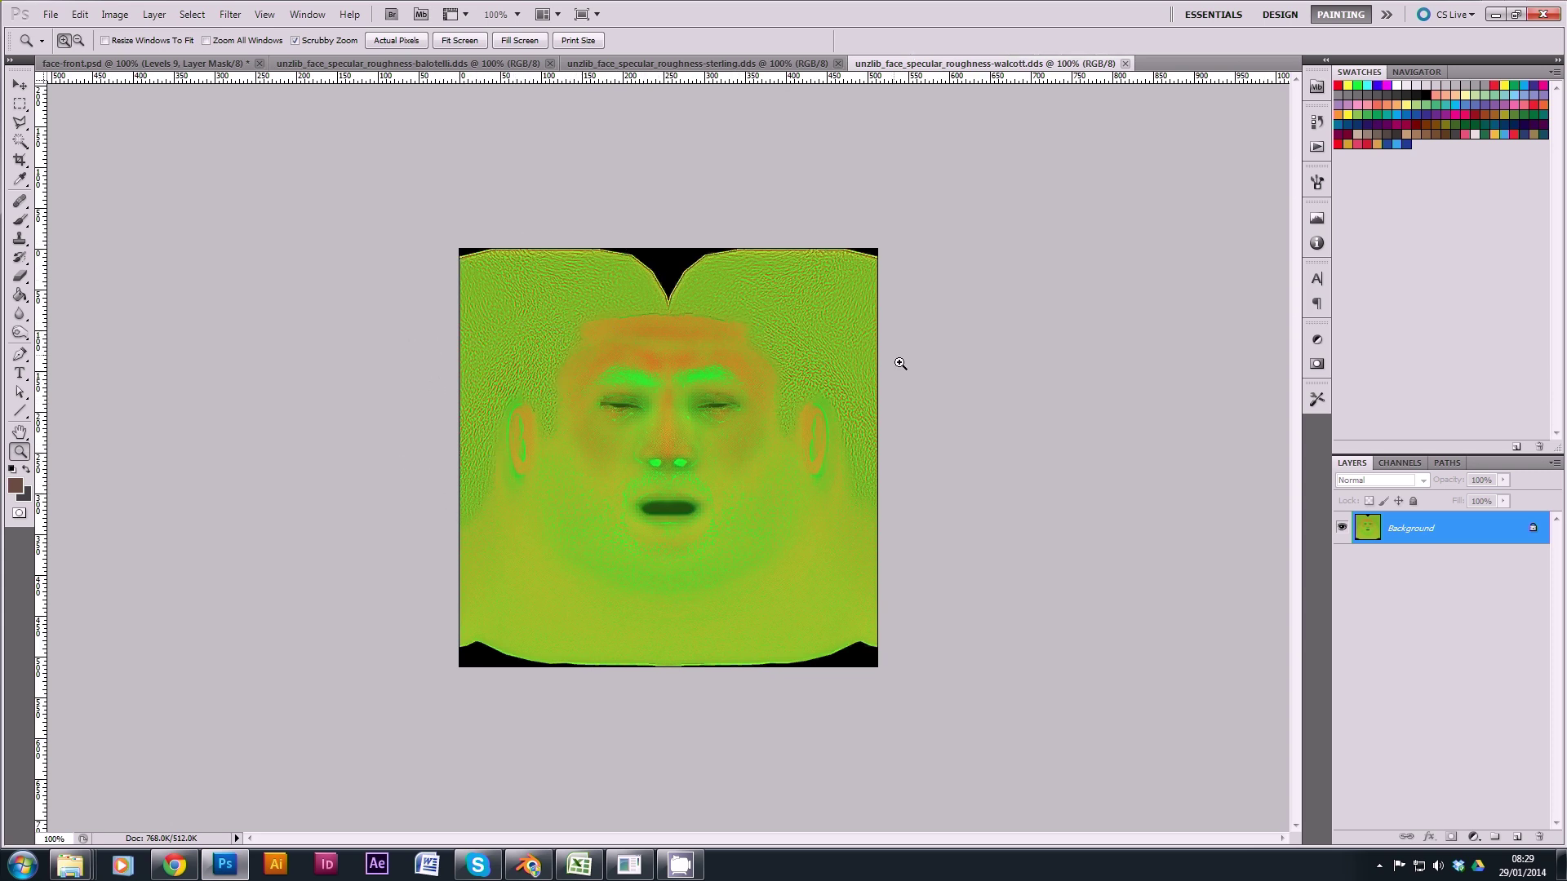
pyautogui.click(137, 64)
pyautogui.click(1474, 531)
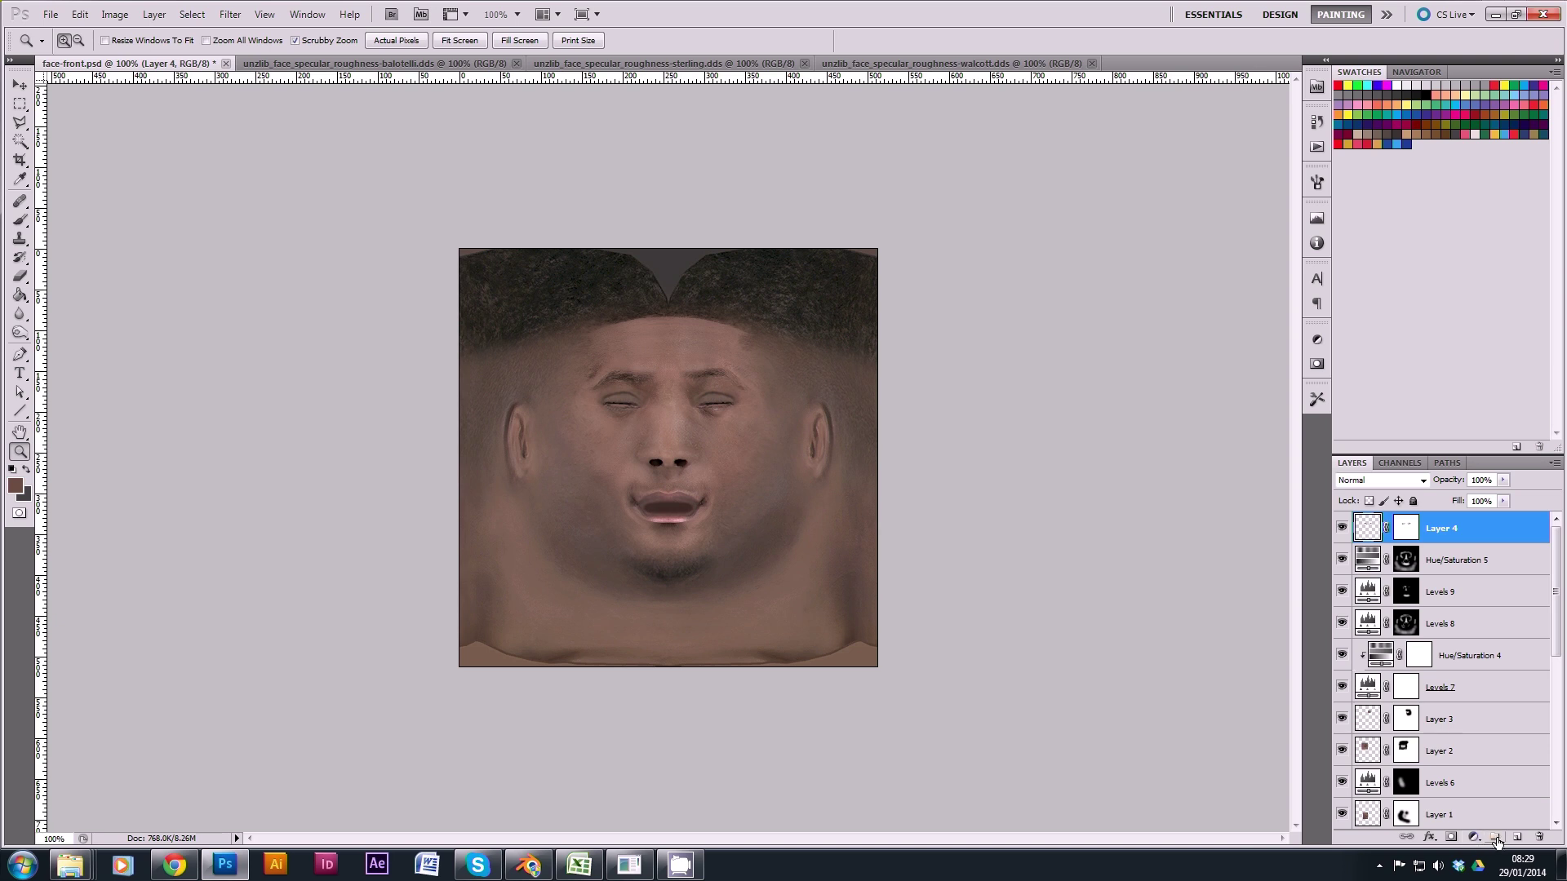
# Step: Create a new layer group above Layer 4 named 'Specular map'
pyautogui.click(1496, 838)
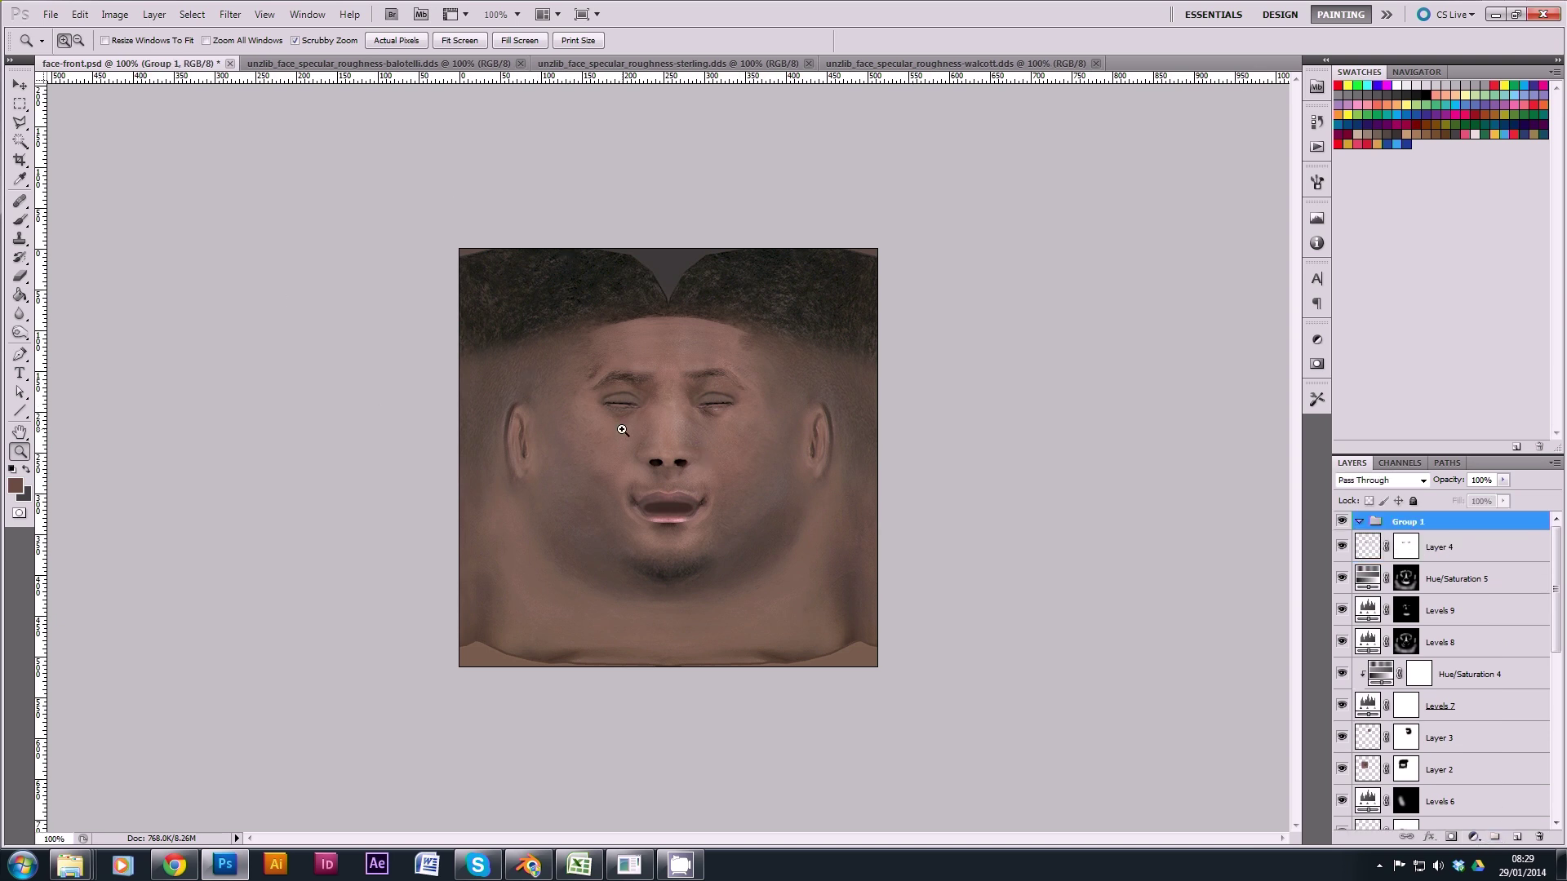
pyautogui.doubleClick(1399, 523)
pyautogui.write('Specular map')
pyautogui.press('Return')
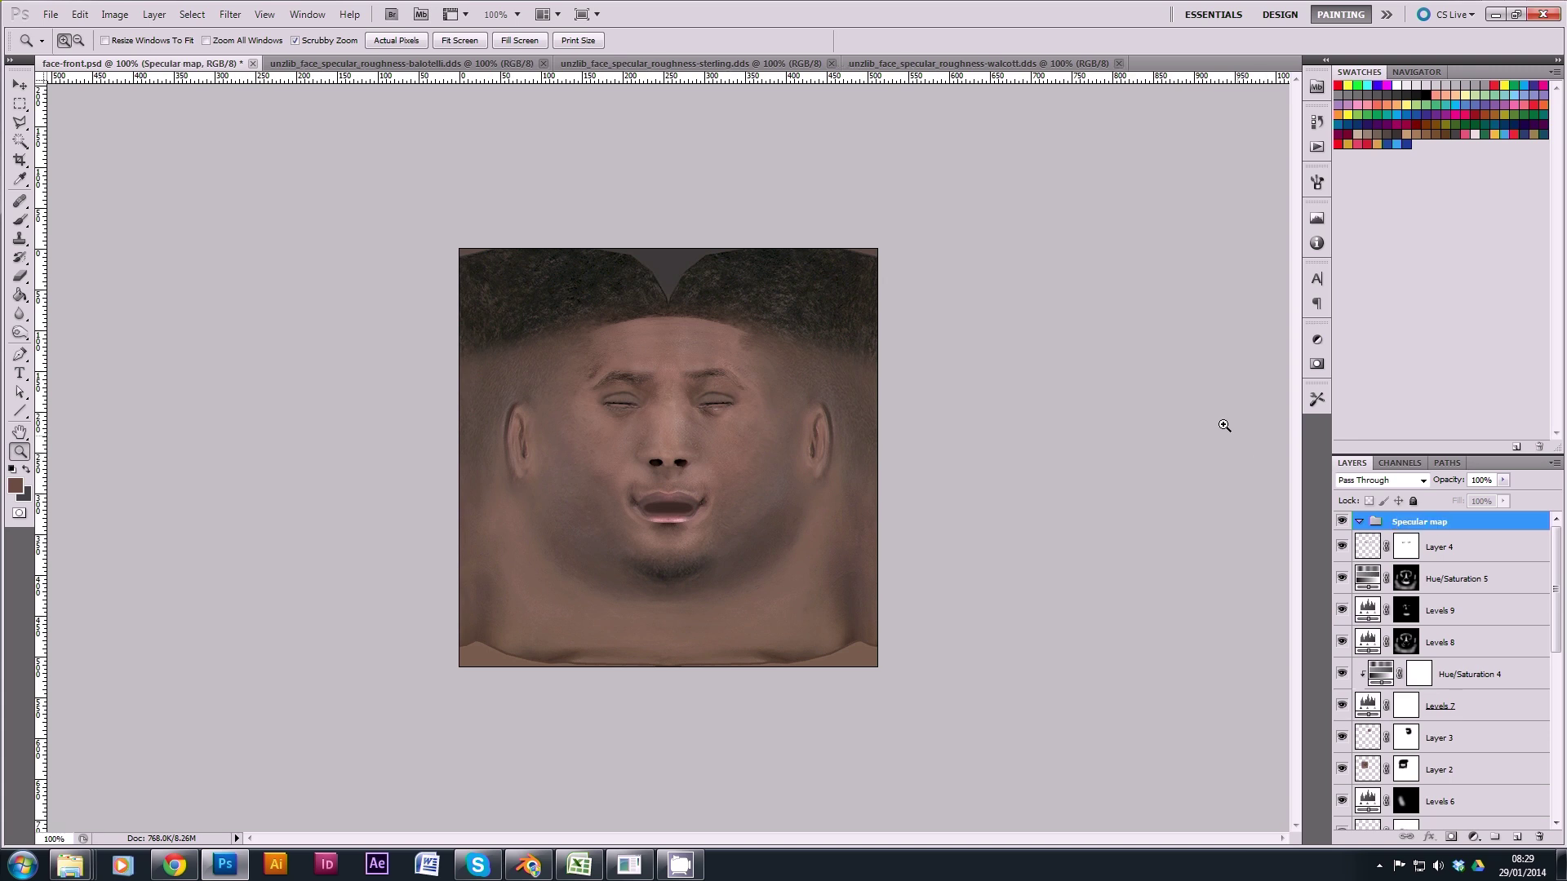
# Step: Bring the balotelli specular texture into face-front.psd as a layer named 'balotelli'
pyautogui.click(359, 65)
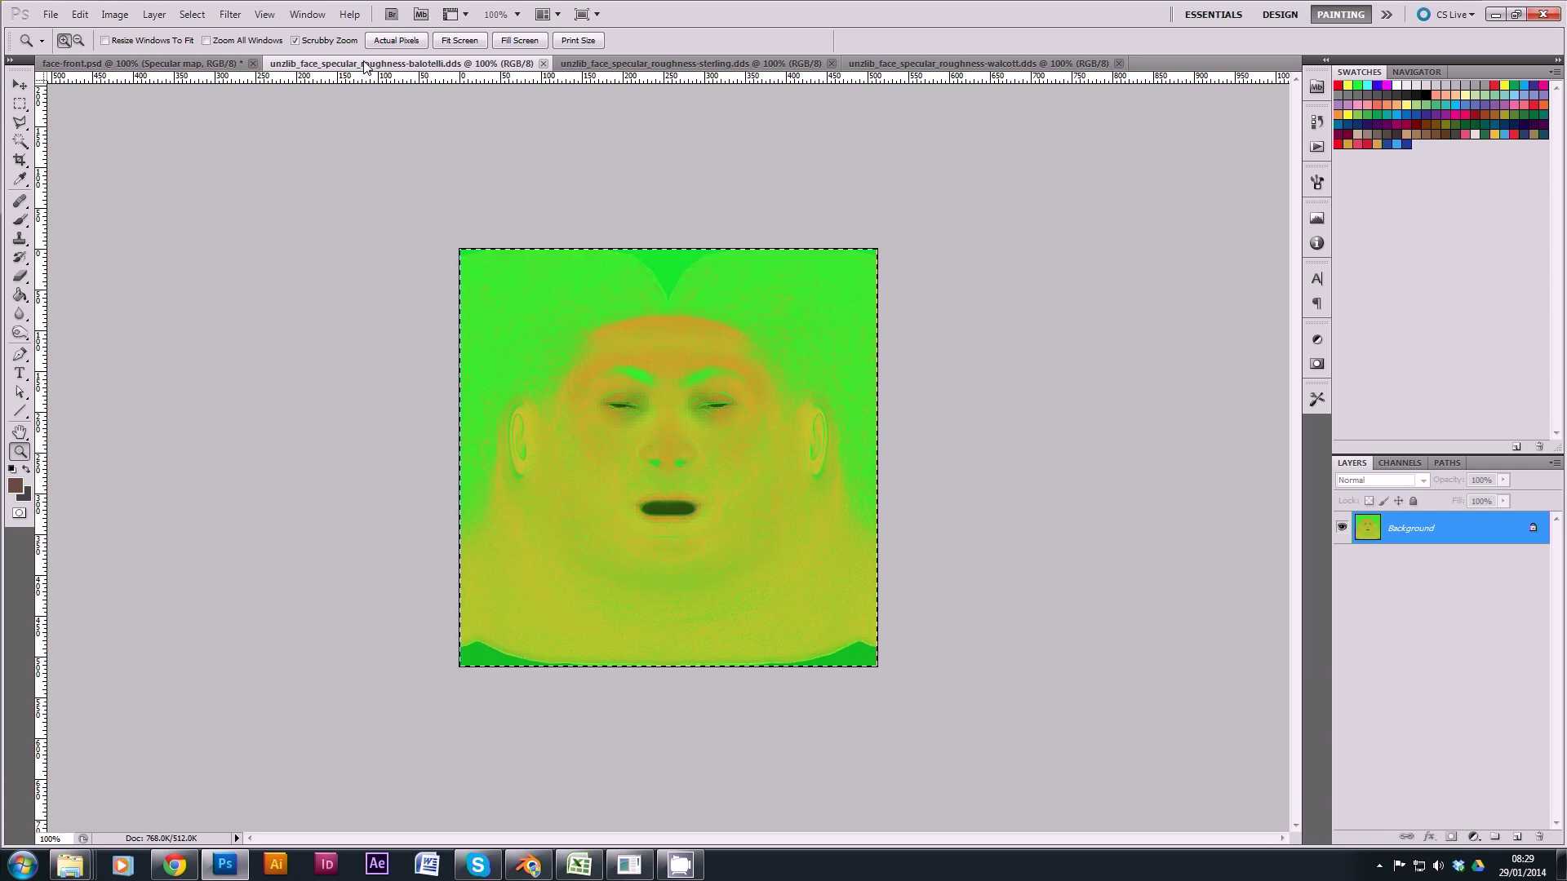
pyautogui.click(186, 66)
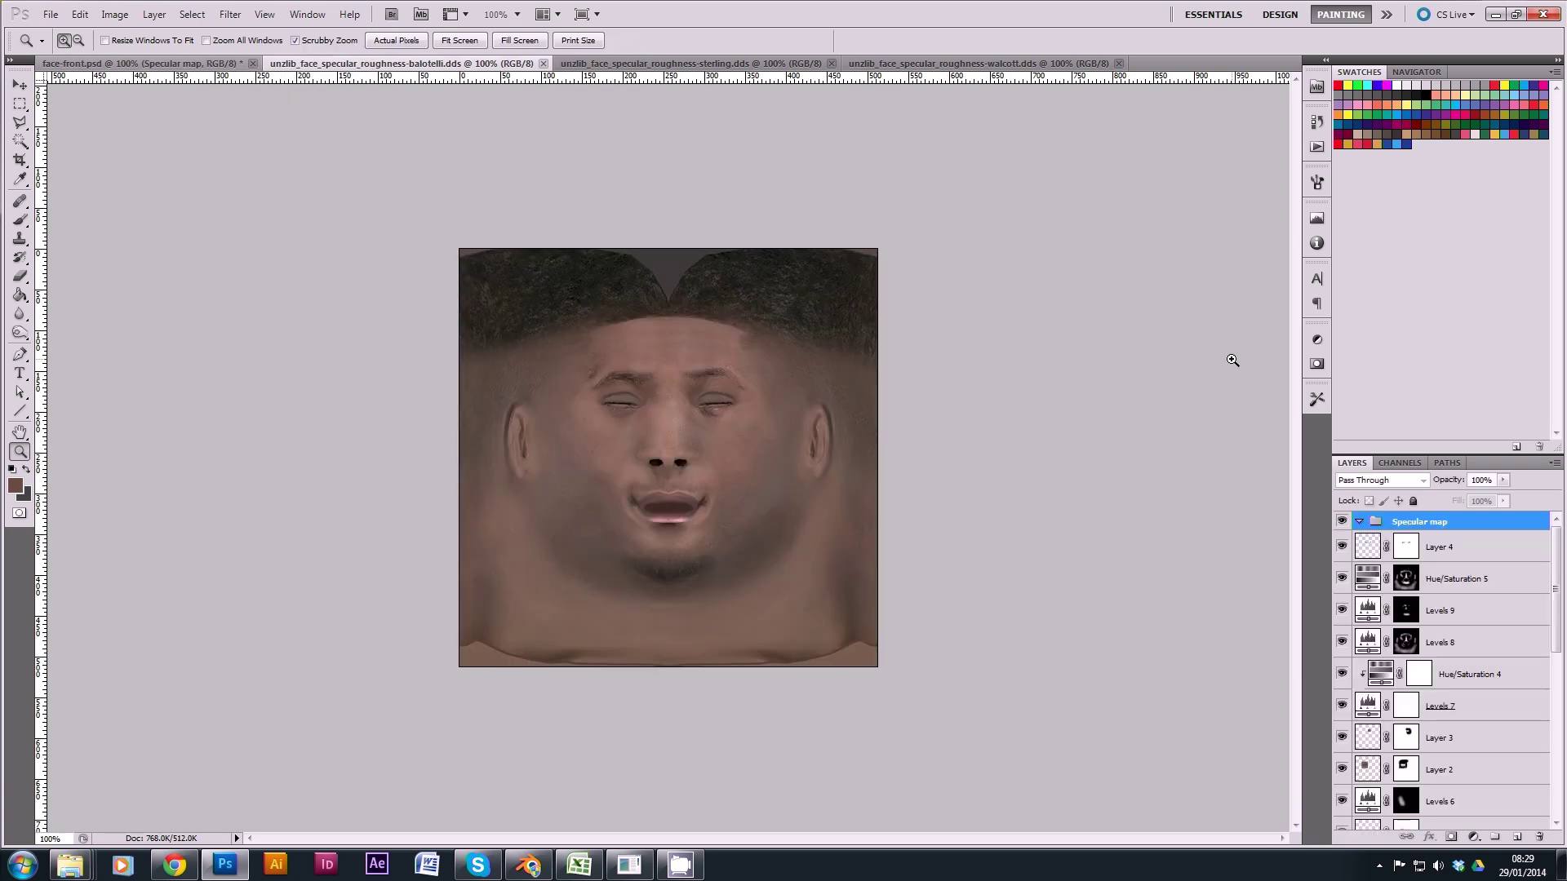
pyautogui.click(369, 67)
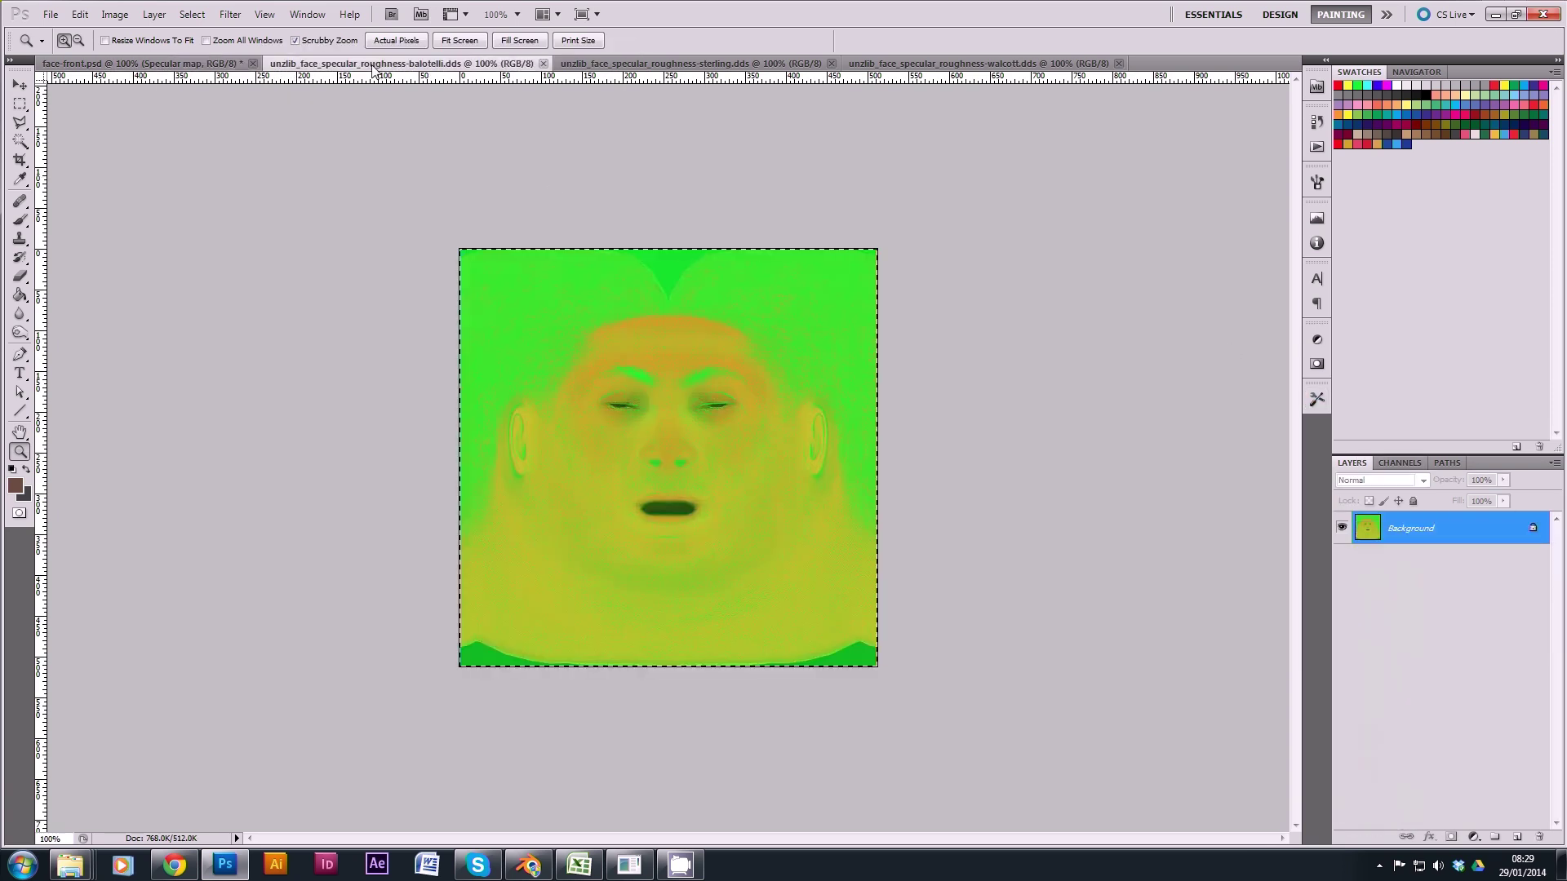
pyautogui.click(183, 65)
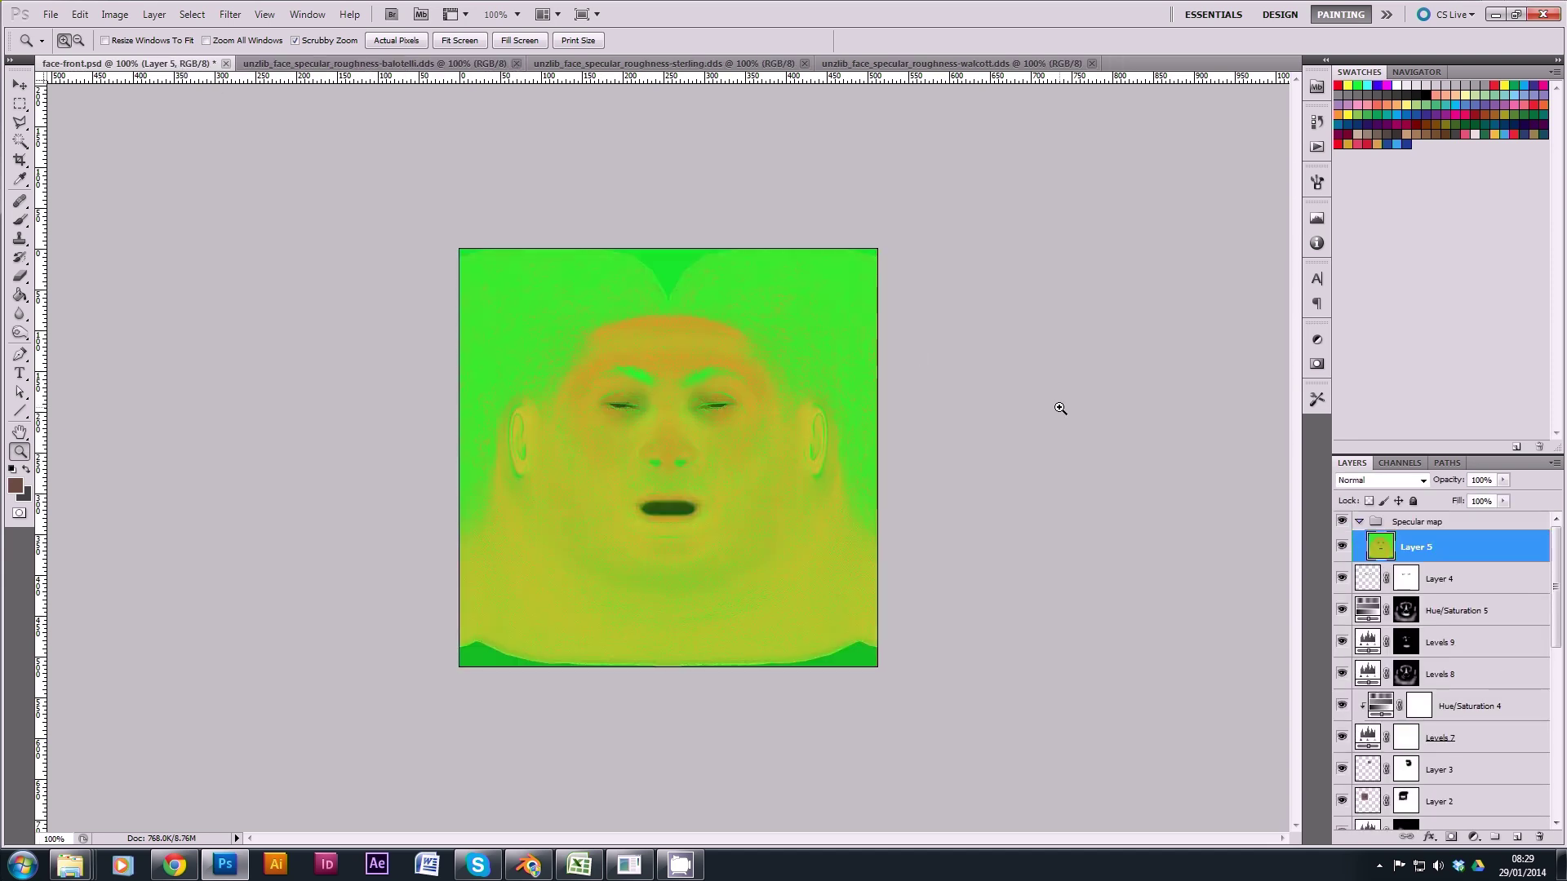
pyautogui.doubleClick(1413, 549)
pyautogui.write('balotelli')
pyautogui.press('Return')
# Step: Paste the sterling specular texture into face-front.psd as a layer named sterling
pyautogui.click(562, 65)
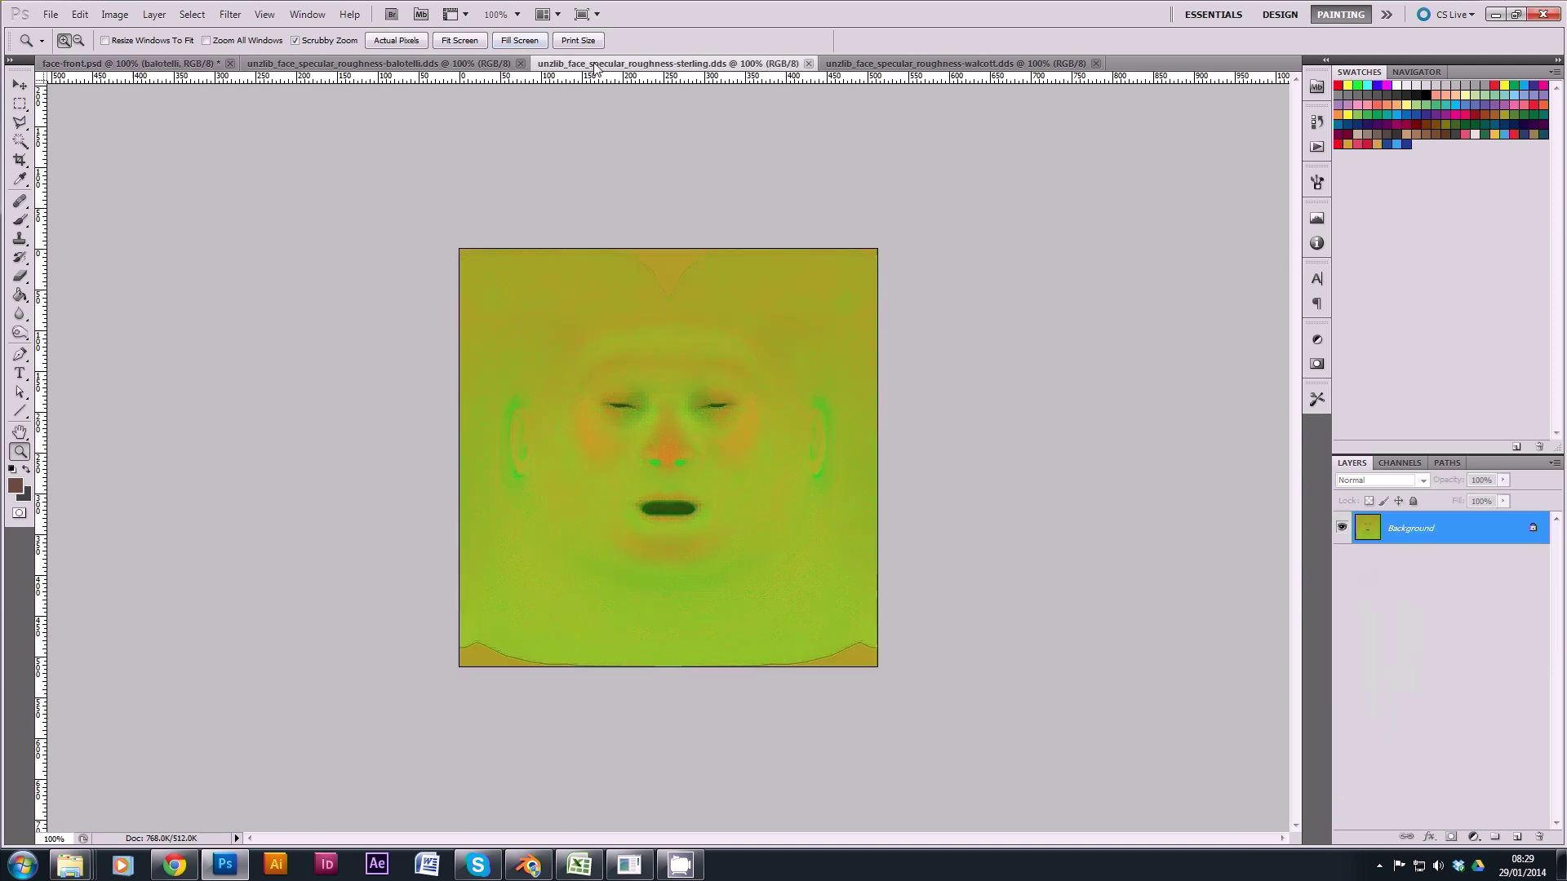
pyautogui.hotkey('ctrl', 'Tab')
pyautogui.hotkey('ctrl', 'Tab')
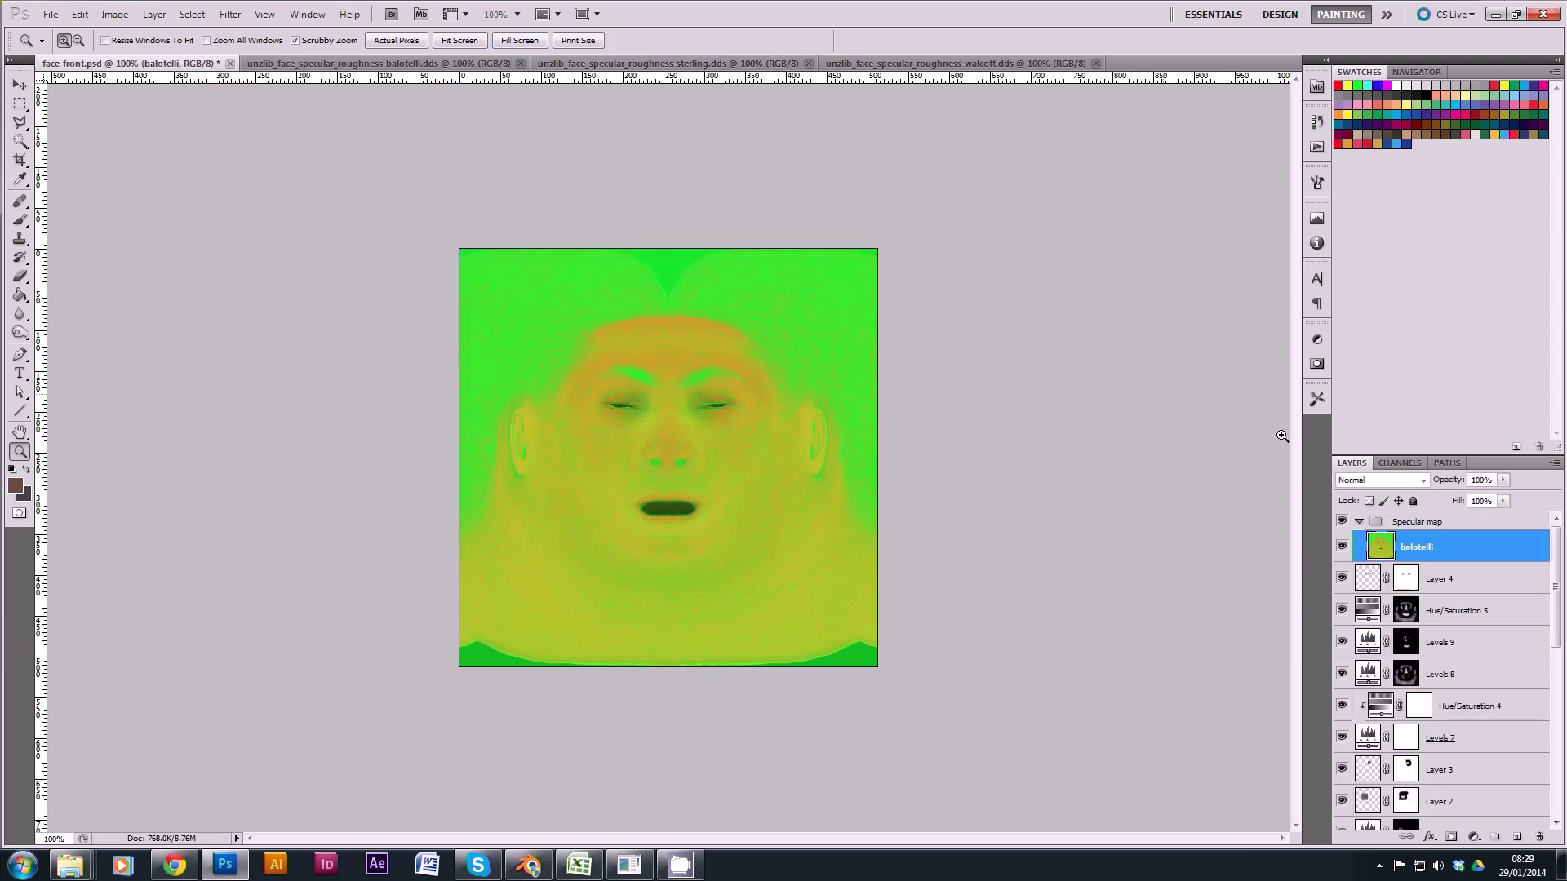
pyautogui.hotkey('ctrl', 'v')
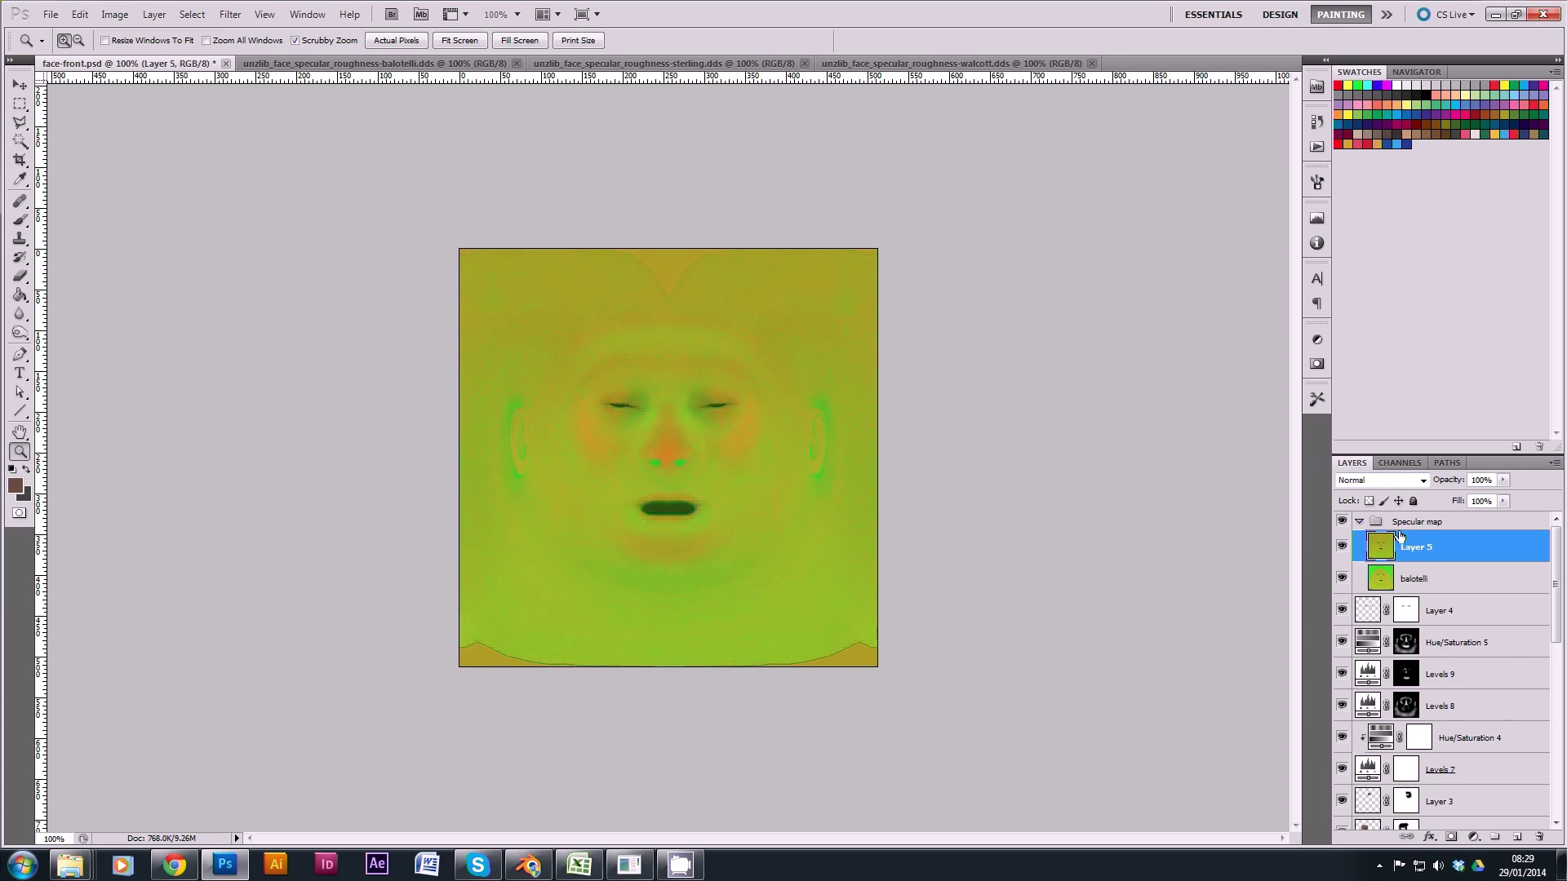
pyautogui.doubleClick(1417, 548)
pyautogui.write('sterling')
pyautogui.press('Return')
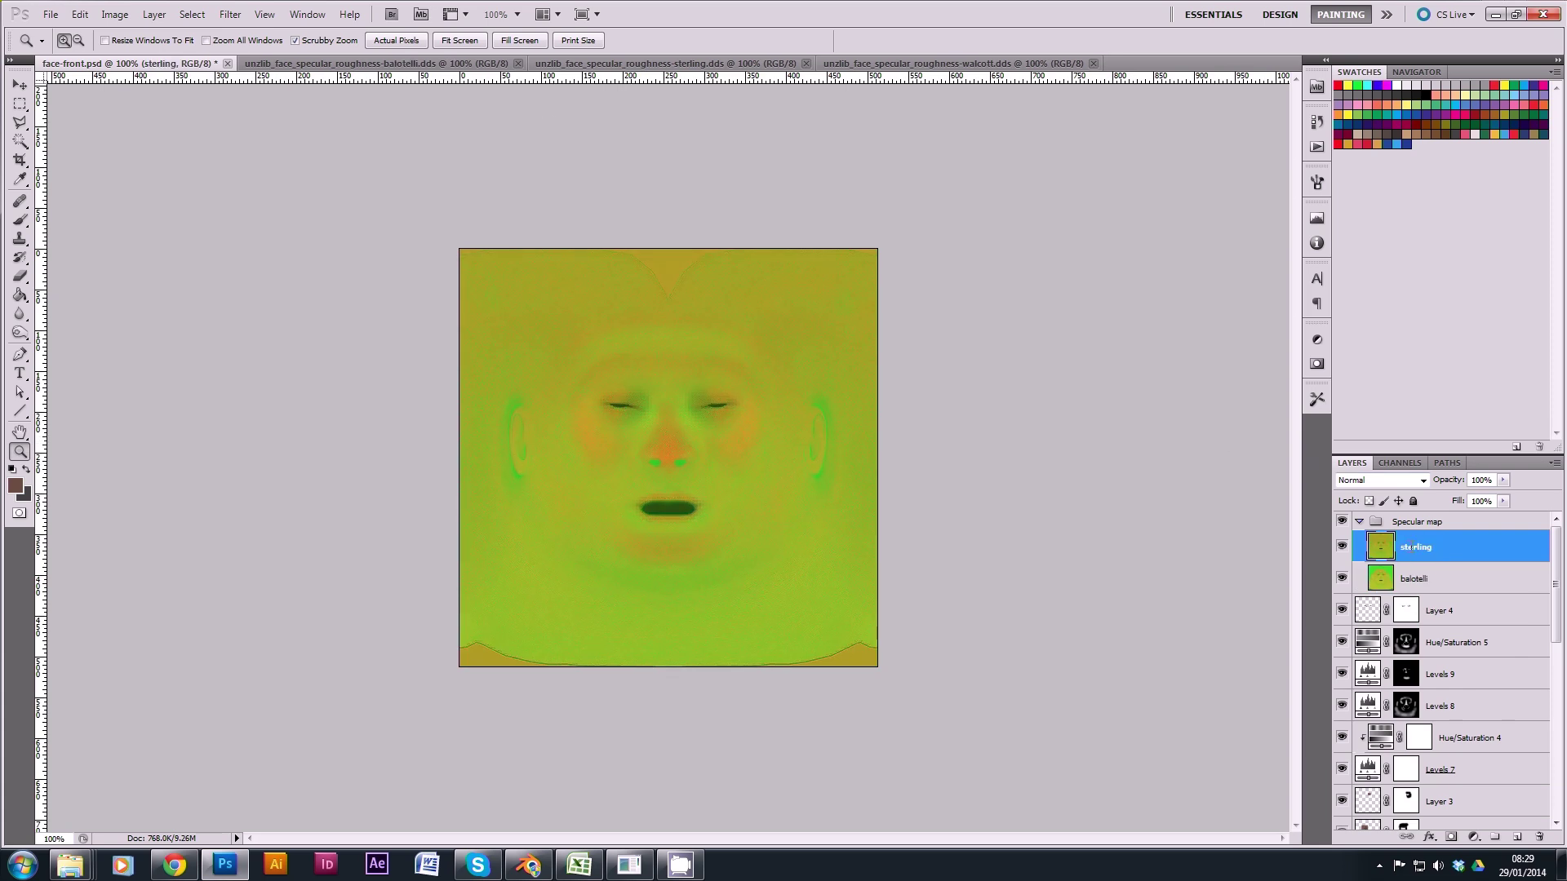
# Step: Paste the whole walcott specular texture into face-front.psd as a layer named 'Walcott'
pyautogui.click(933, 65)
pyautogui.hotkey('ctrl', 'a')
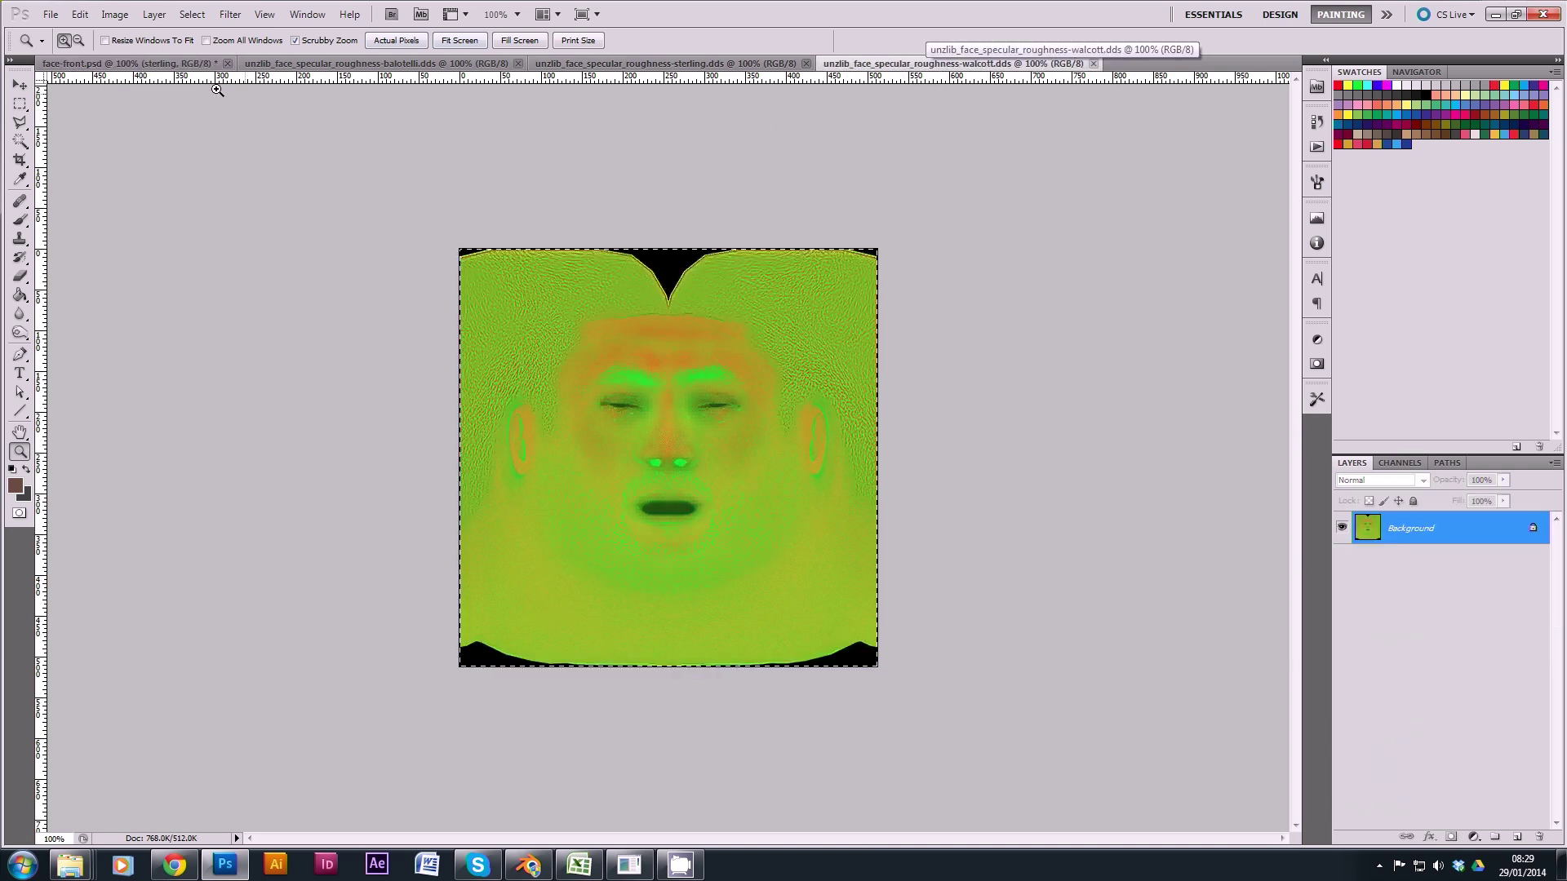
pyautogui.click(175, 65)
pyautogui.hotkey('ctrl', 'v')
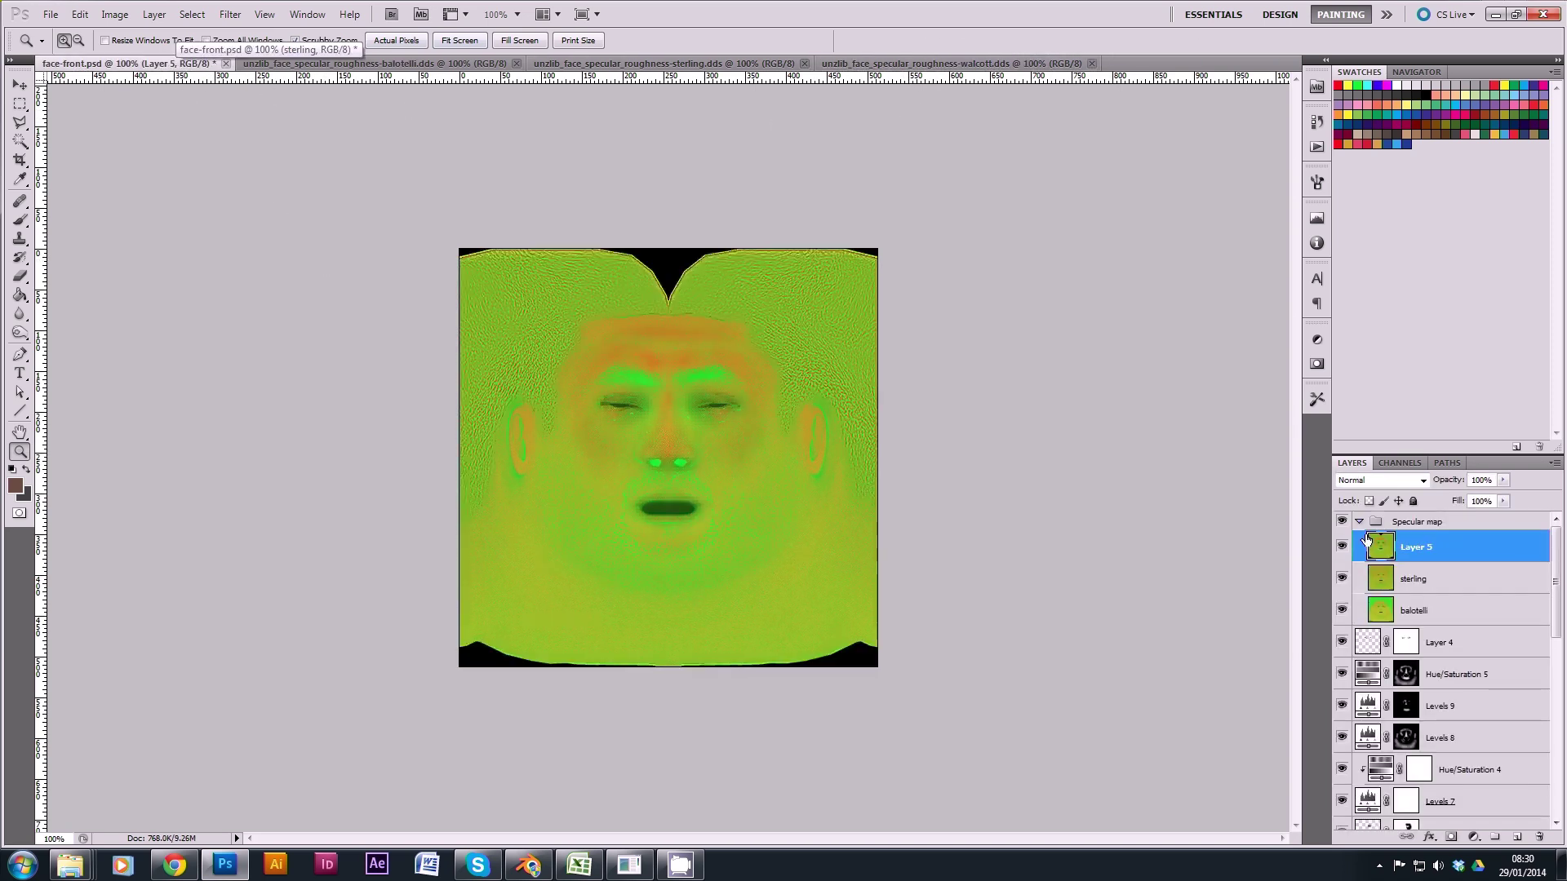
pyautogui.doubleClick(1421, 549)
pyautogui.write('W')
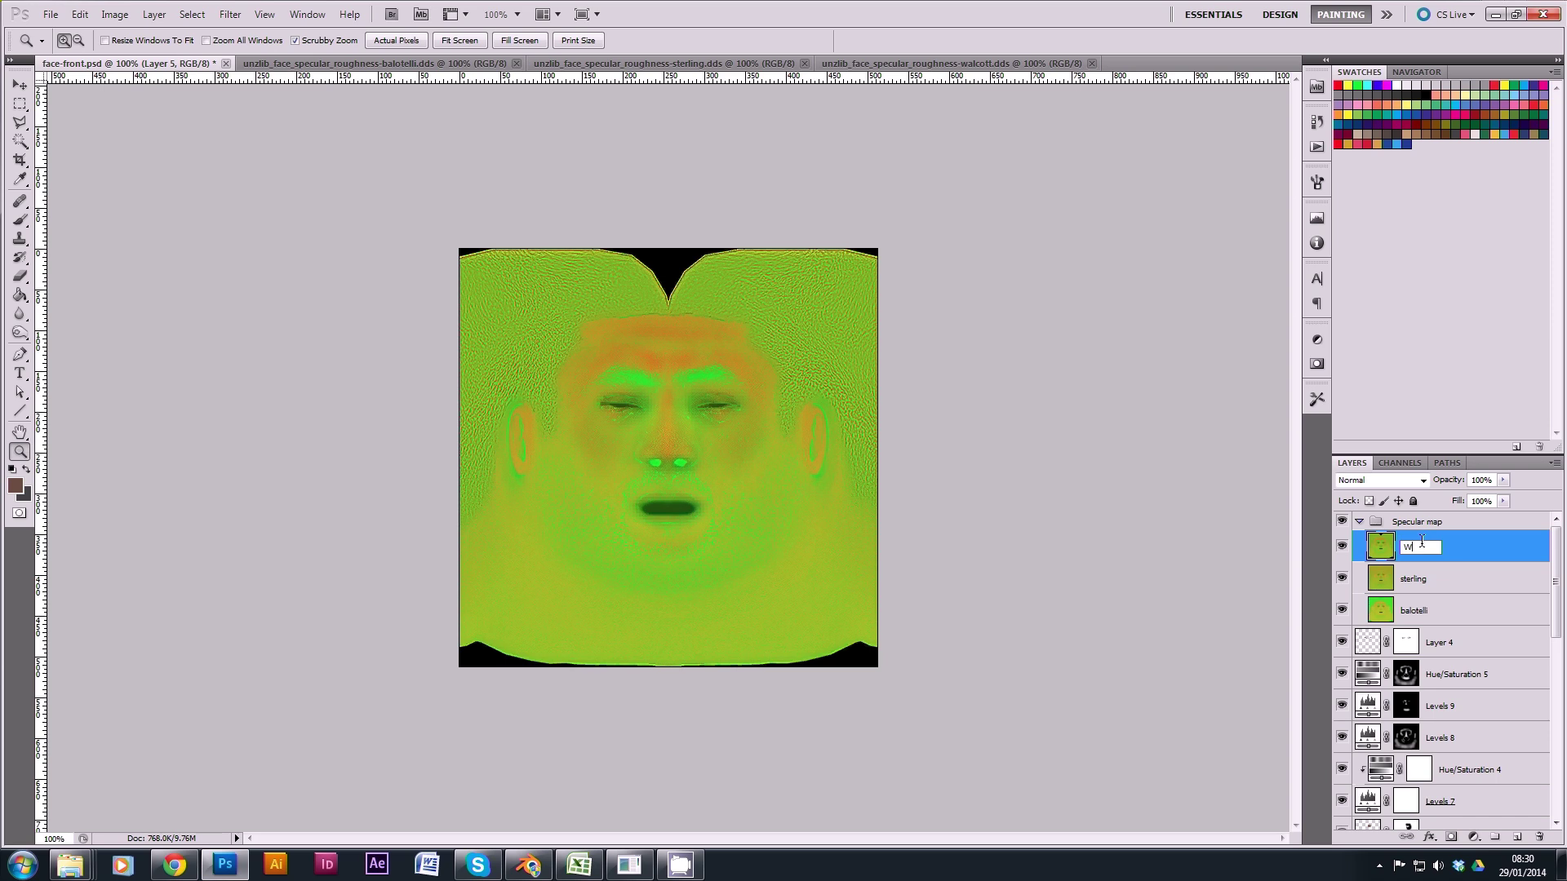
pyautogui.write('alcott')
pyautogui.press('Return')
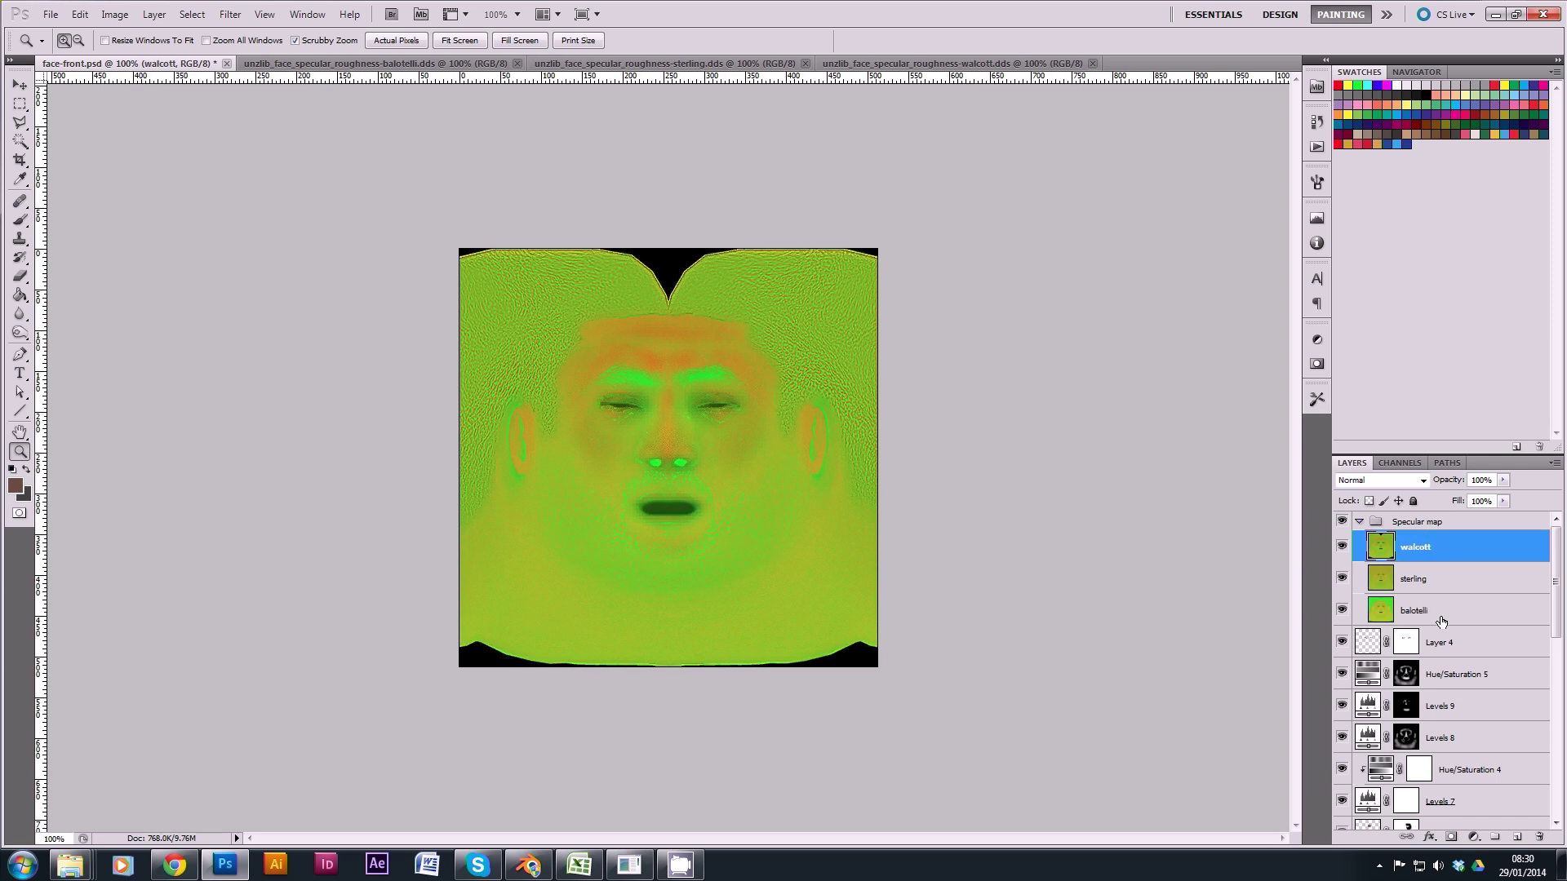
pyautogui.moveTo(1441, 622); pyautogui.dragTo(1418, 532)
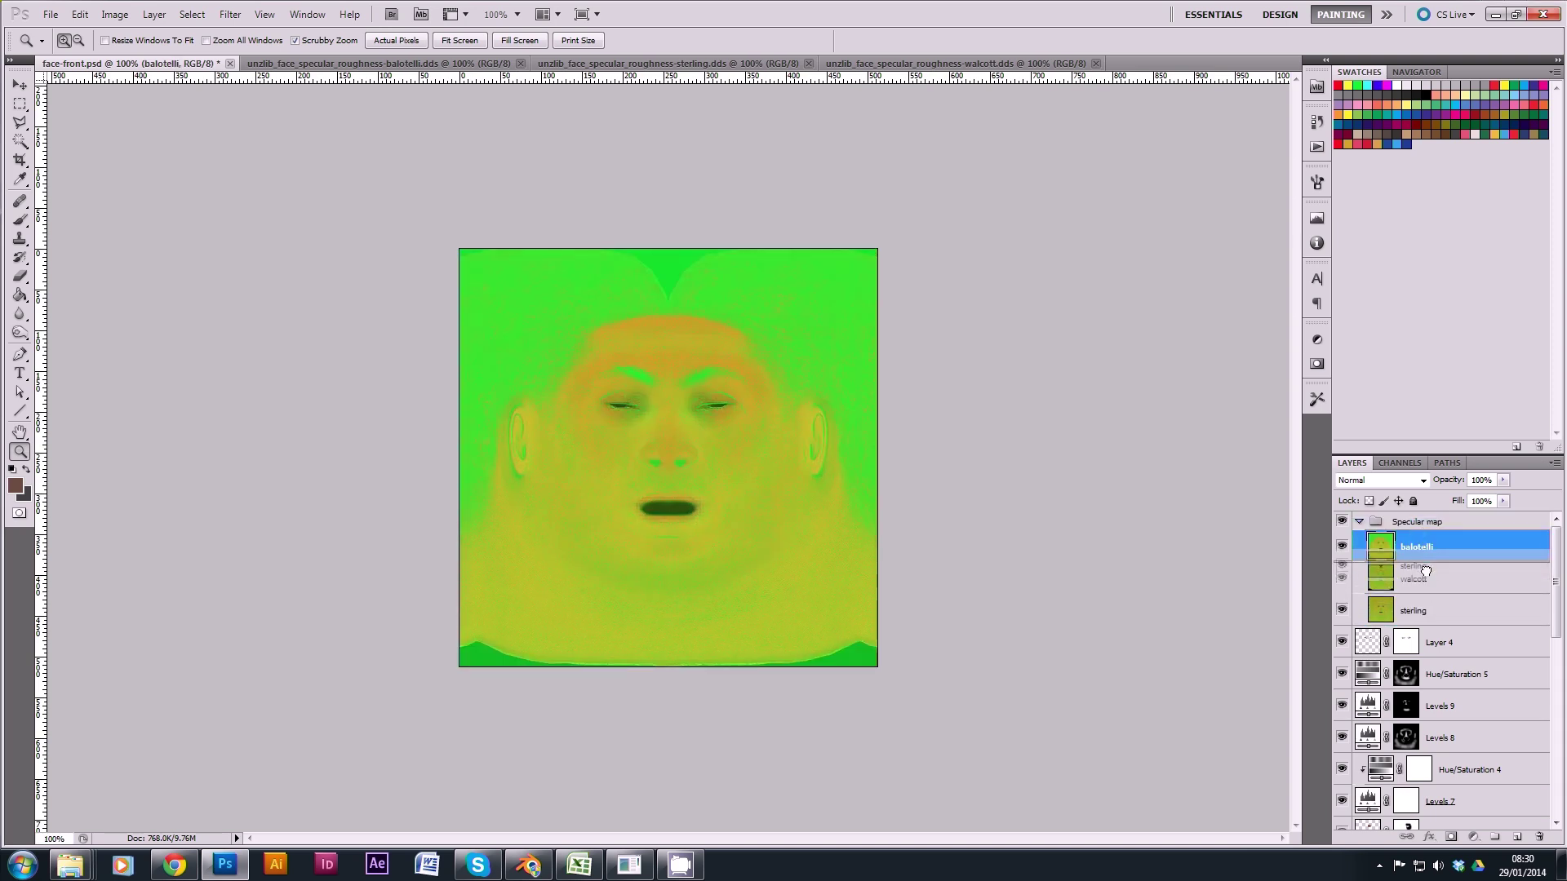
pyautogui.click(1425, 611)
pyautogui.click(1427, 583)
pyautogui.click(1416, 551)
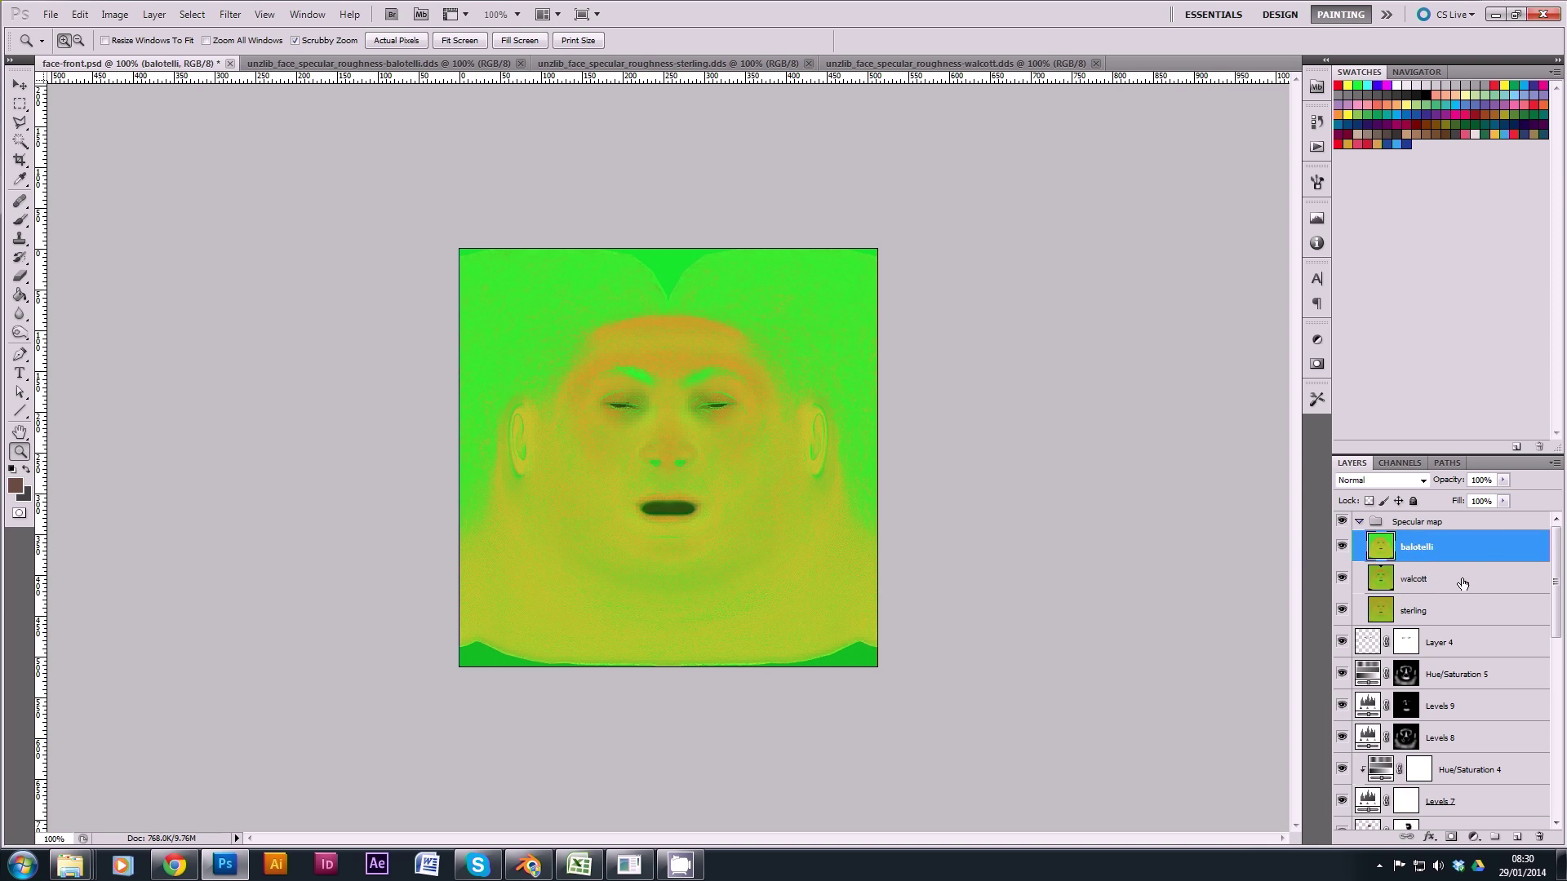
pyautogui.click(1430, 583)
pyautogui.click(1430, 612)
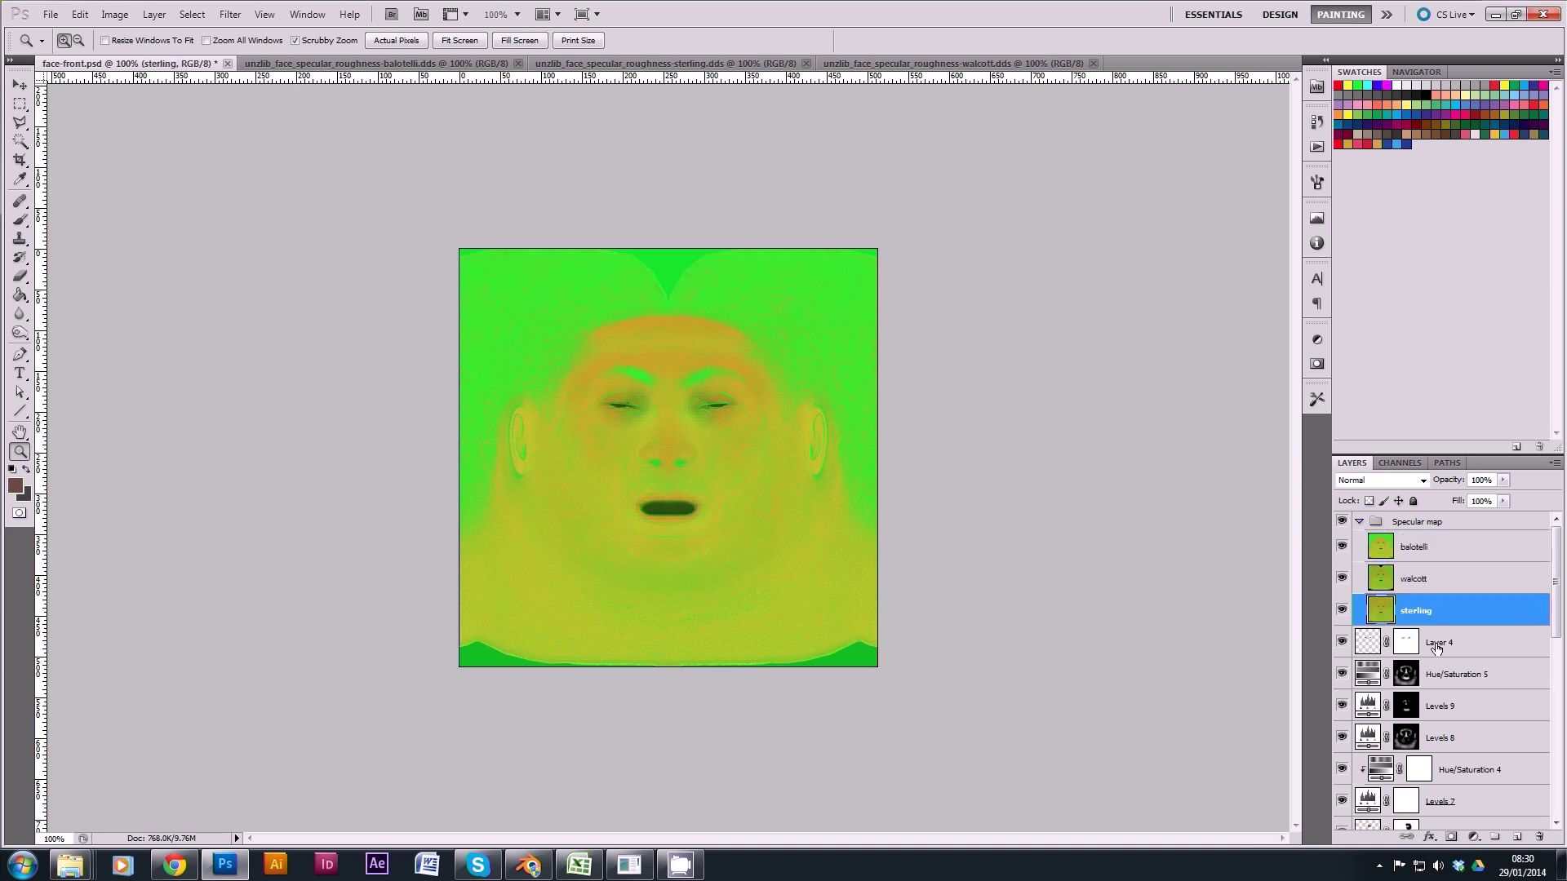
pyautogui.scroll(-5, 1438, 649)
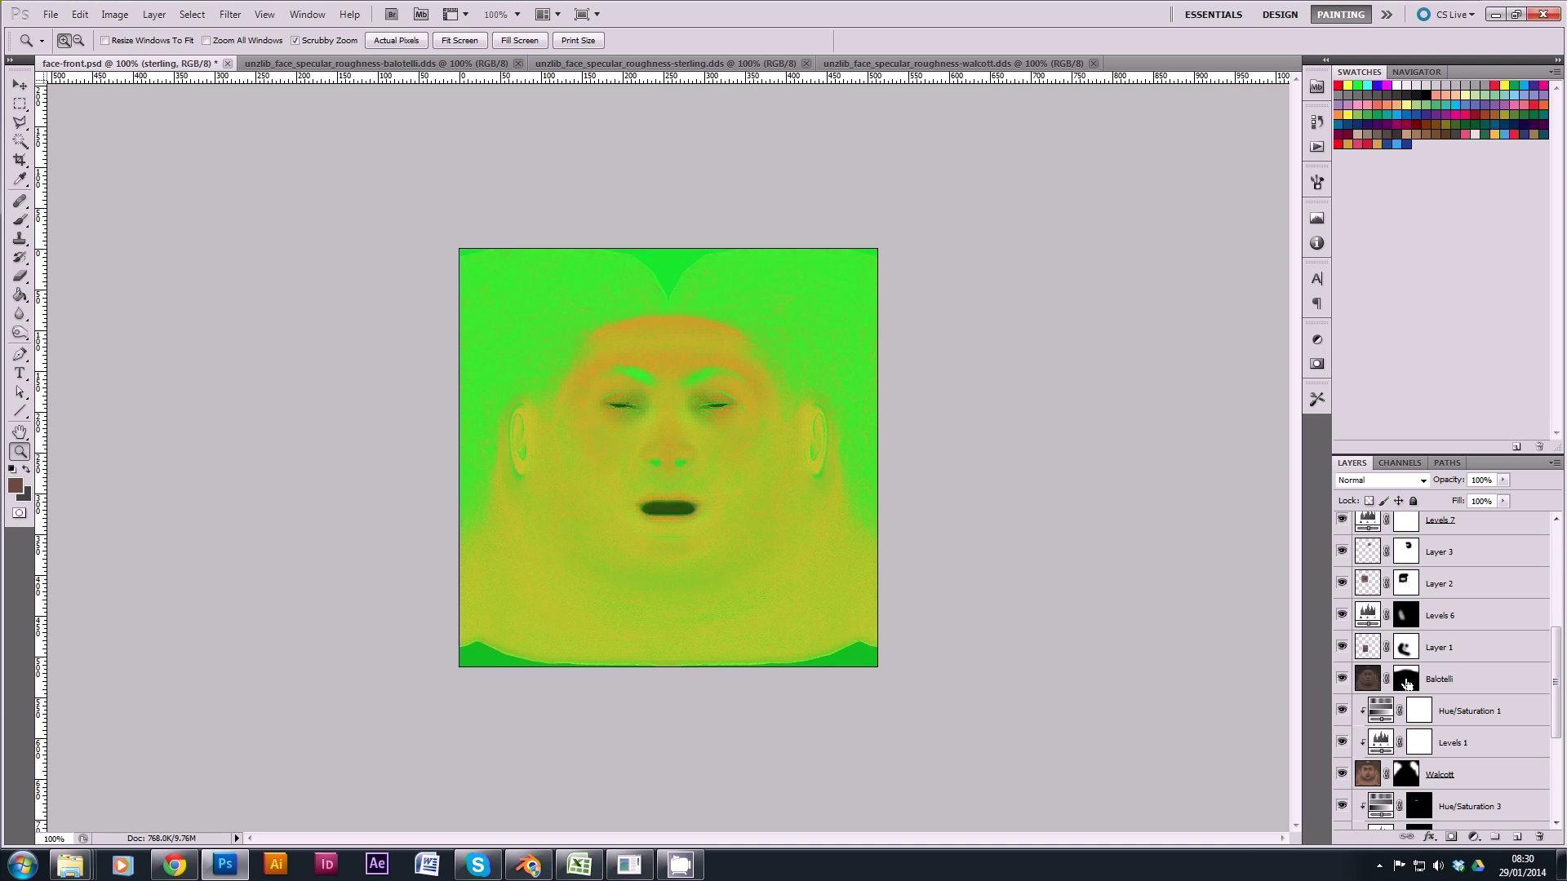
# Step: Mask the balotelli specular layer using the Balotelli mask selection
pyautogui.keyDown('ctrl'); pyautogui.click(1408, 682); pyautogui.keyUp('ctrl')
pyautogui.scroll(5, 1474, 655)
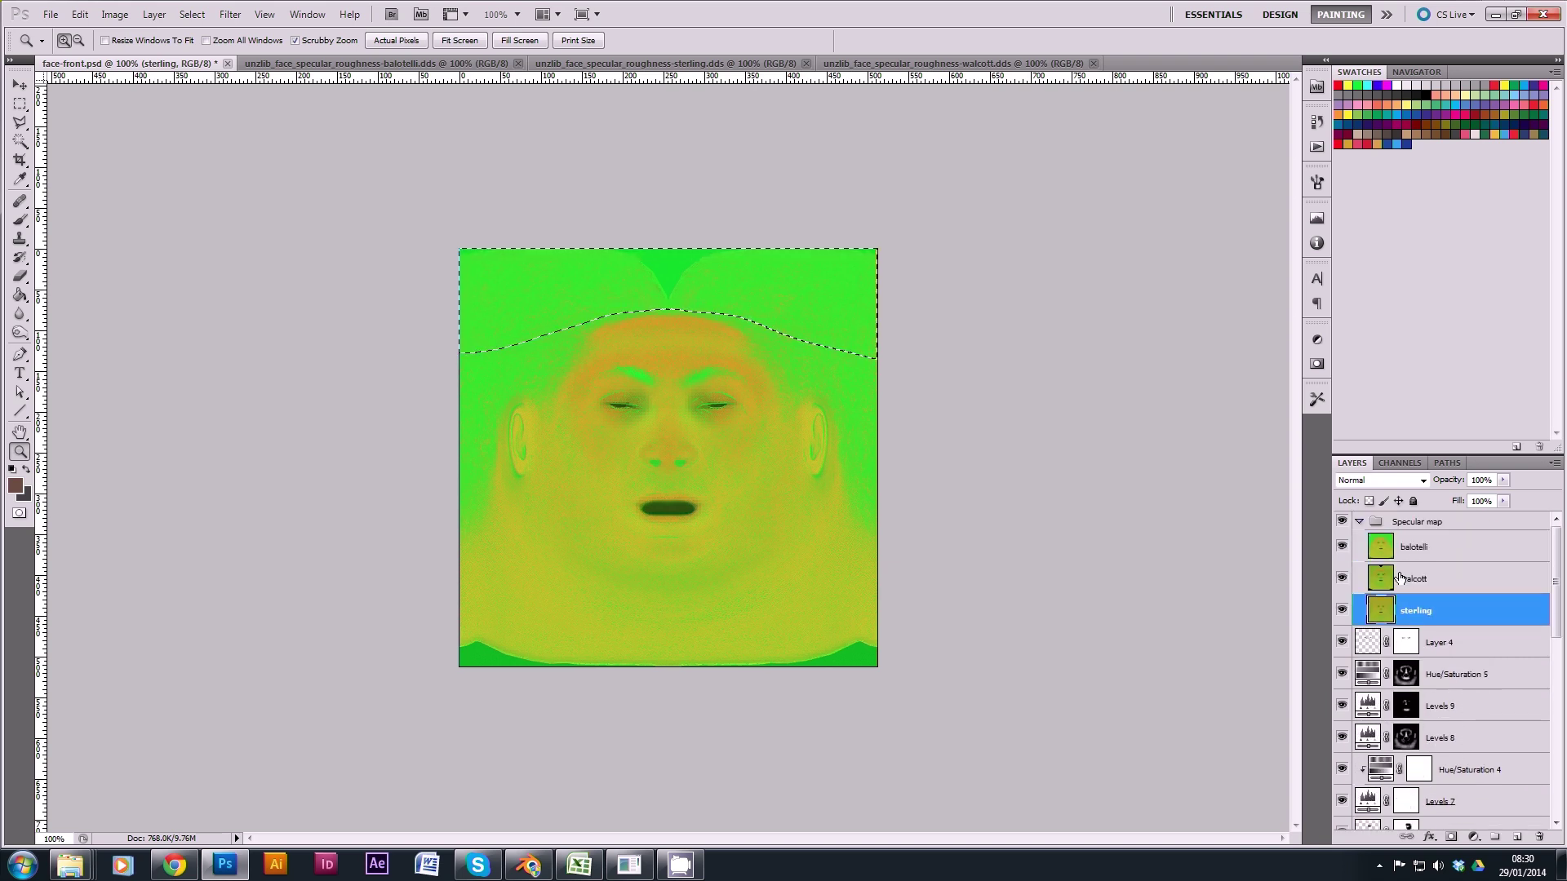
pyautogui.click(1445, 546)
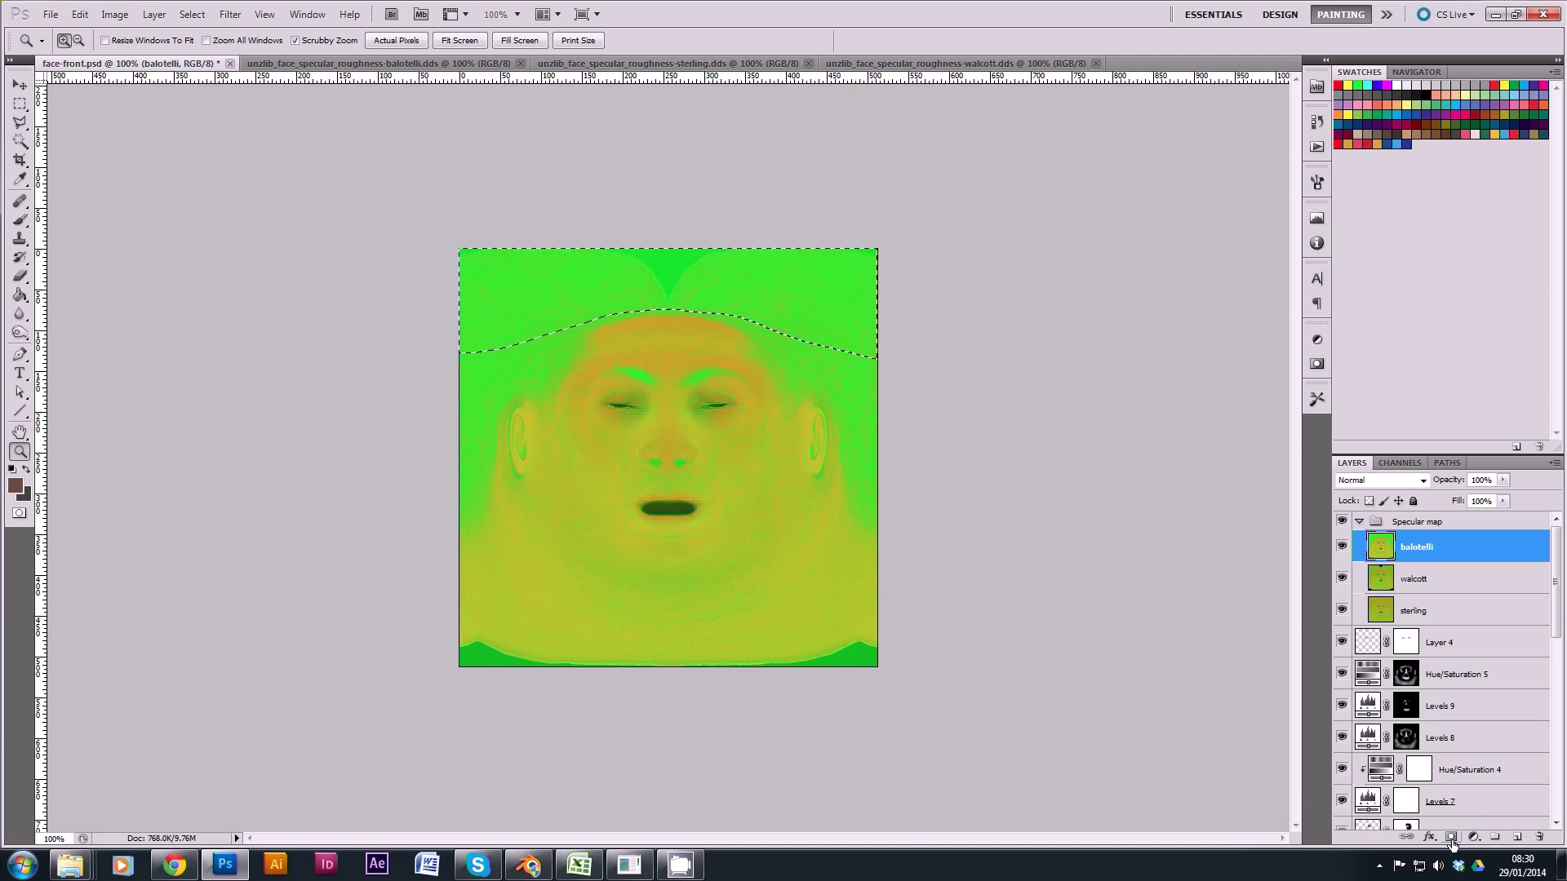
pyautogui.click(1452, 838)
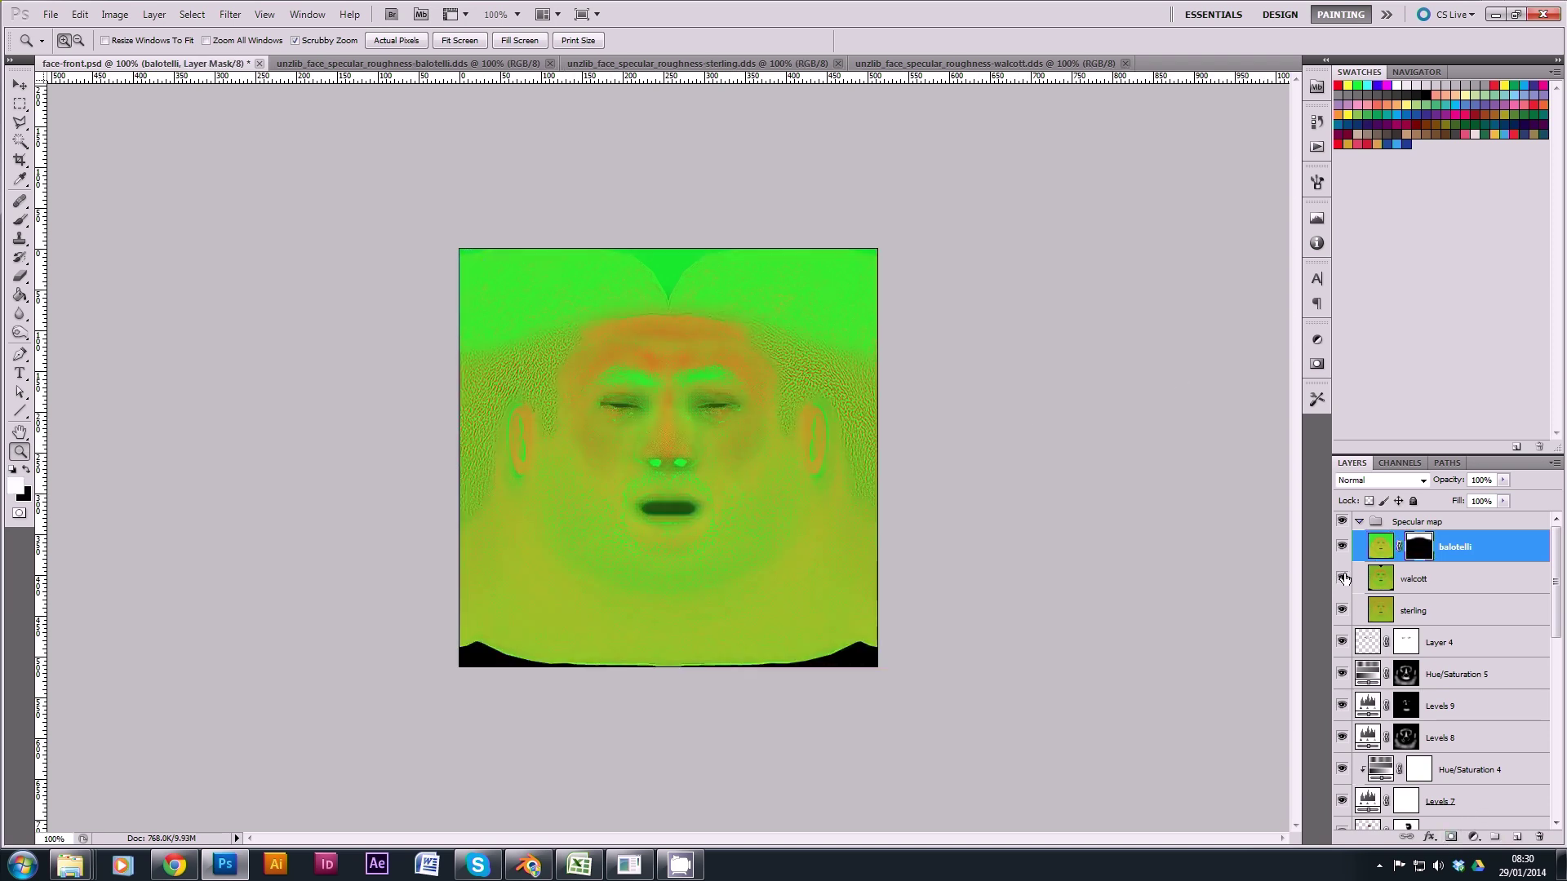
pyautogui.click(1342, 579)
pyautogui.click(1343, 608)
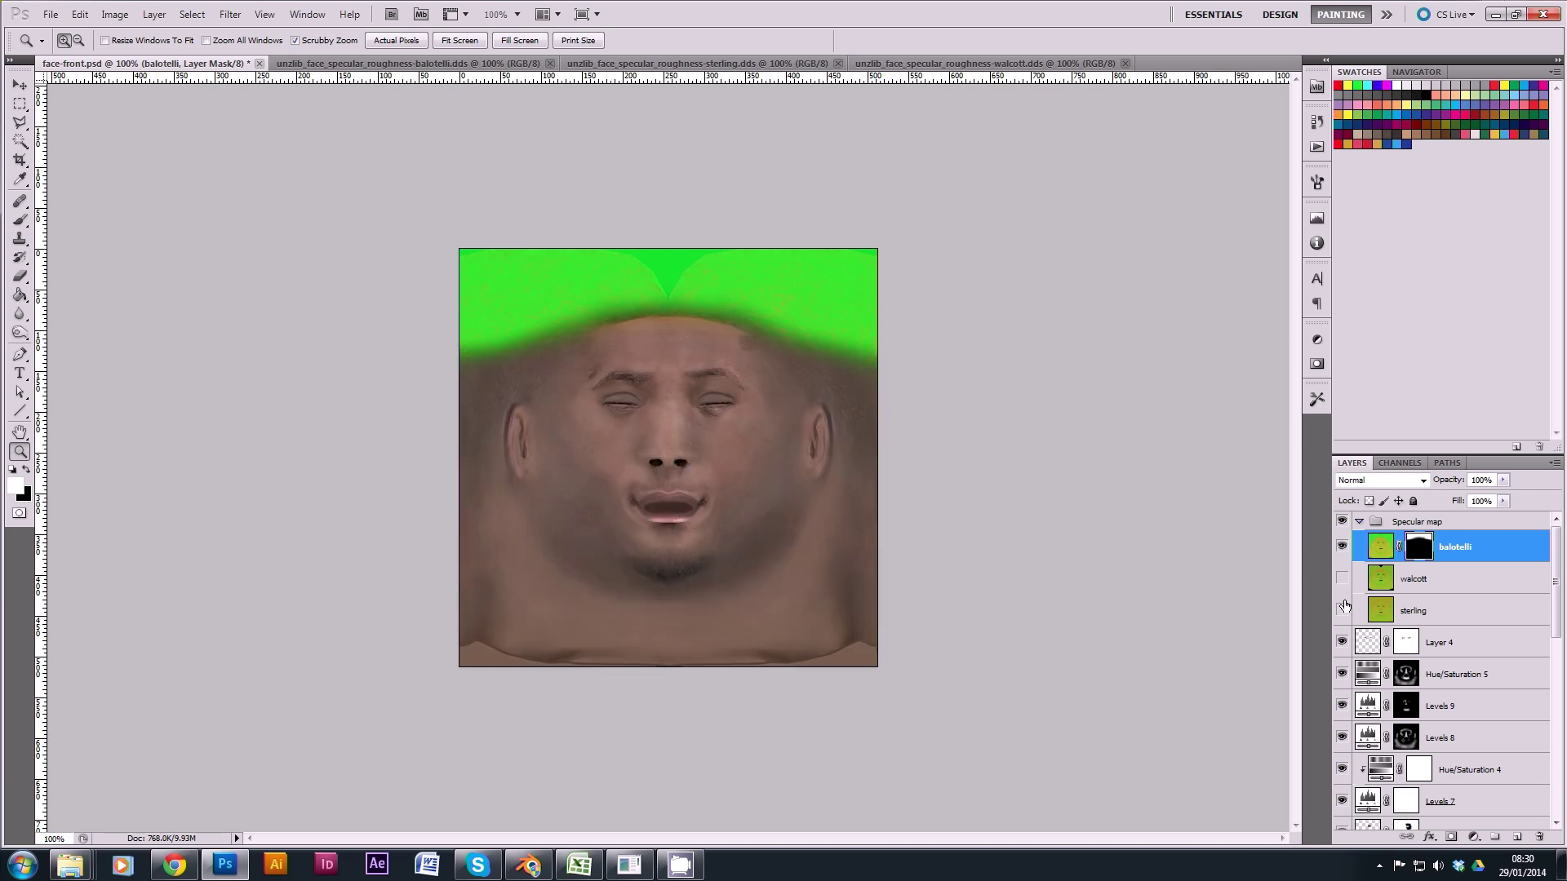
pyautogui.moveTo(1342, 609); pyautogui.dragTo(1342, 578)
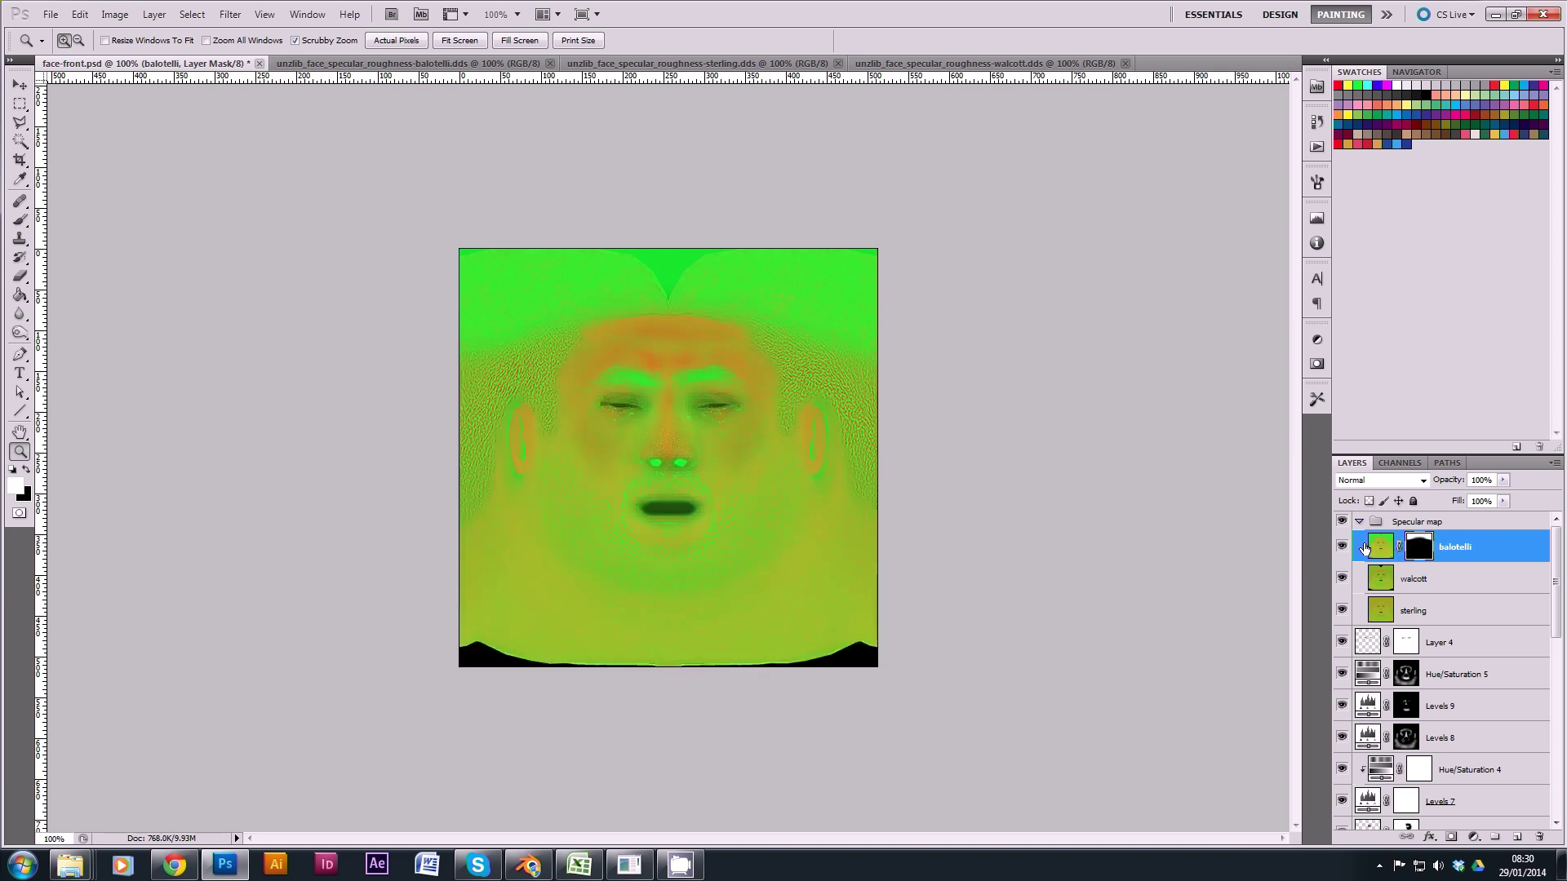
pyautogui.scroll(-5, 1410, 647)
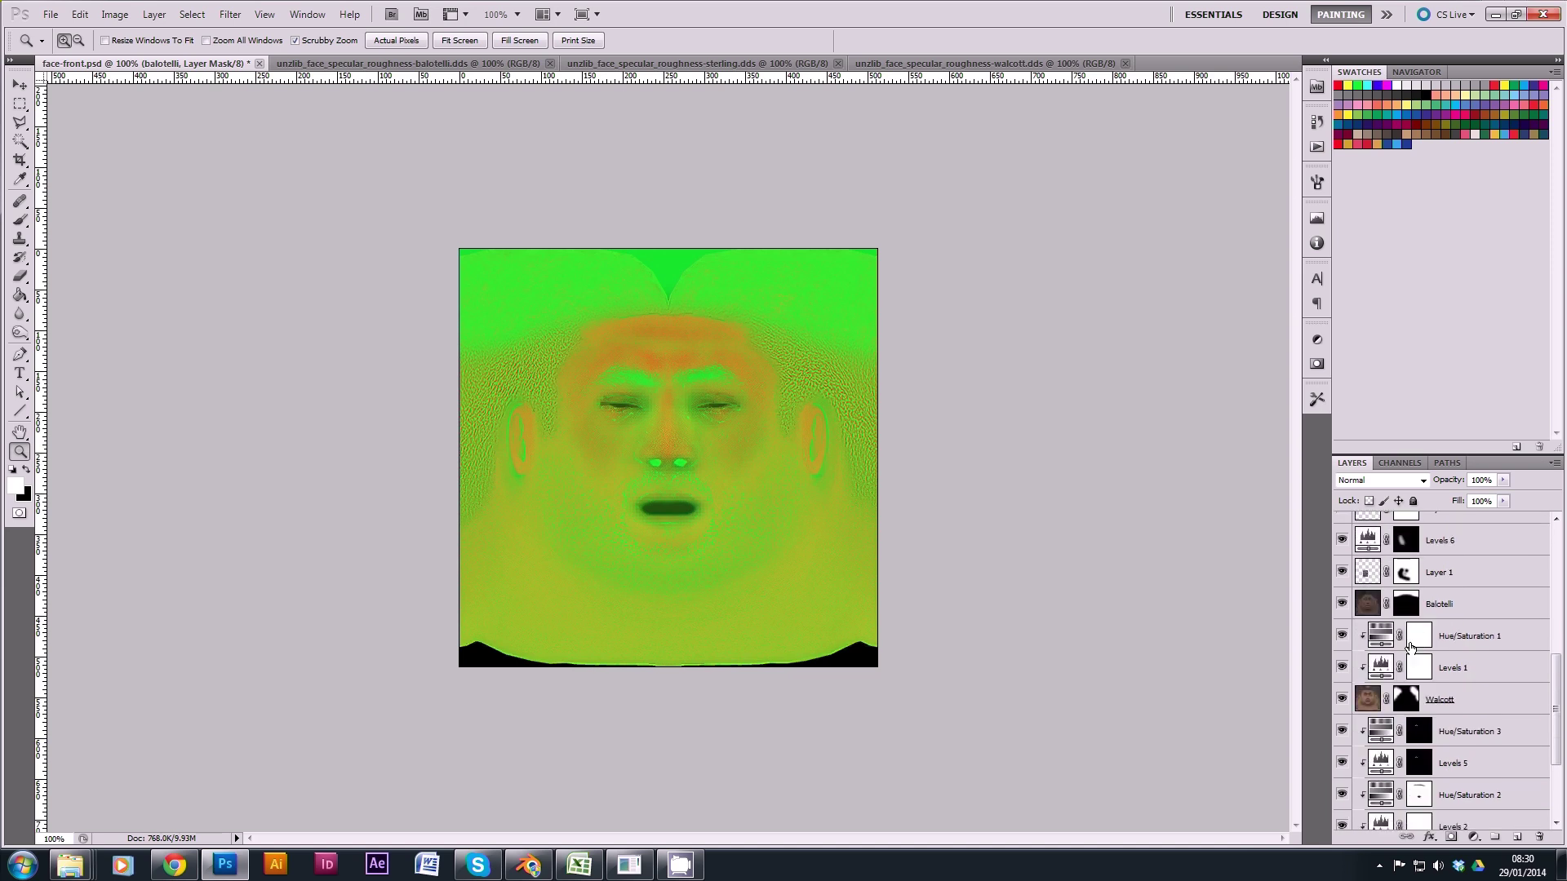
# Step: Mask the walcott specular layer with the Walcott mask selection, then make sterling active
pyautogui.keyDown('ctrl'); pyautogui.click(1412, 702); pyautogui.keyUp('ctrl')
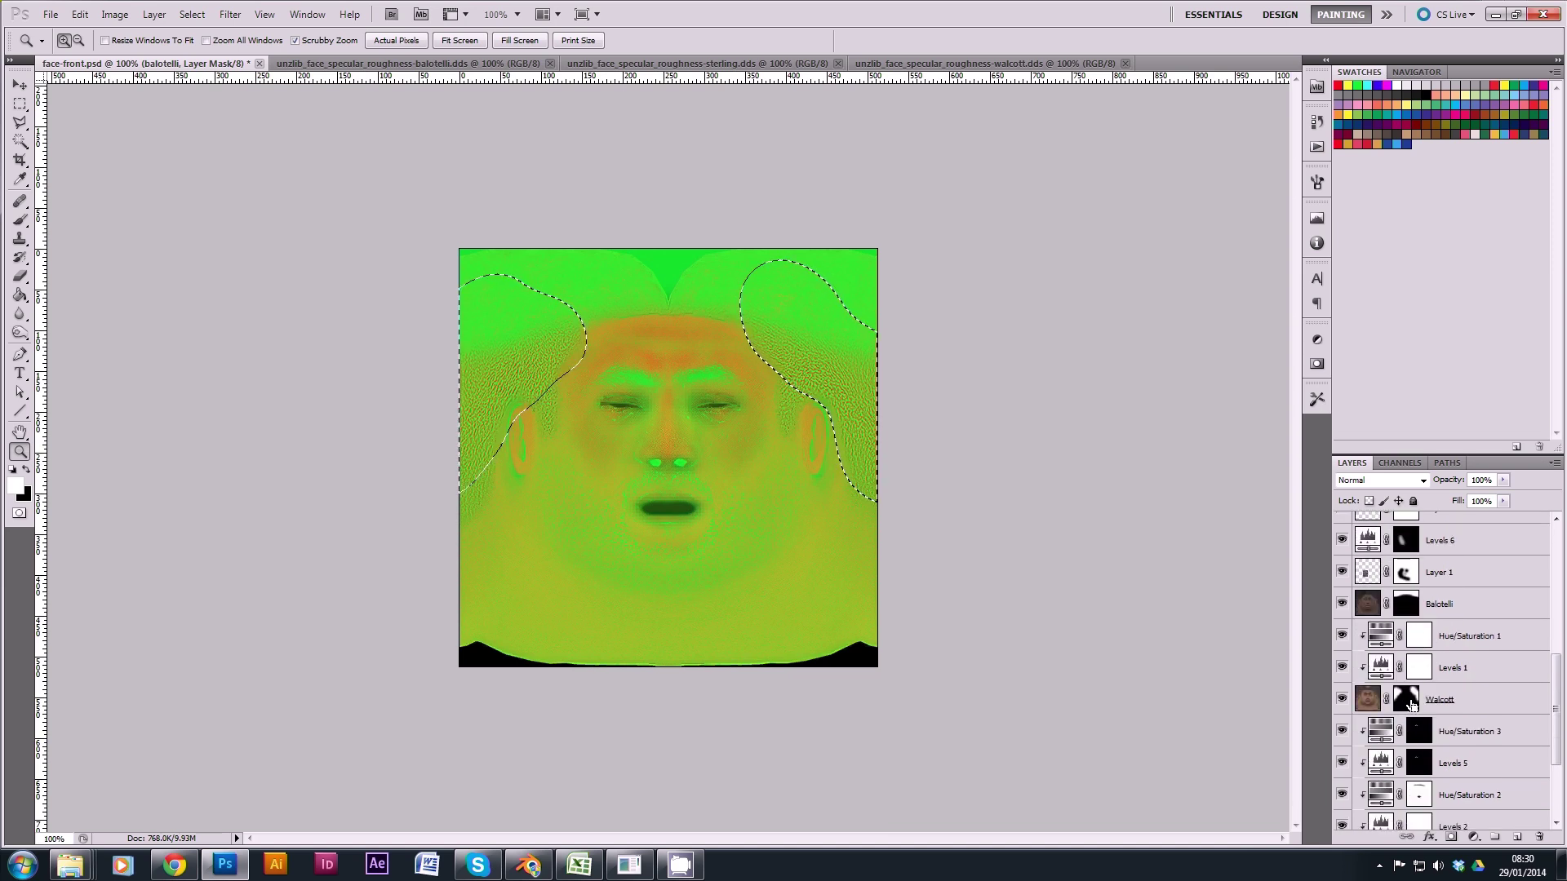
pyautogui.scroll(2, 1480, 684)
pyautogui.scroll(3, 1480, 684)
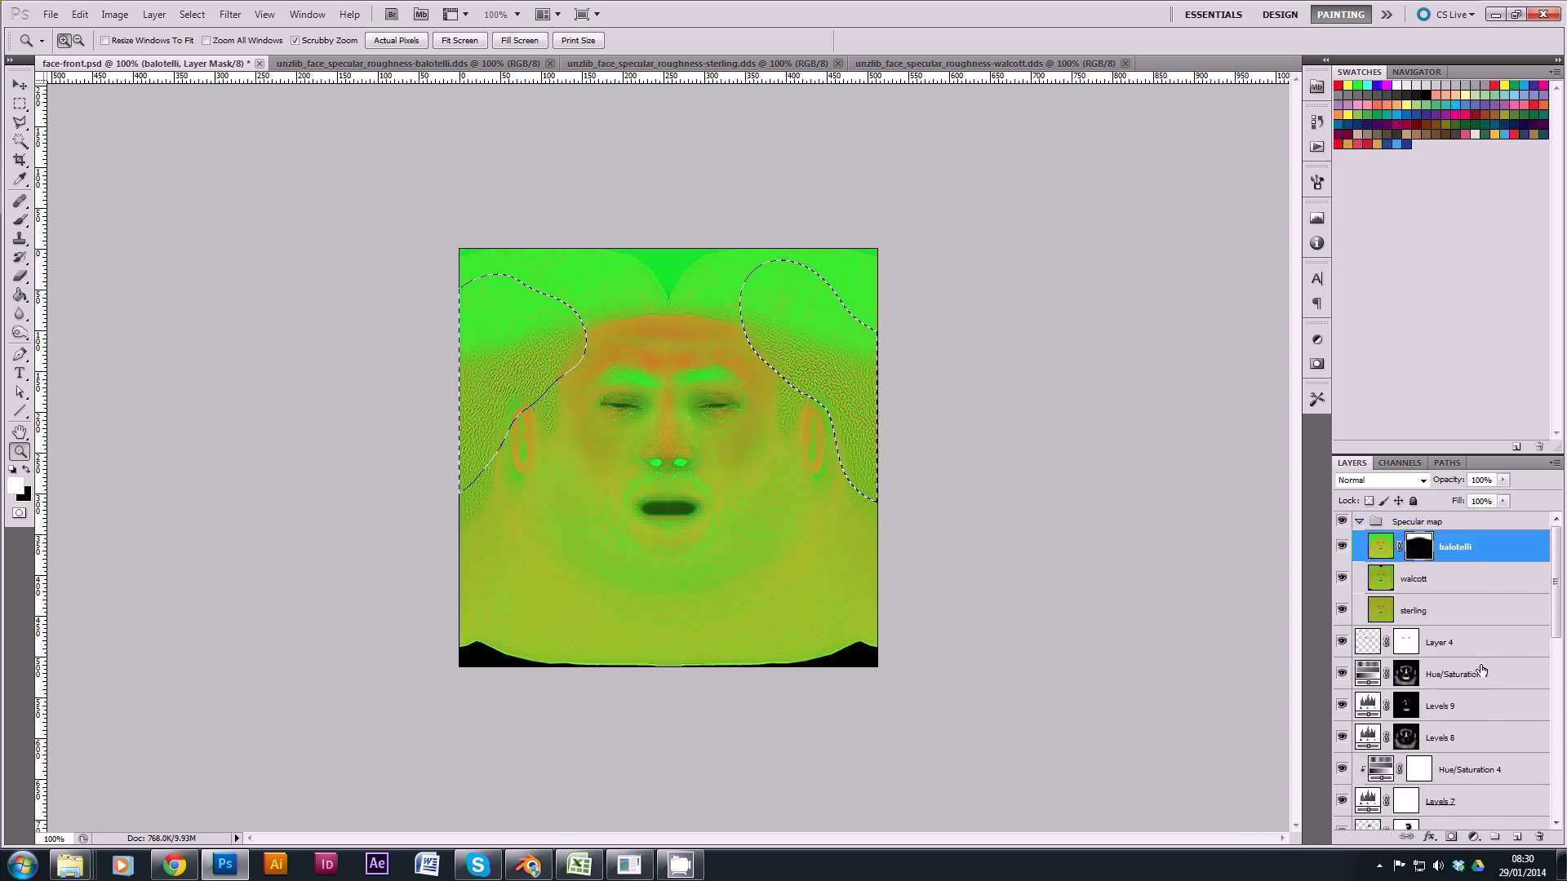
pyautogui.hotkey('alt', '[')
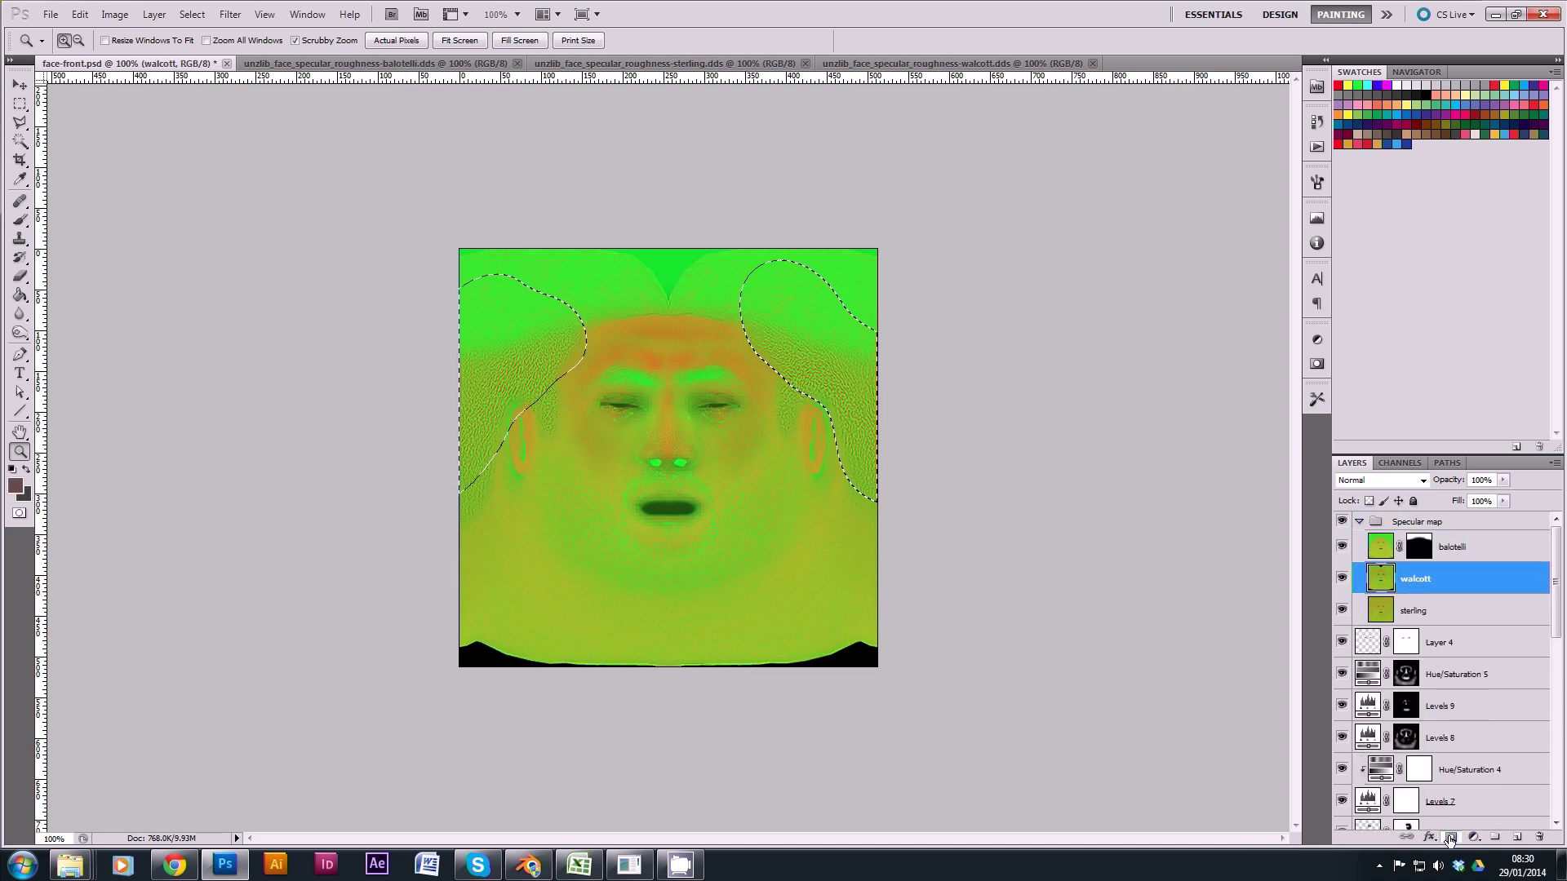
pyautogui.click(1451, 836)
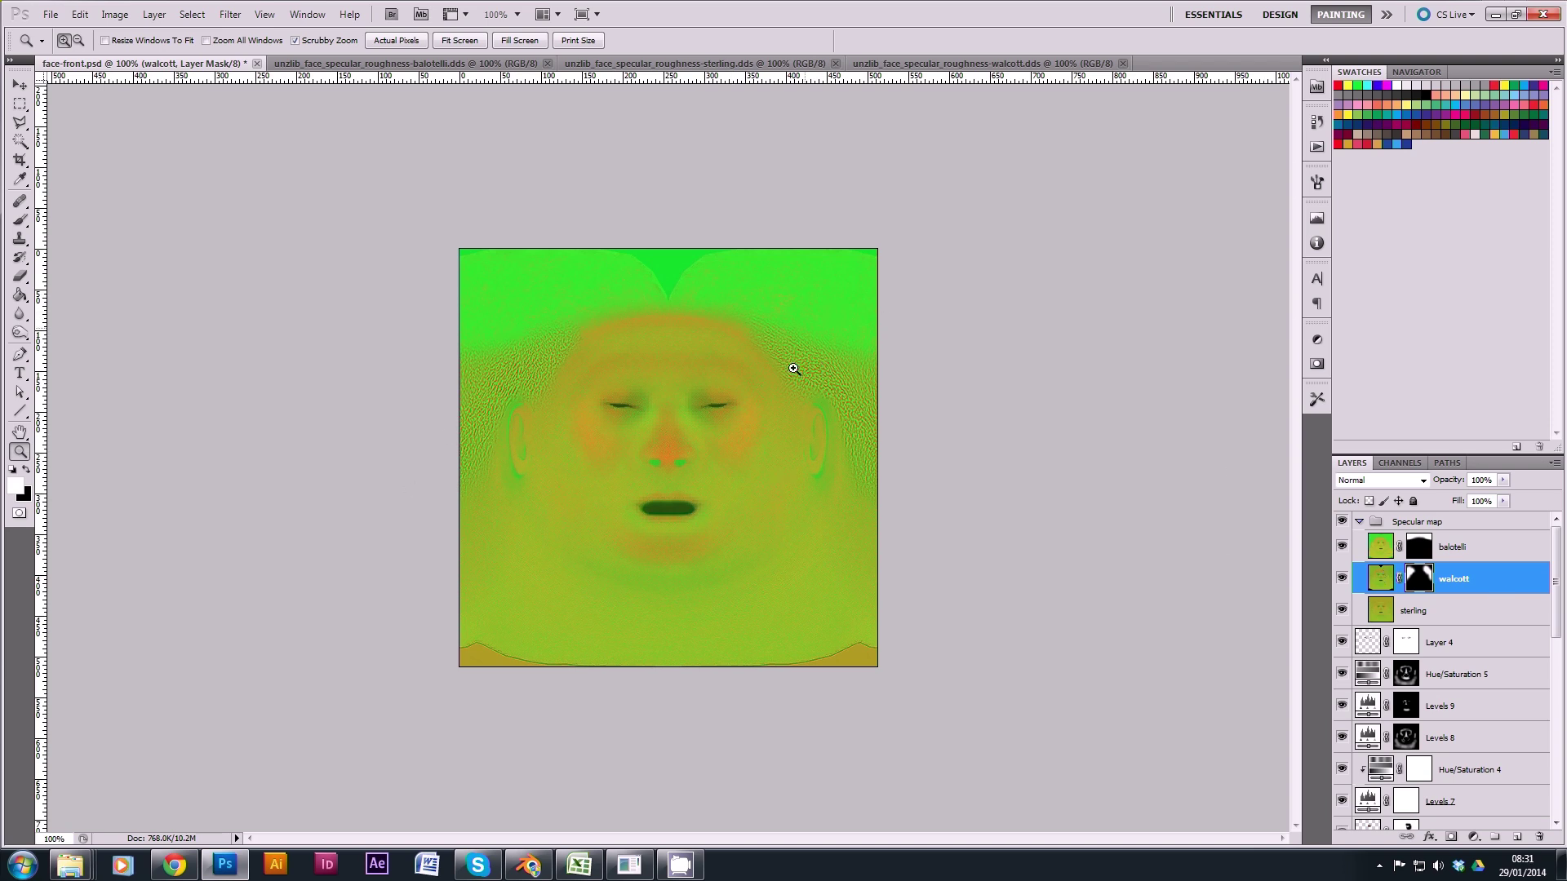
pyautogui.click(1430, 620)
pyautogui.scroll(-3, 1449, 661)
pyautogui.scroll(3, 1453, 665)
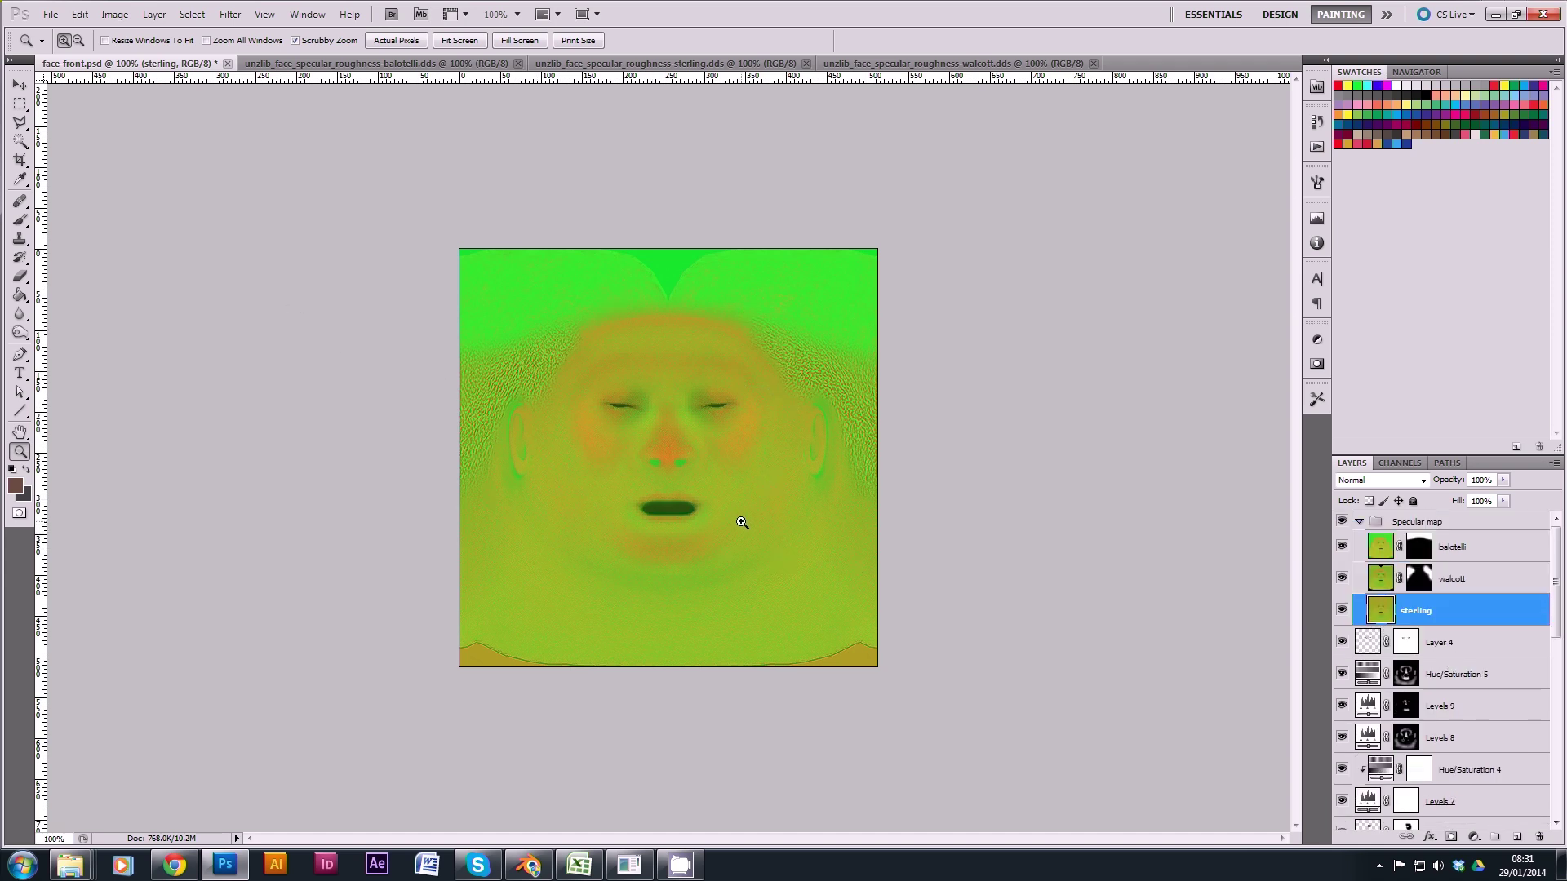
# Step: Hide the Specular map group and Color Range select the dark hair at fuzziness 76
pyautogui.click(1360, 522)
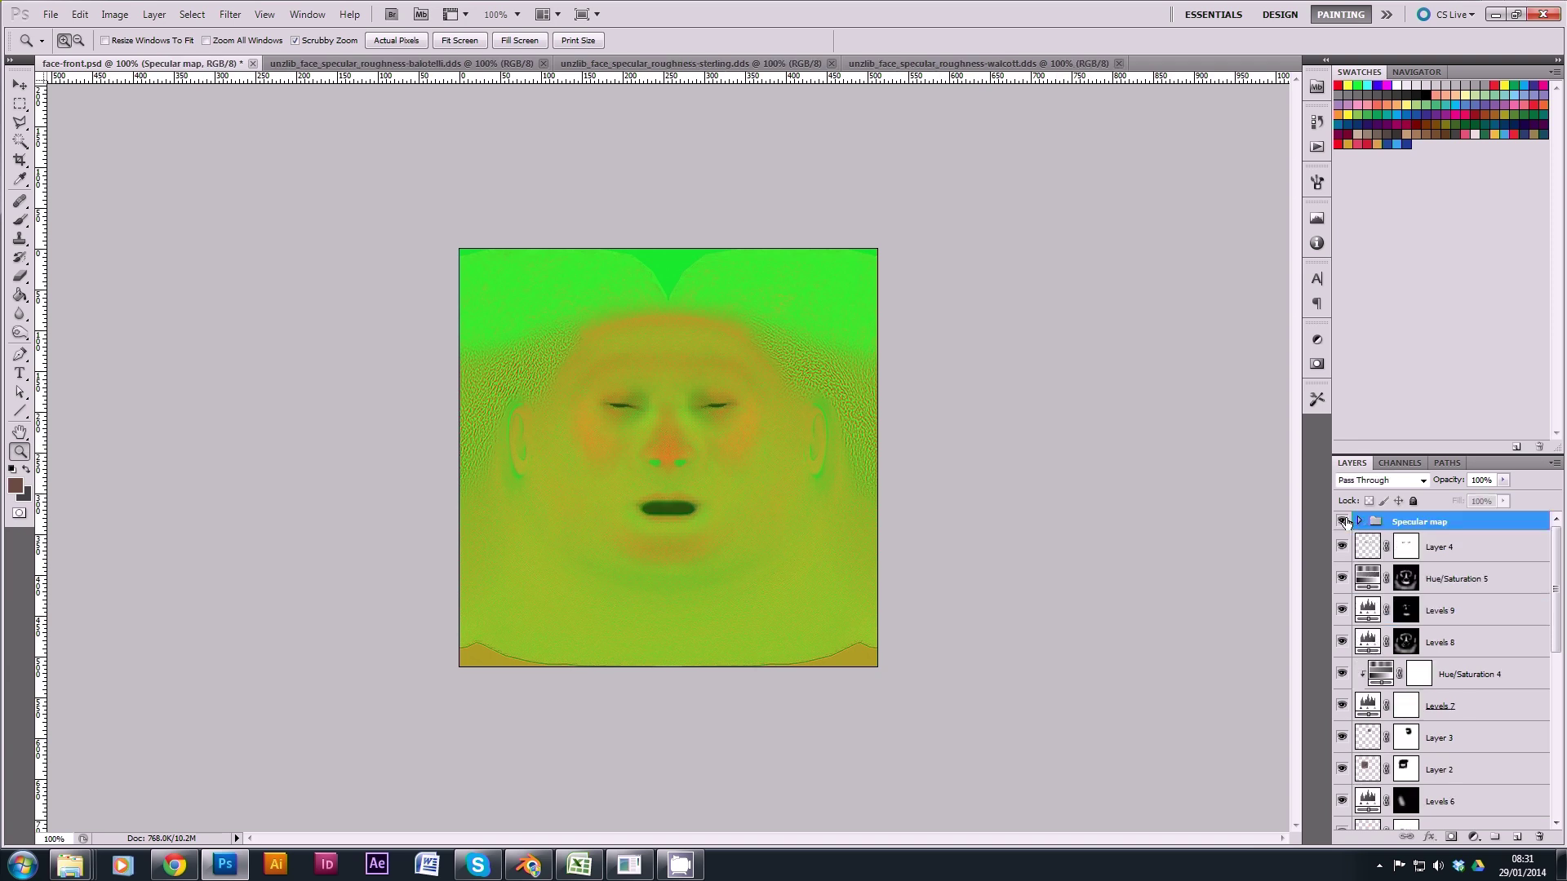
pyautogui.click(1342, 522)
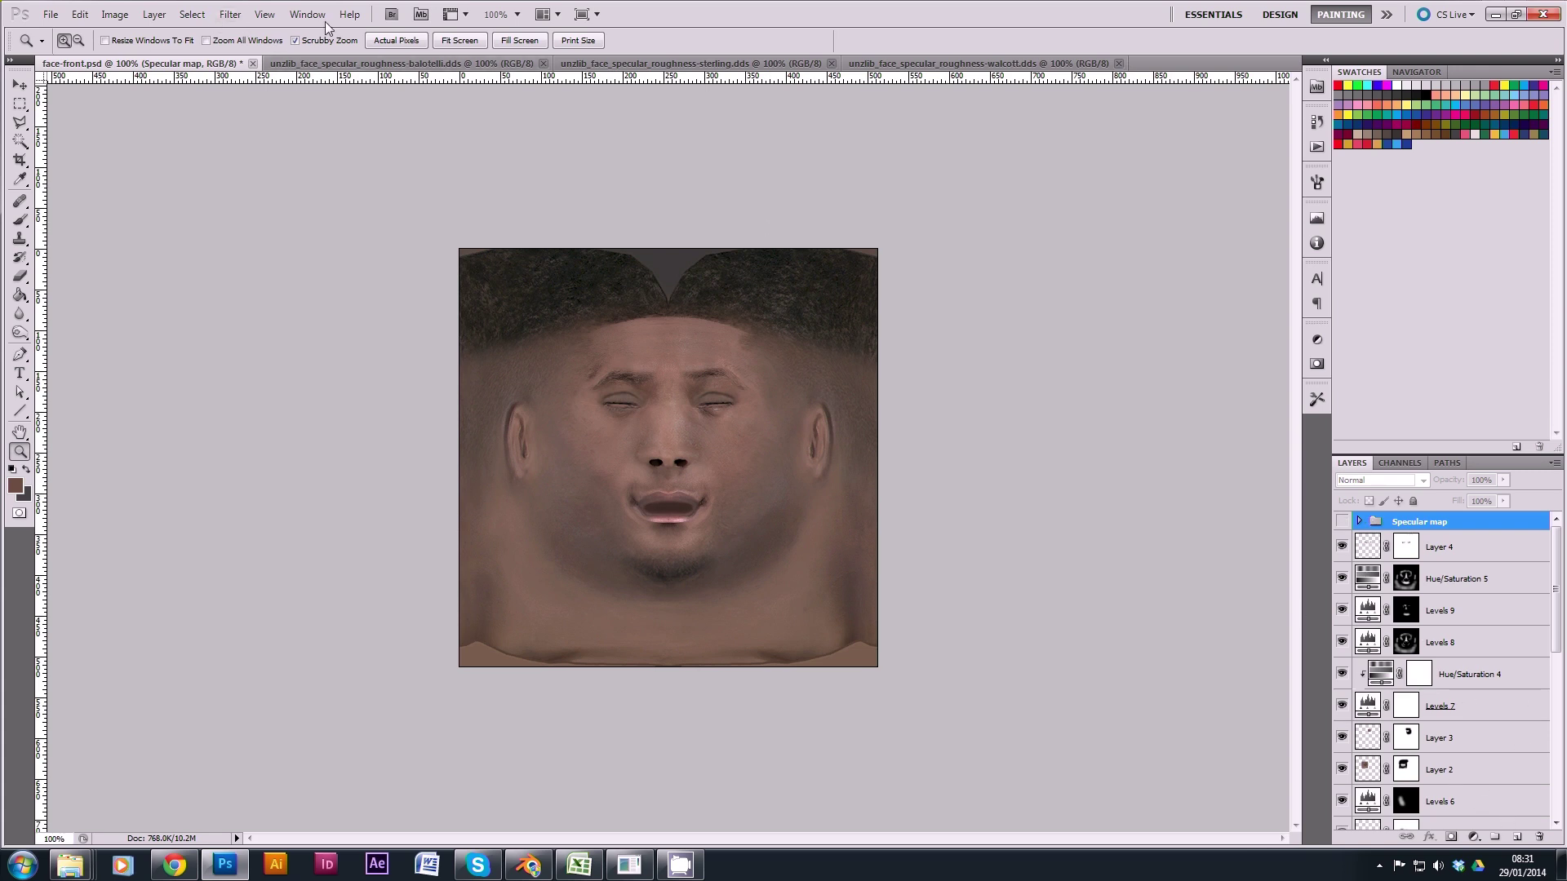
pyautogui.click(194, 15)
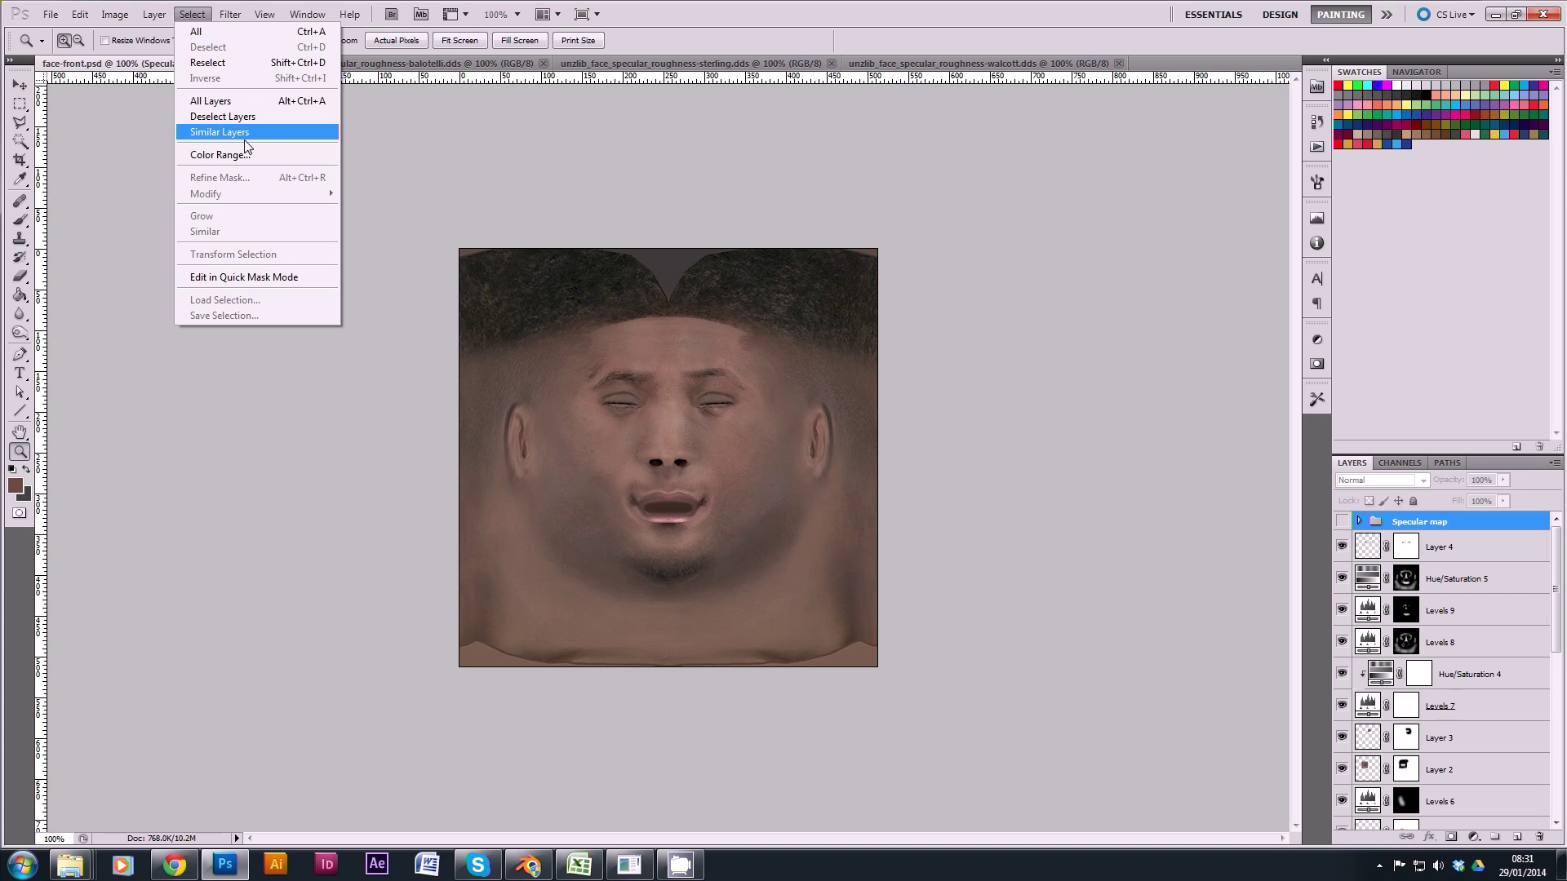
pyautogui.click(219, 155)
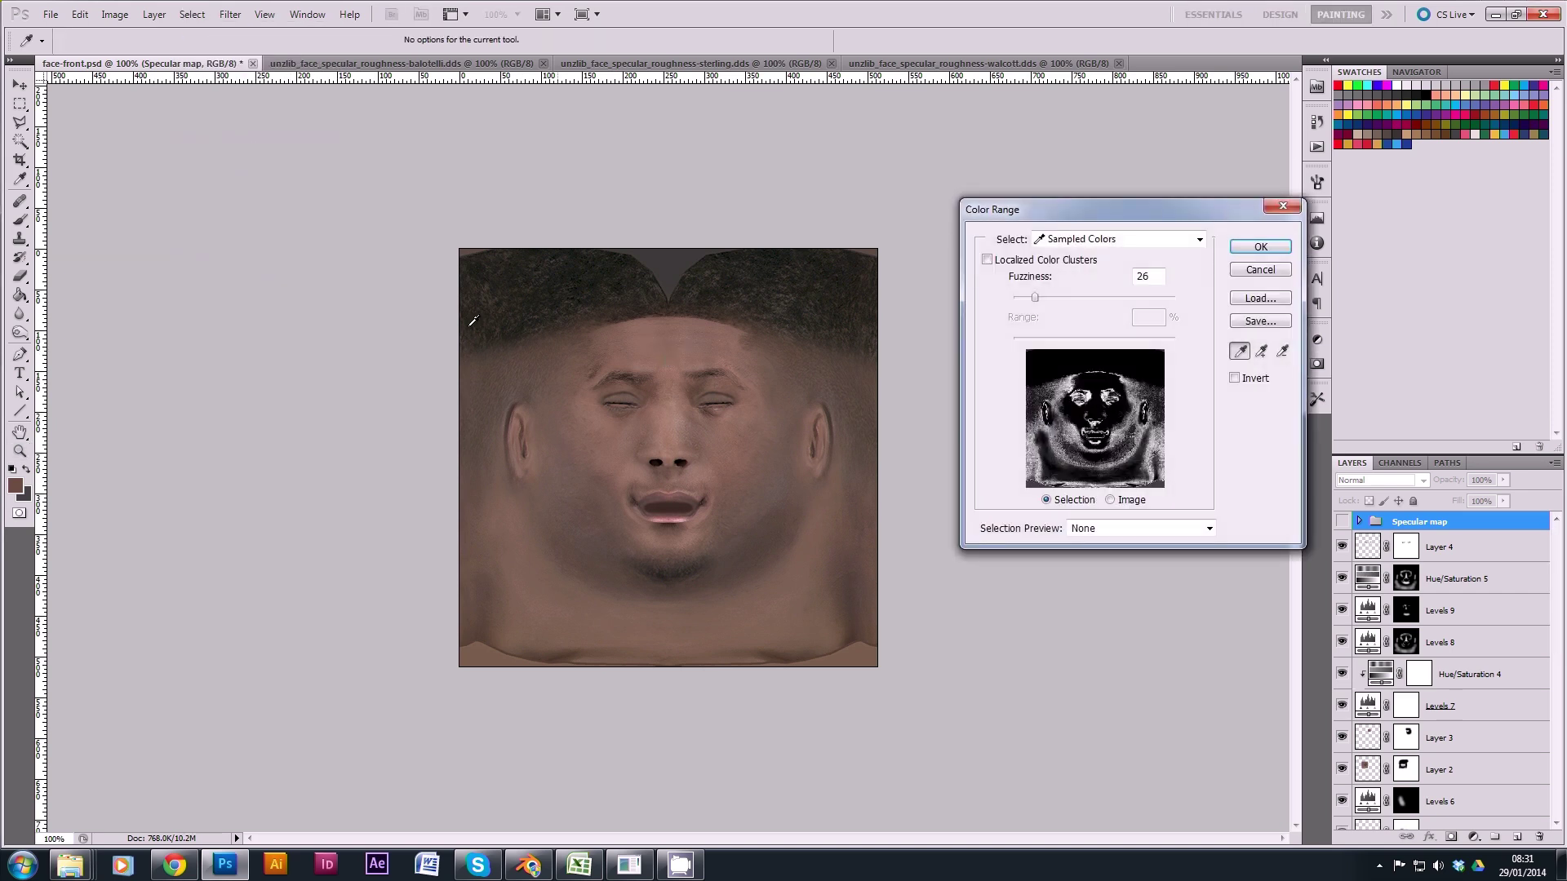
pyautogui.hotkey('ctrl', '+')
pyautogui.hotkey('ctrl', '+')
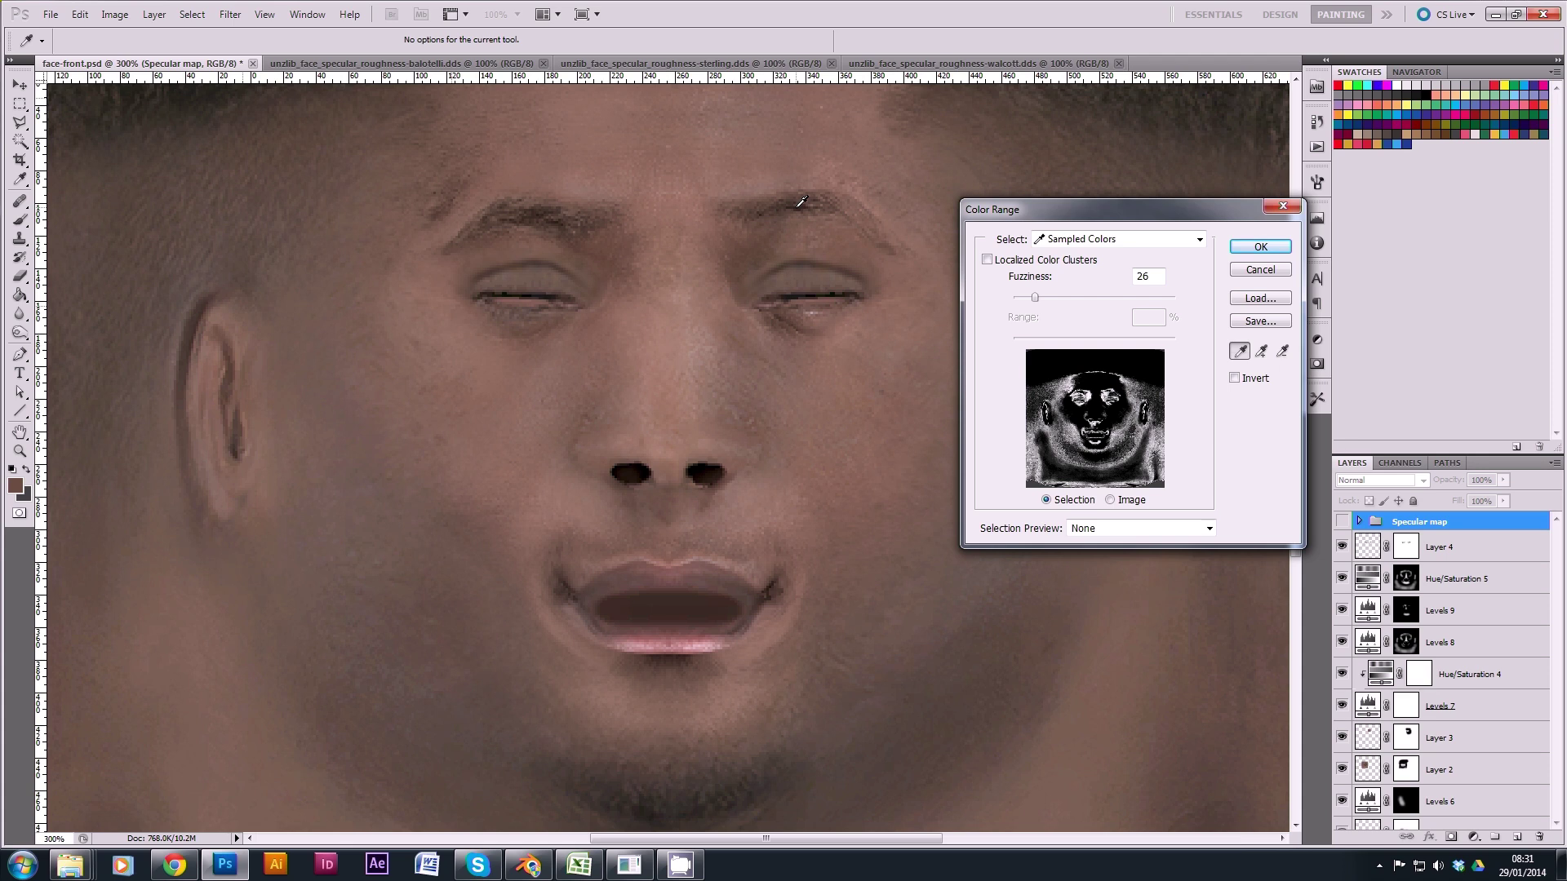
pyautogui.click(800, 202)
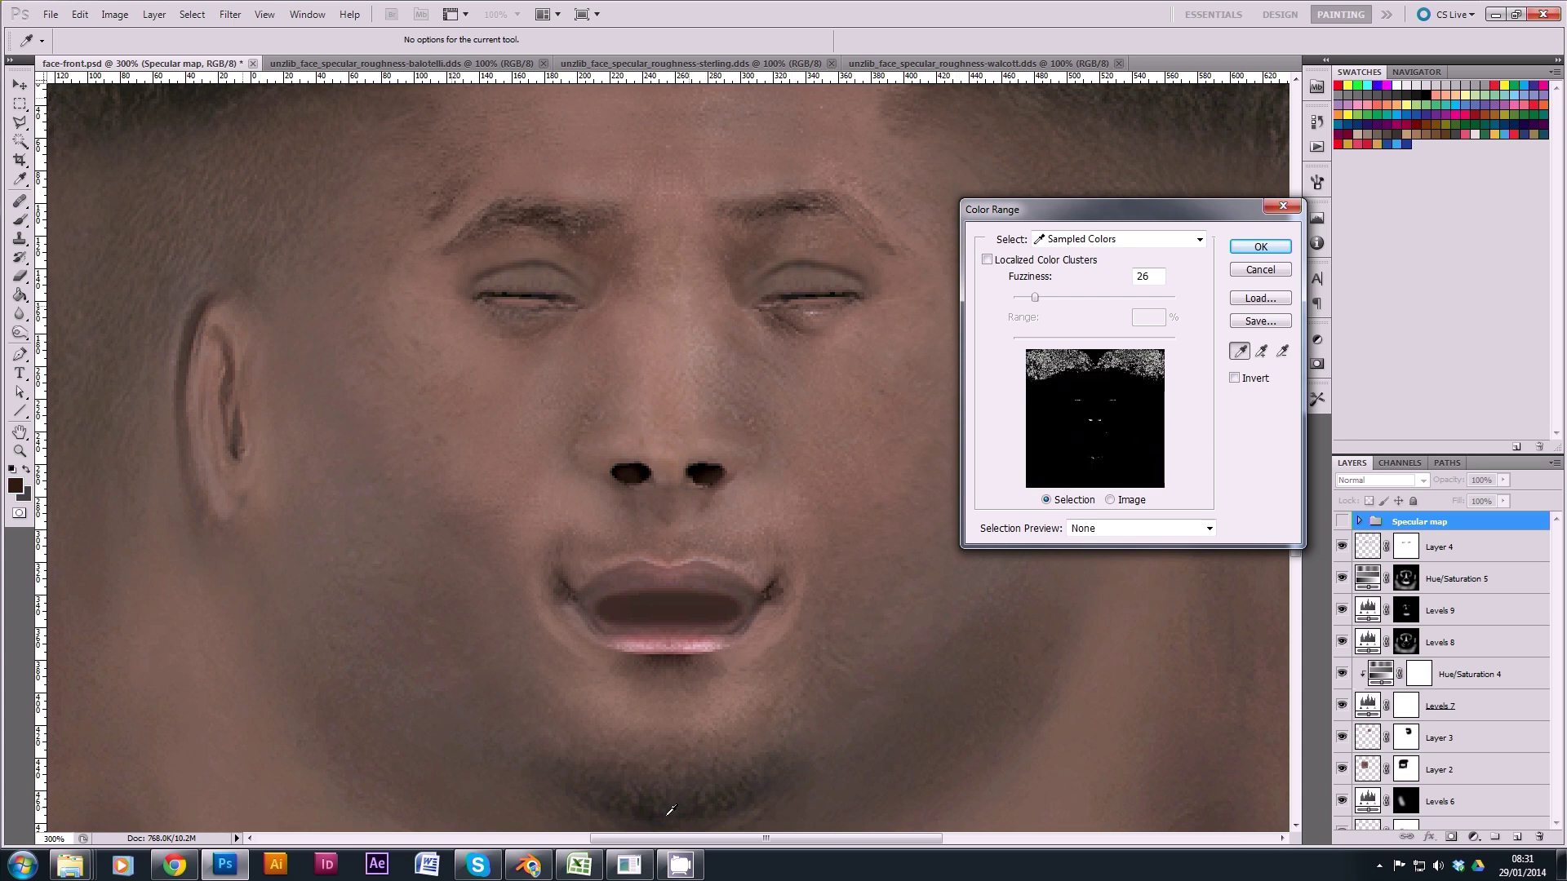
pyautogui.moveTo(1035, 297); pyautogui.dragTo(1077, 292)
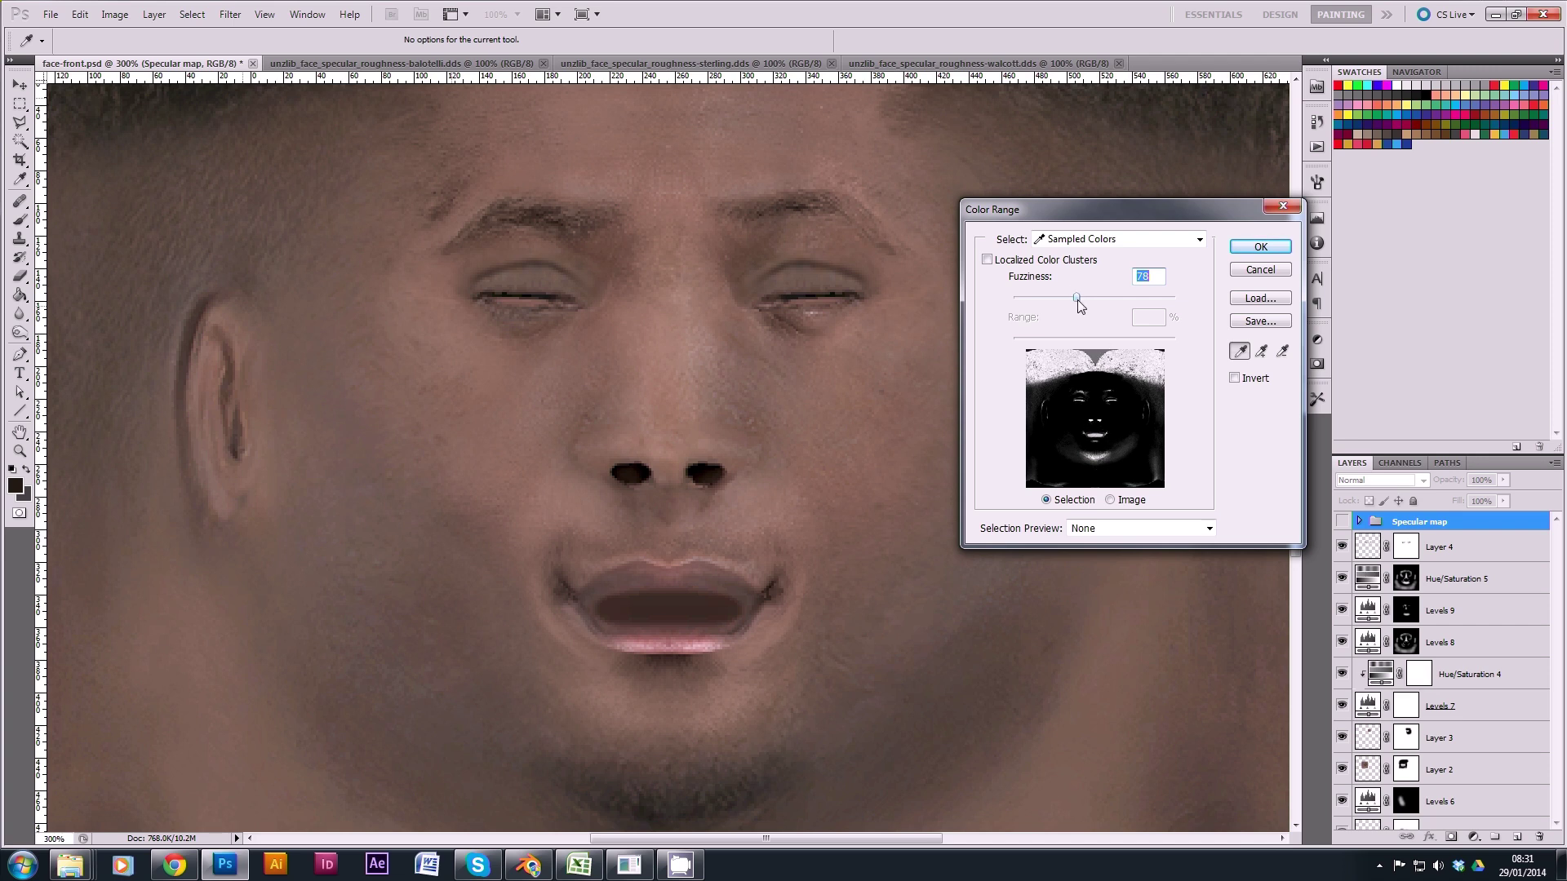
pyautogui.moveTo(1076, 296); pyautogui.dragTo(1075, 297)
pyautogui.press('Return')
# Step: View the texture at 100% and show and expand the Specular map group
pyautogui.doubleClick(20, 454)
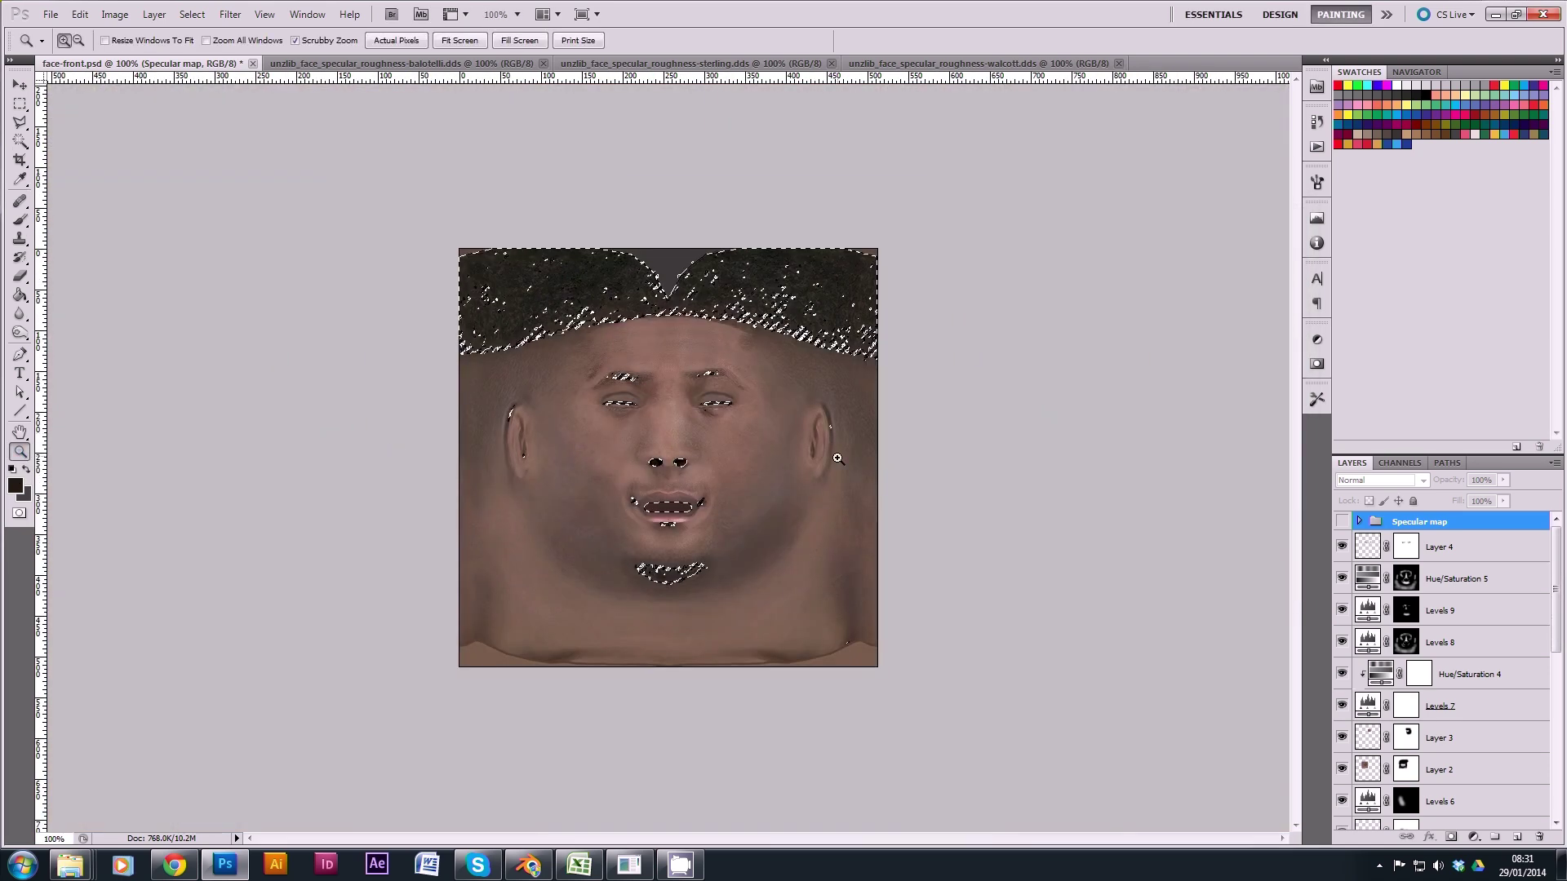
pyautogui.click(699, 362)
pyautogui.keyDown('alt'); pyautogui.click(704, 355); pyautogui.keyUp('alt')
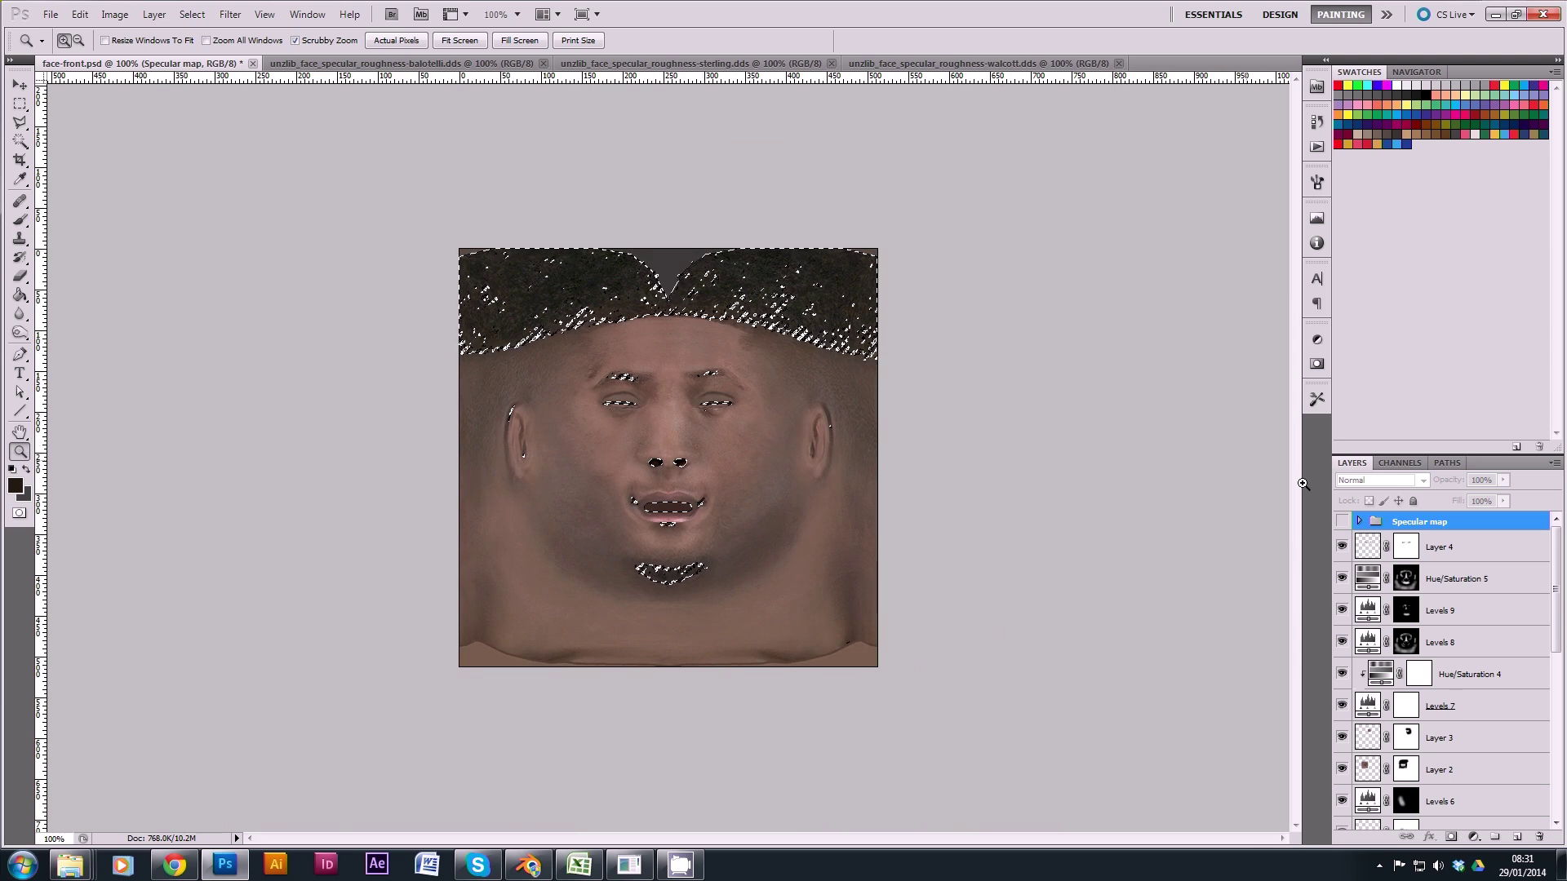
pyautogui.click(1342, 522)
pyautogui.click(1359, 522)
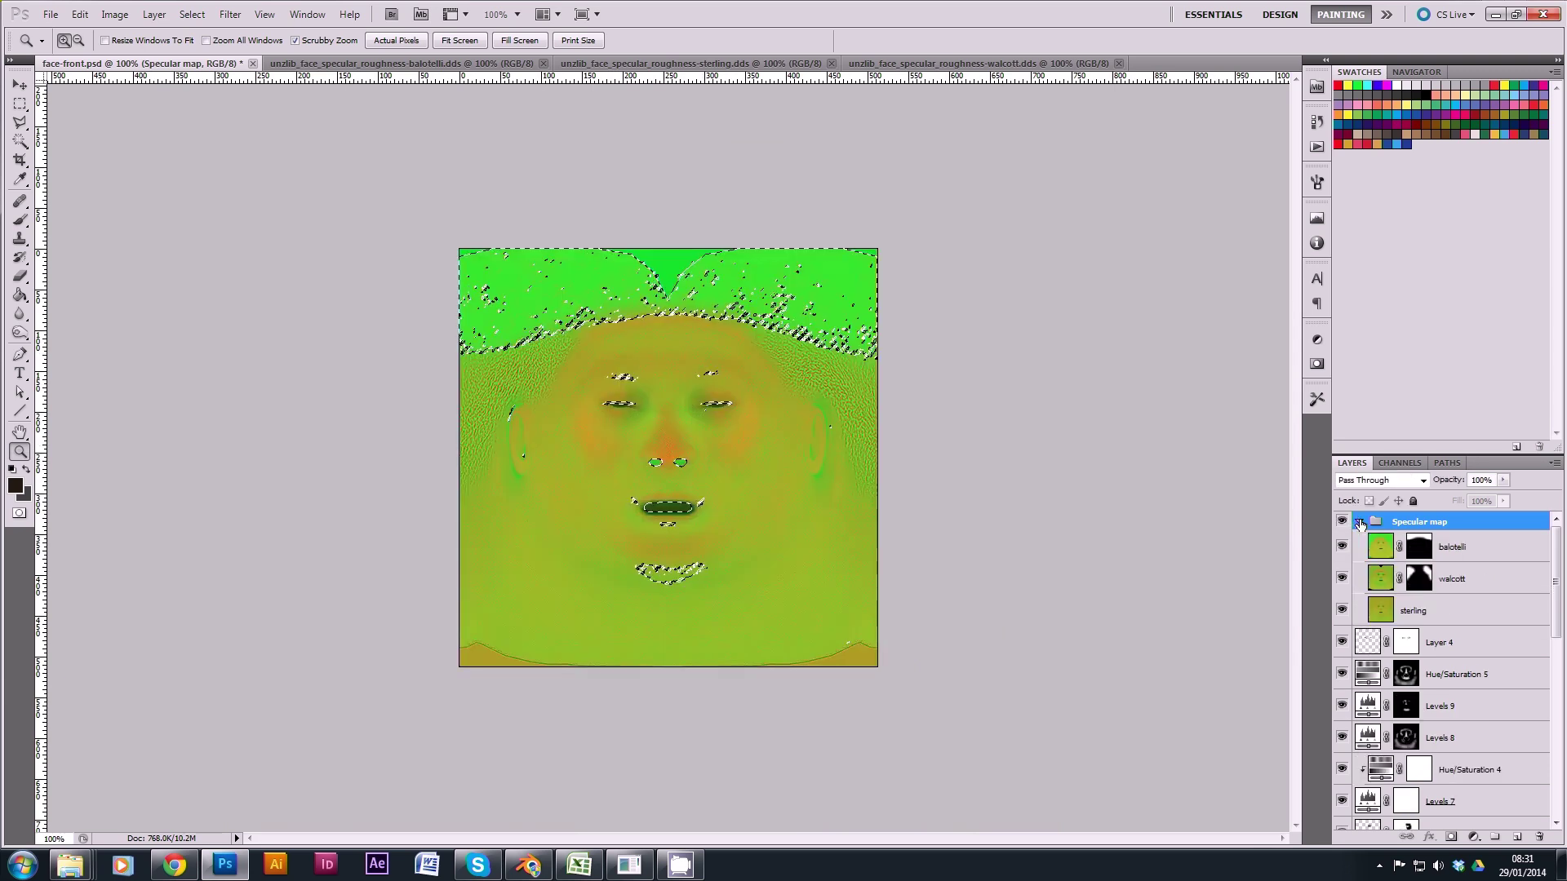
# Step: Add a new empty layer named 'Martial green' above sterling
pyautogui.click(1436, 614)
pyautogui.click(1519, 844)
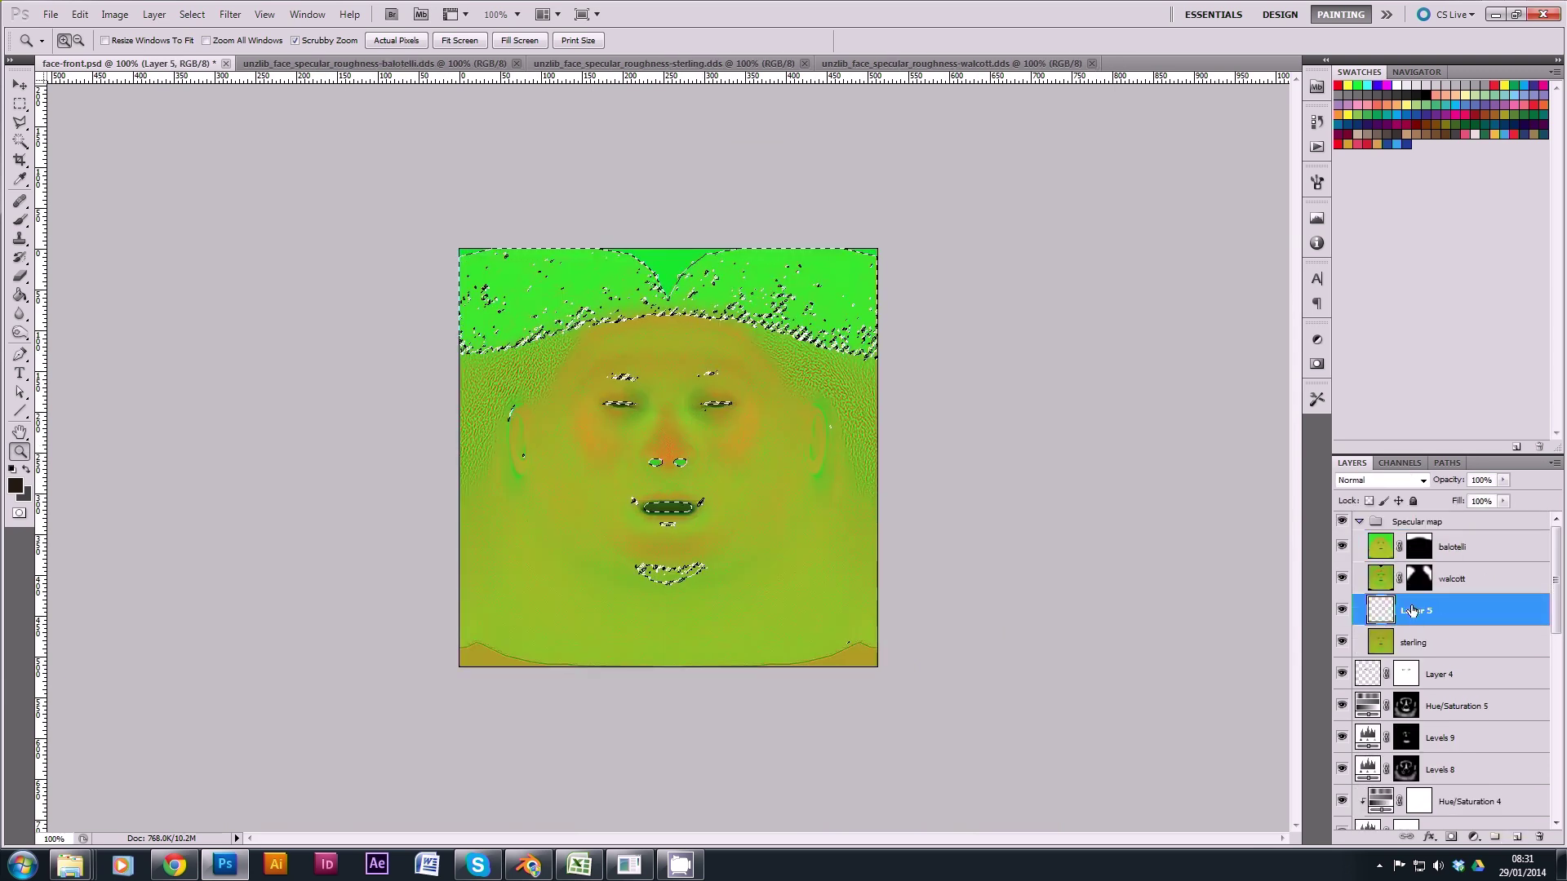
pyautogui.doubleClick(1415, 610)
pyautogui.write('Martial green')
pyautogui.press('Return')
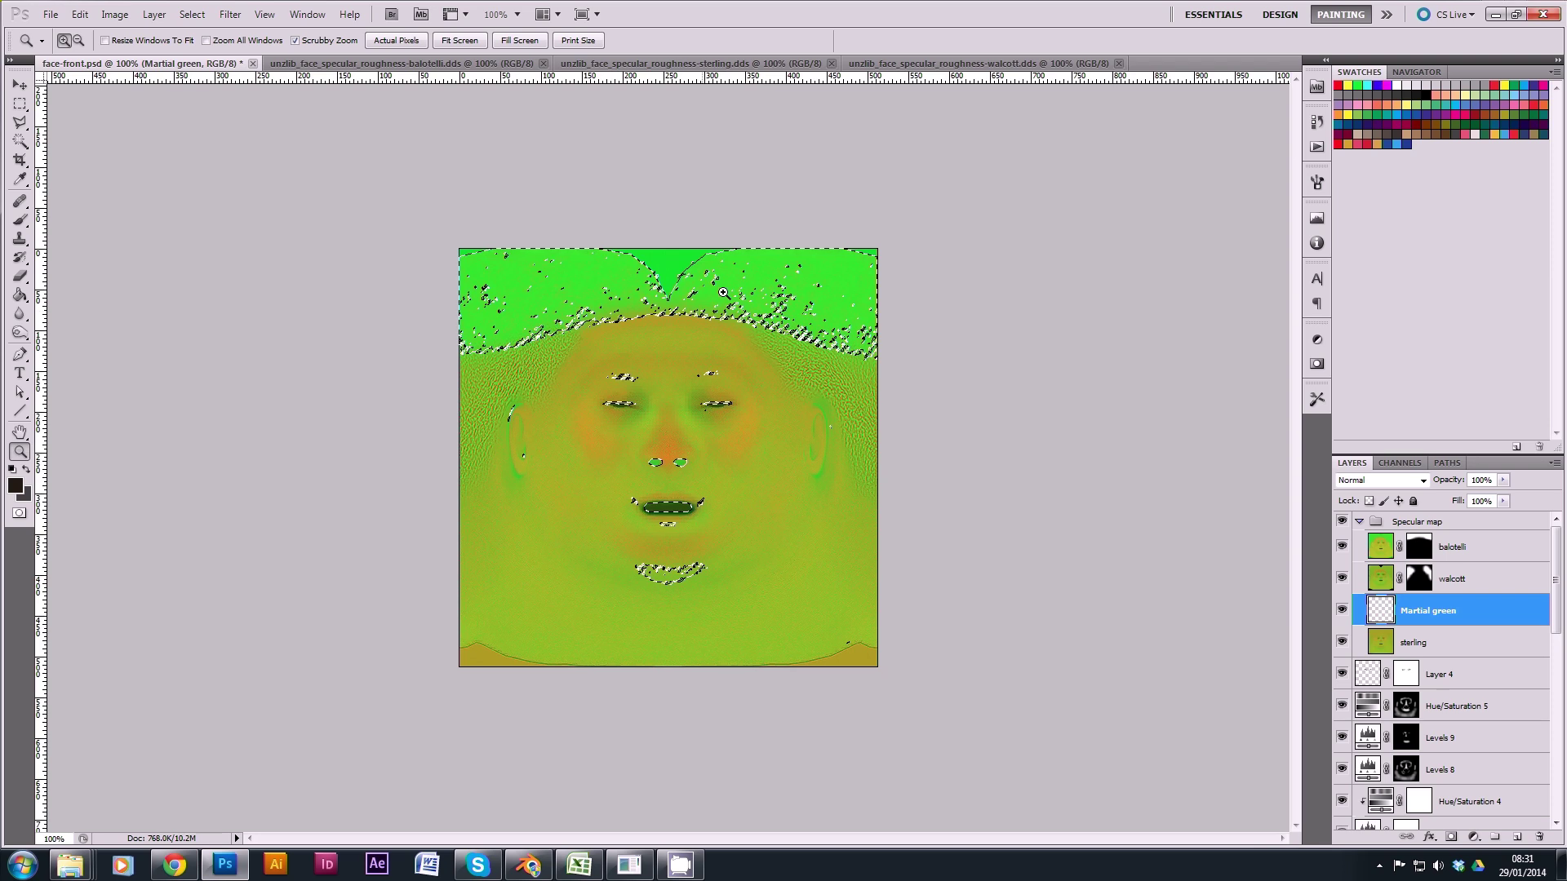
pyautogui.click(542, 309)
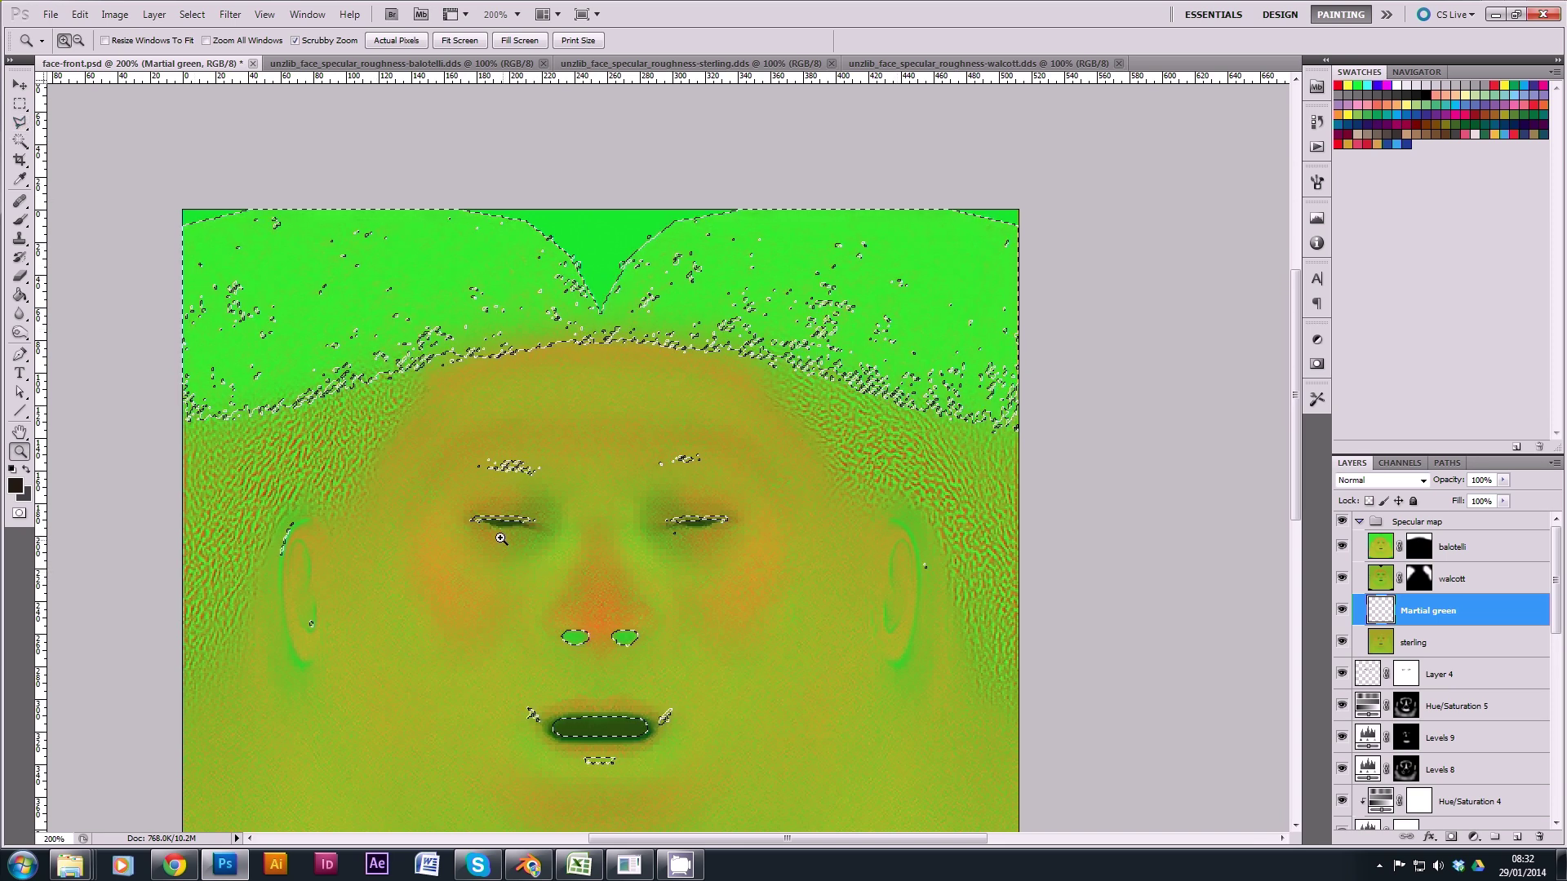
# Step: Sample the hair's bright green and bucket-fill the selection on Martial green, then deselect
pyautogui.press('i')
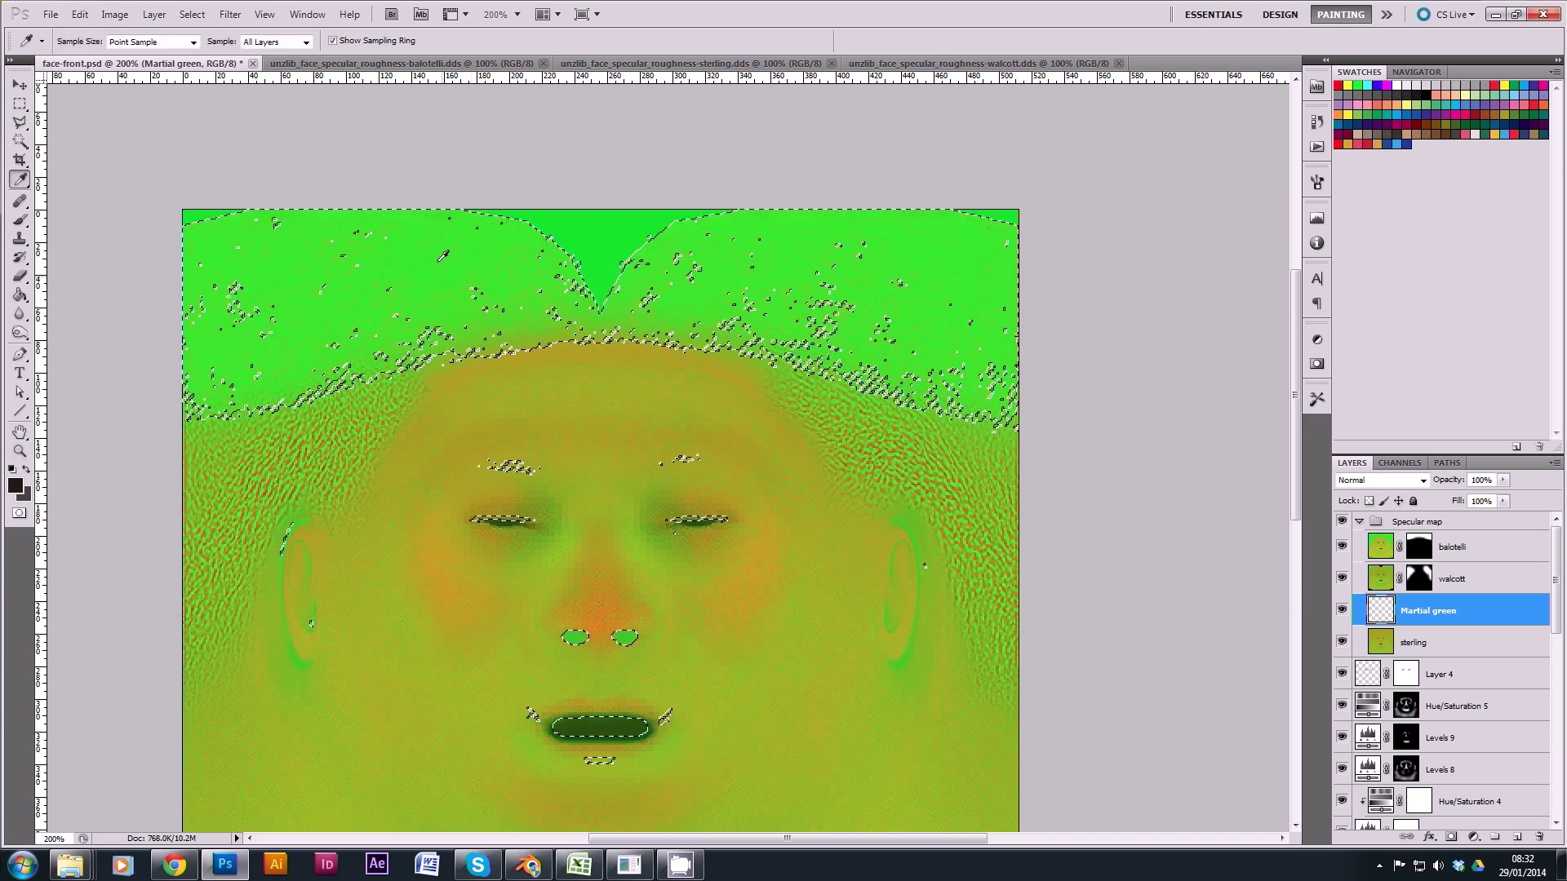
pyautogui.click(468, 253)
pyautogui.click(21, 294)
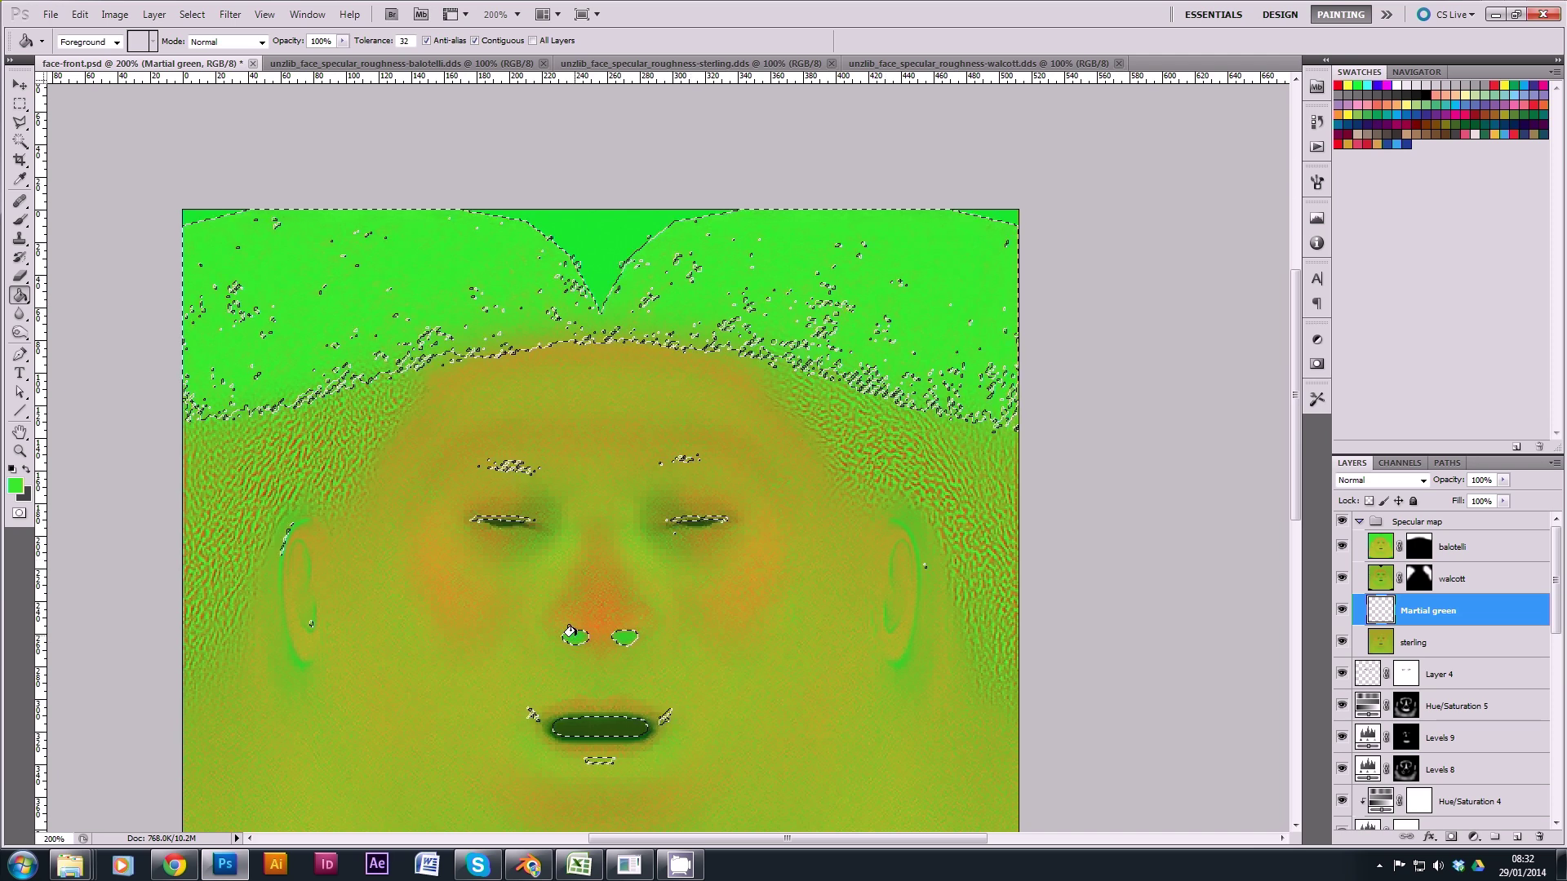
pyautogui.click(509, 459)
pyautogui.hotkey('ctrl', 'd')
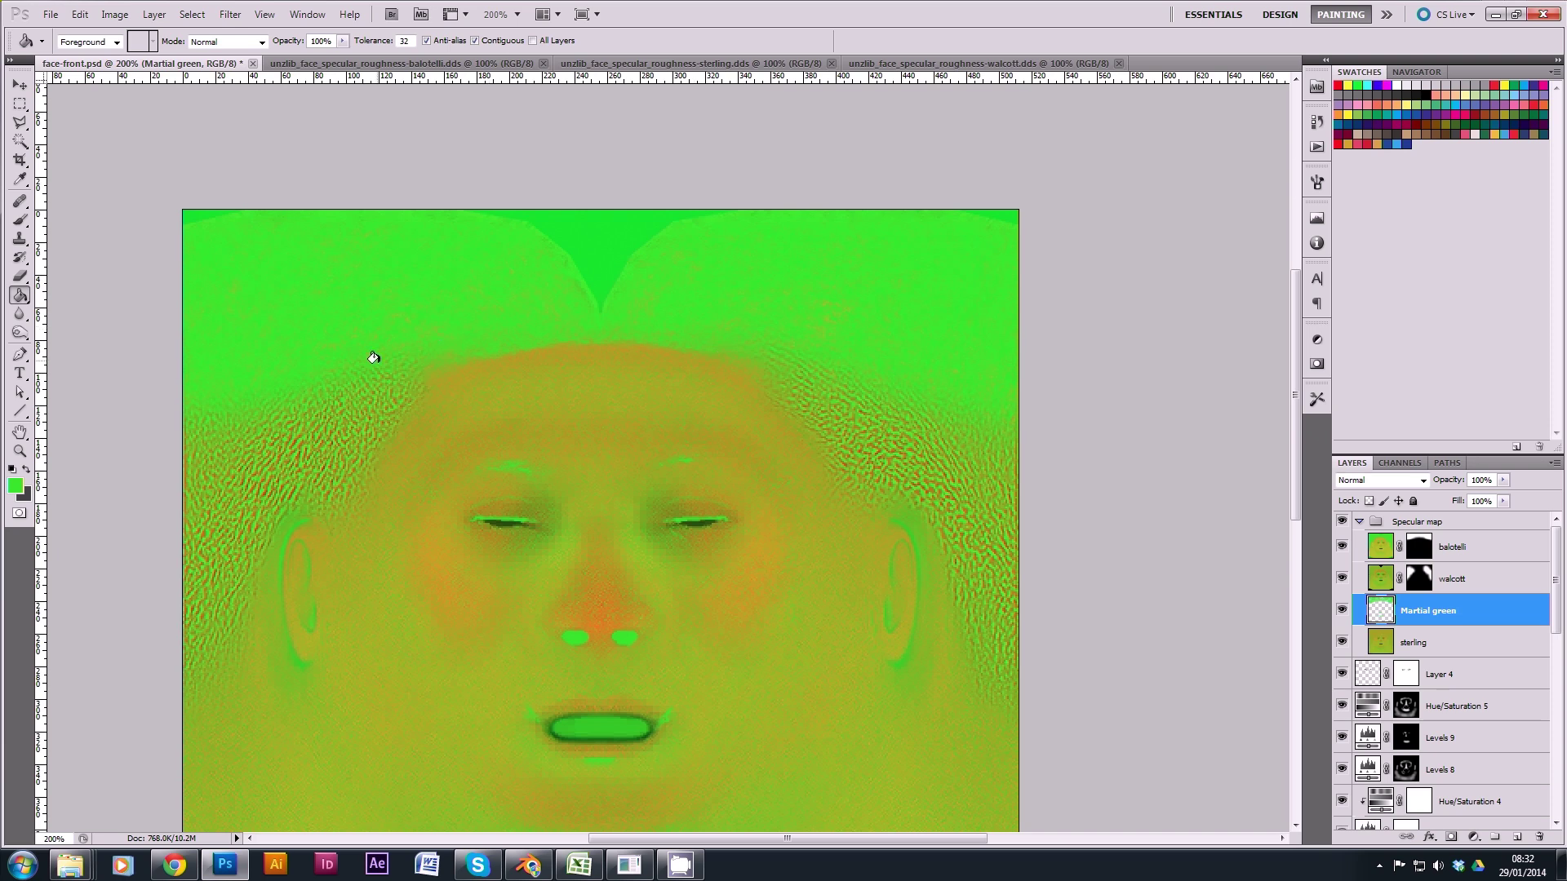
pyautogui.click(1342, 609)
pyautogui.click(1342, 610)
pyautogui.moveTo(660, 663); pyautogui.dragTo(689, 571)
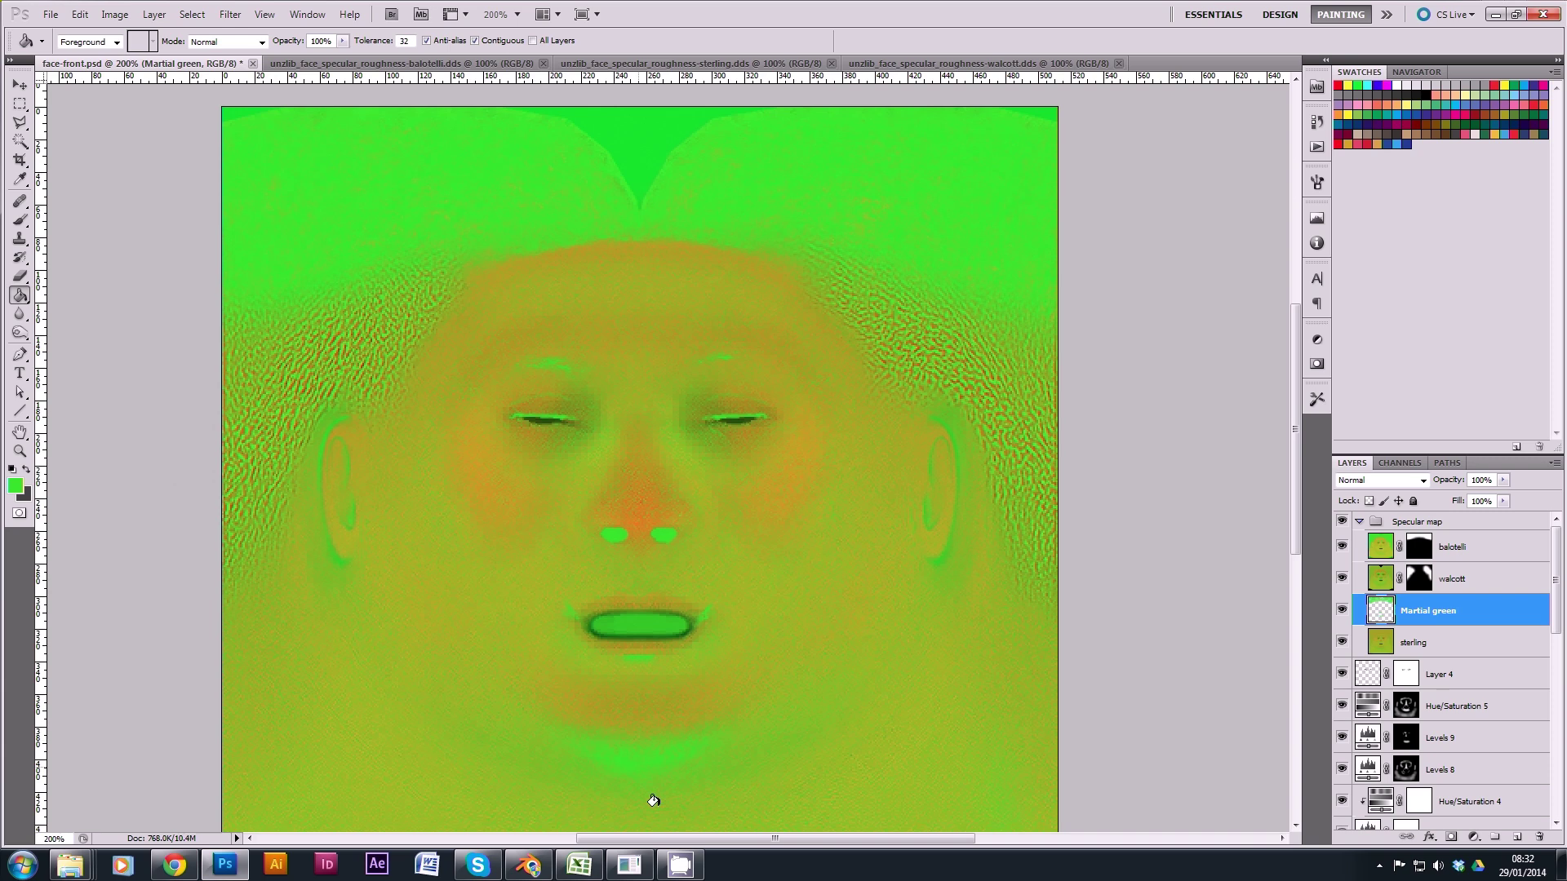
# Step: Add a mask to Martial green and paint out green spots in black at 100% opacity
pyautogui.click(19, 219)
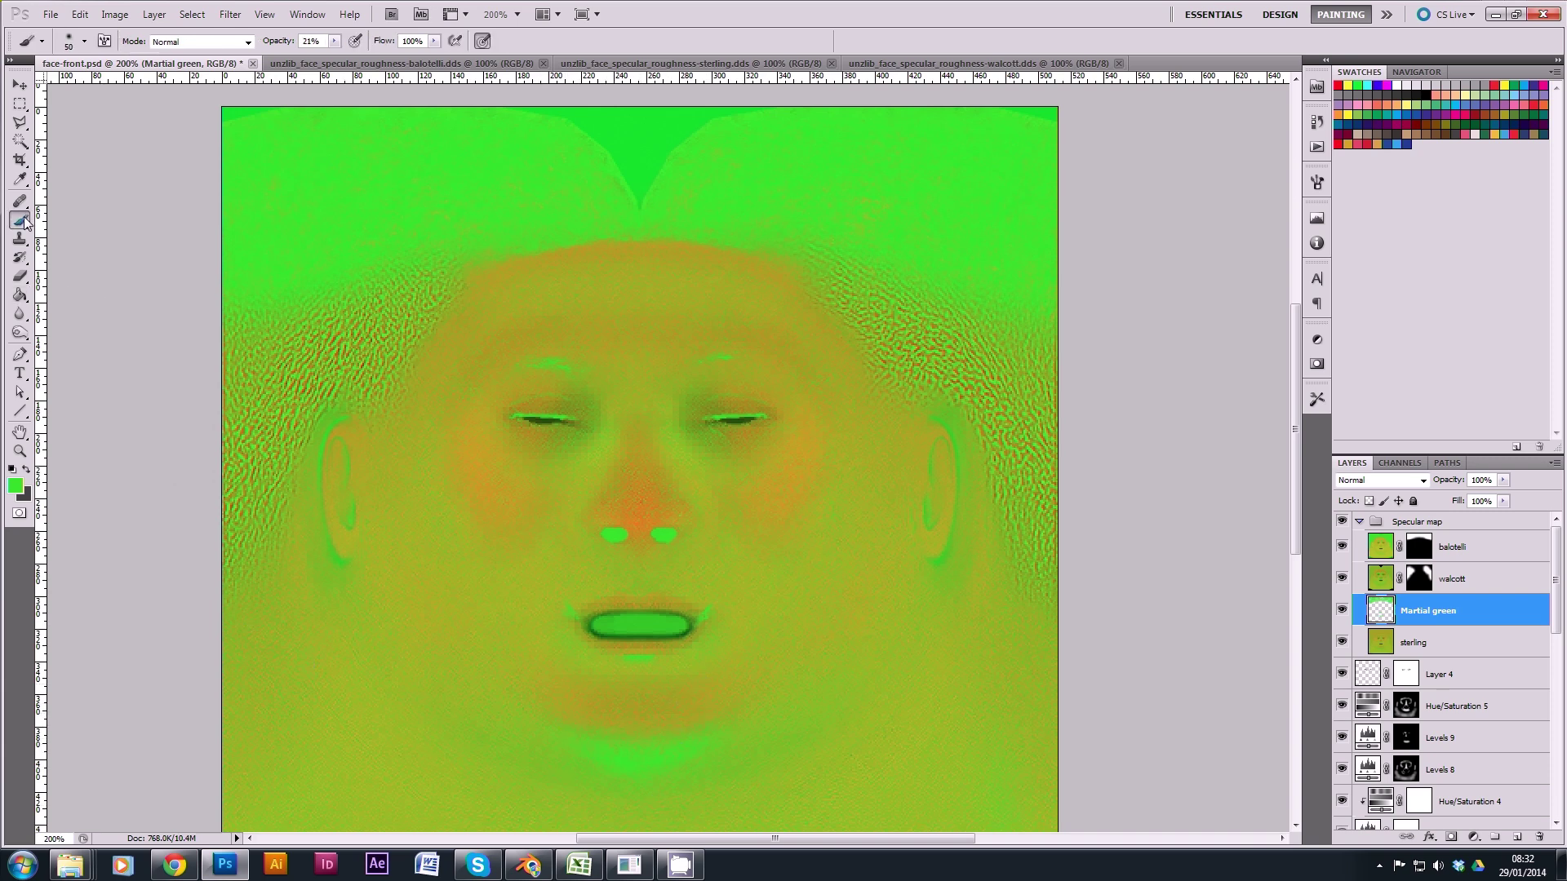
pyautogui.click(1451, 837)
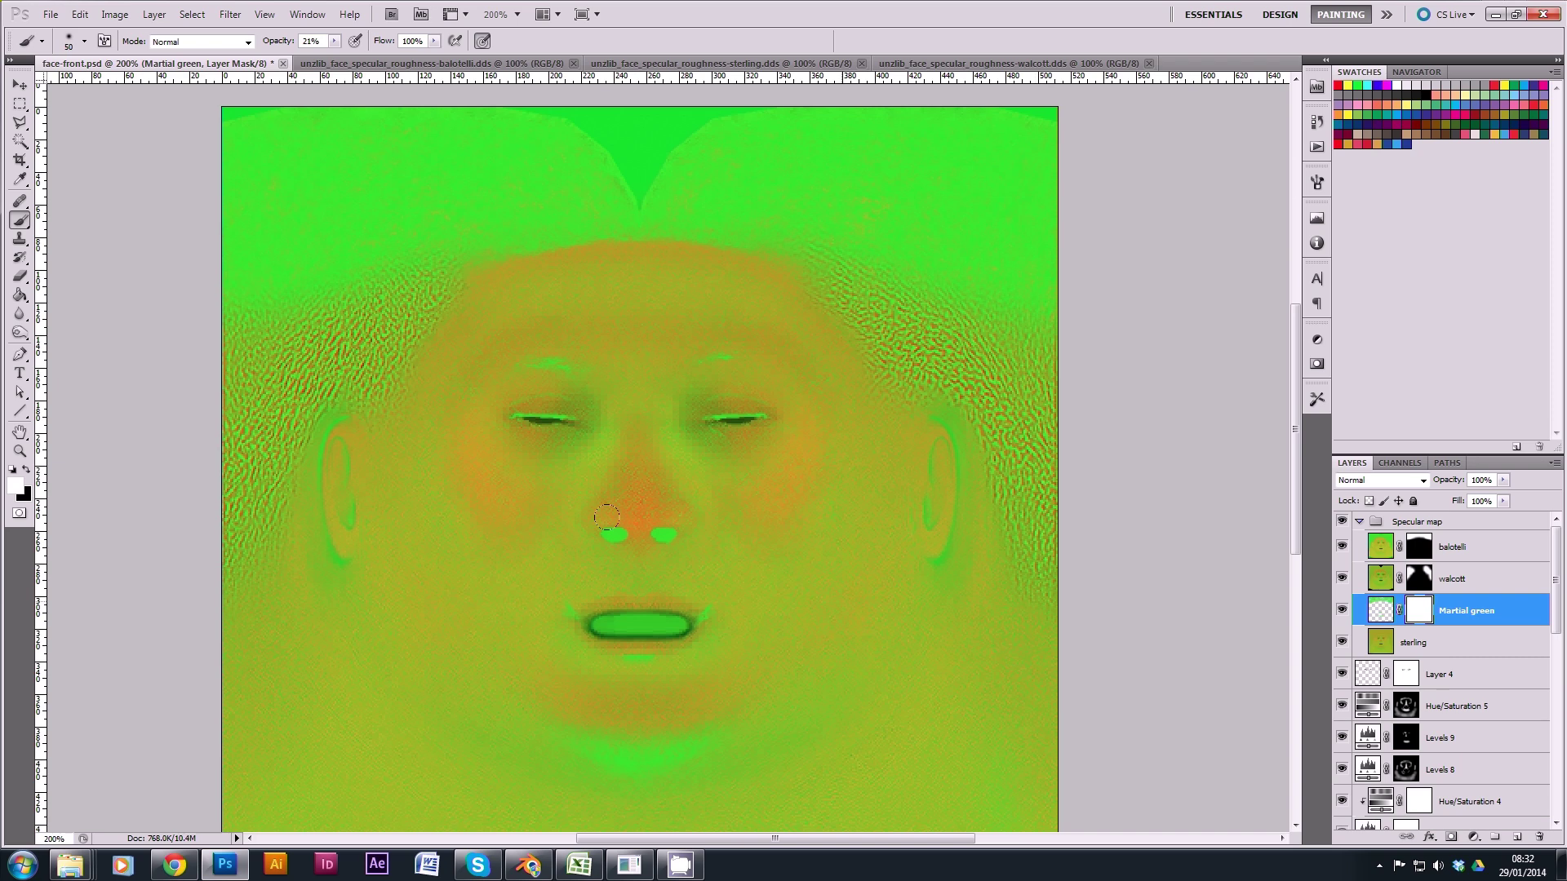
pyautogui.click(26, 471)
pyautogui.click(334, 41)
pyautogui.moveTo(345, 59); pyautogui.dragTo(433, 59)
pyautogui.click(542, 577)
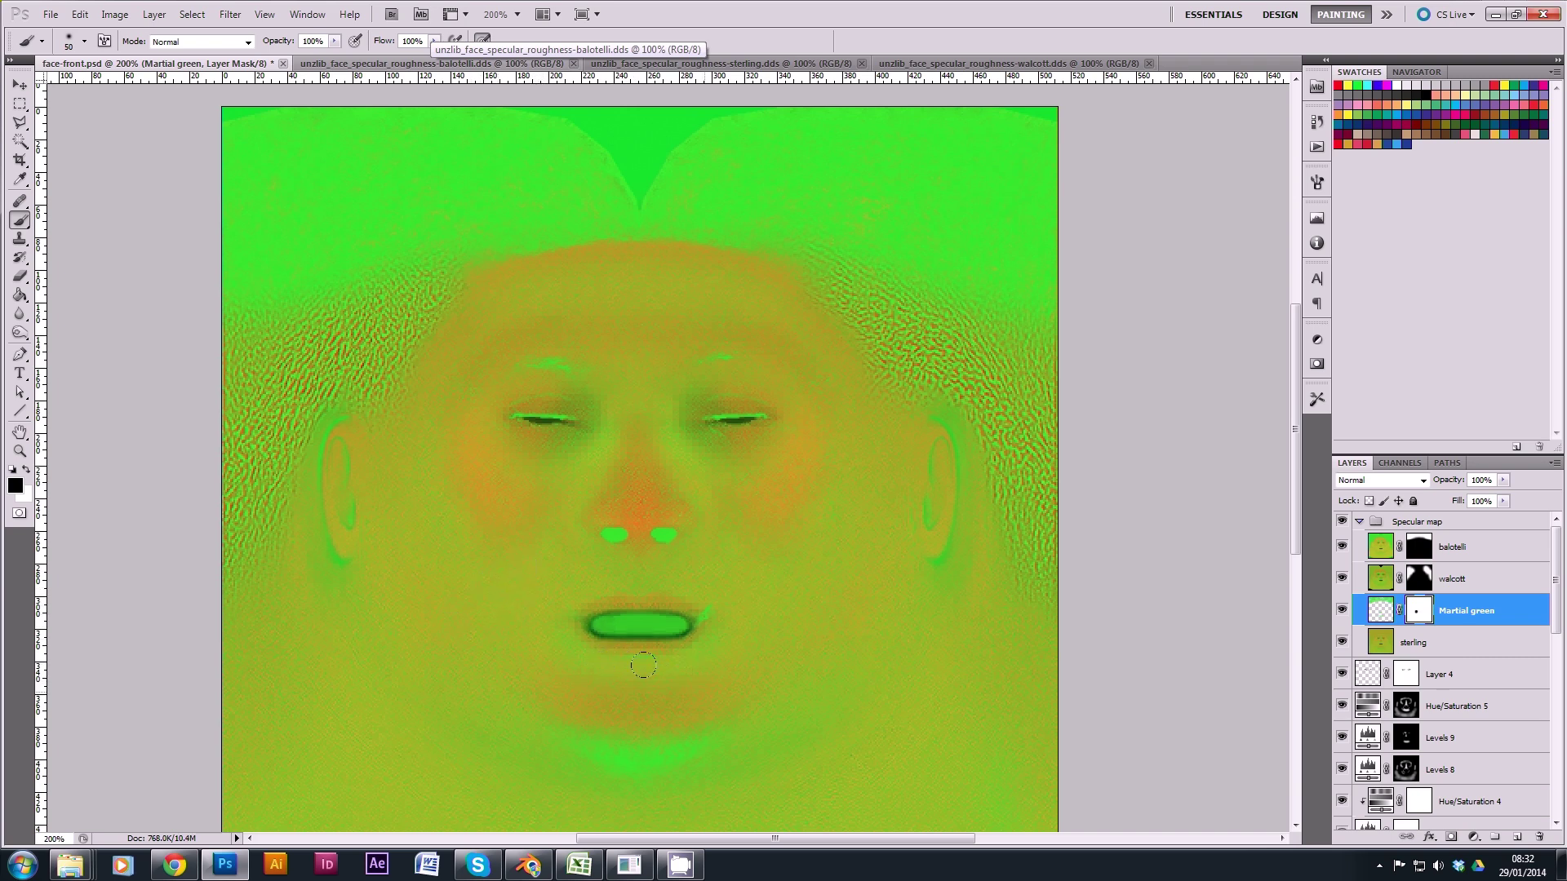
pyautogui.click(765, 531)
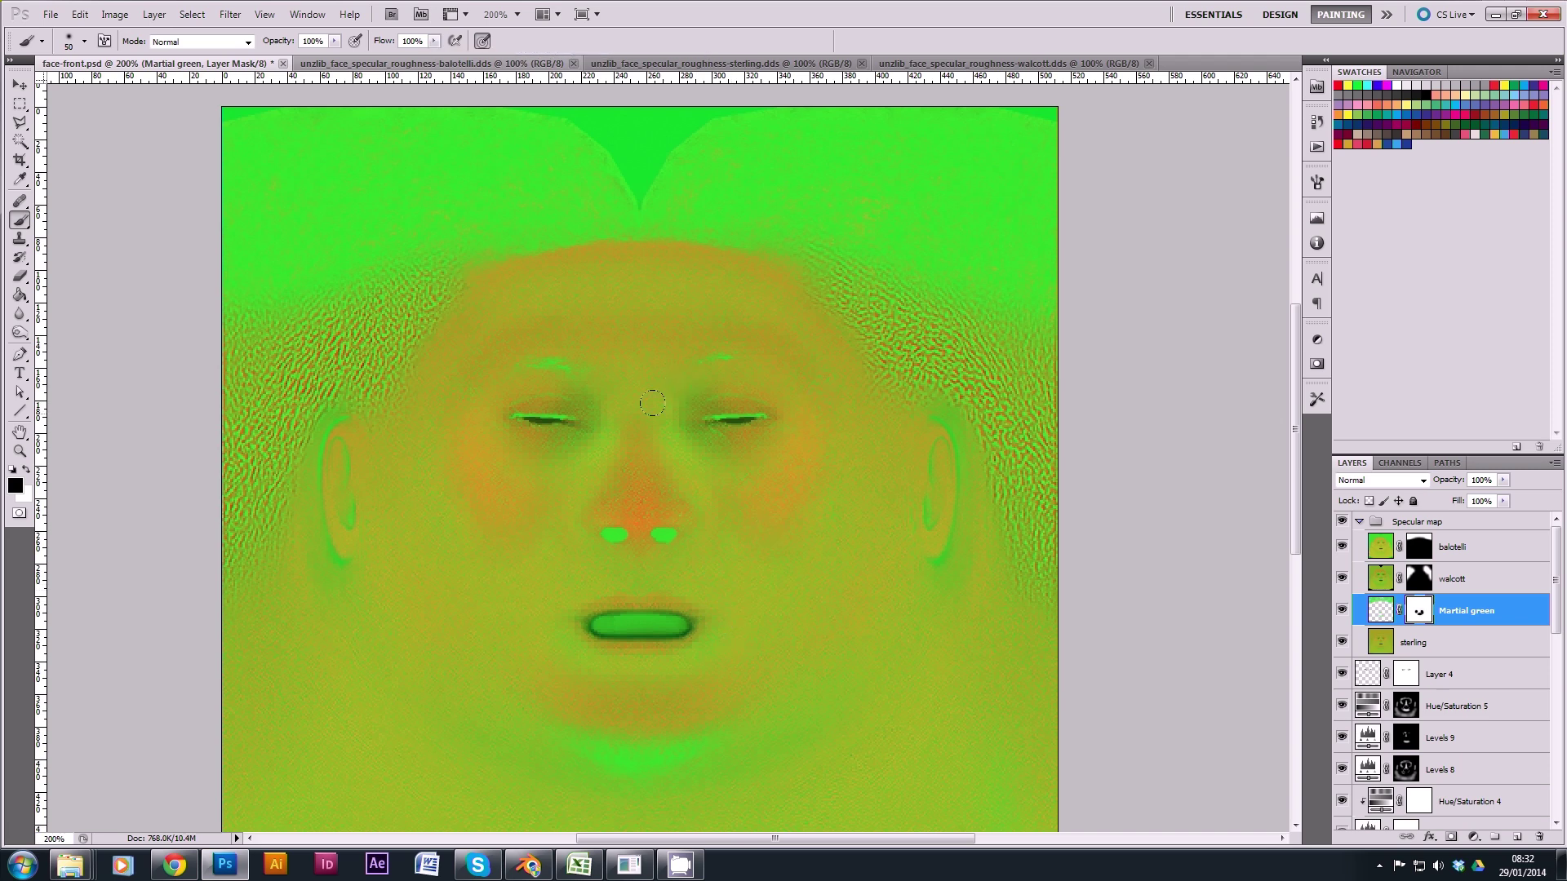
# Step: With a size 24 brush, paint out the green line across the eyes
pyautogui.rightClick(536, 493)
pyautogui.moveTo(571, 526); pyautogui.dragTo(565, 527)
pyautogui.press('Return')
pyautogui.moveTo(571, 418); pyautogui.dragTo(518, 418)
pyautogui.hotkey('ctrl', 'z')
pyautogui.moveTo(507, 416)
pyautogui.mouseDown()
pyautogui.moveTo(731, 431)
pyautogui.moveTo(694, 419)
pyautogui.moveTo(800, 409)
pyautogui.mouseUp()
pyautogui.doubleClick(27, 455)
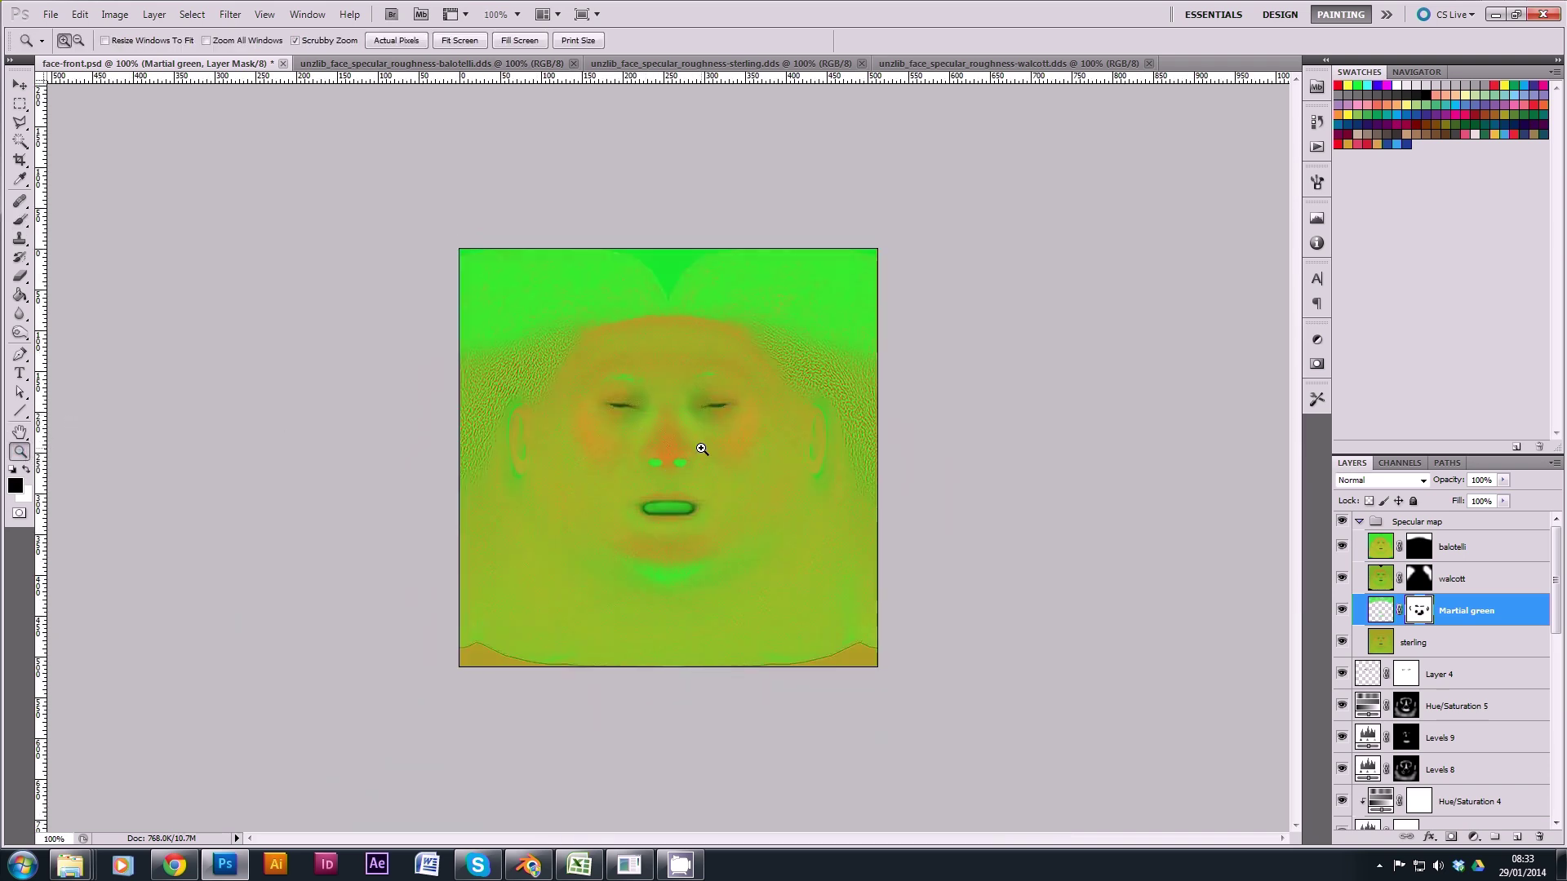
# Step: Copy the merged face map from balotelli into a new Untitled-1 document and flatten it
pyautogui.click(670, 441)
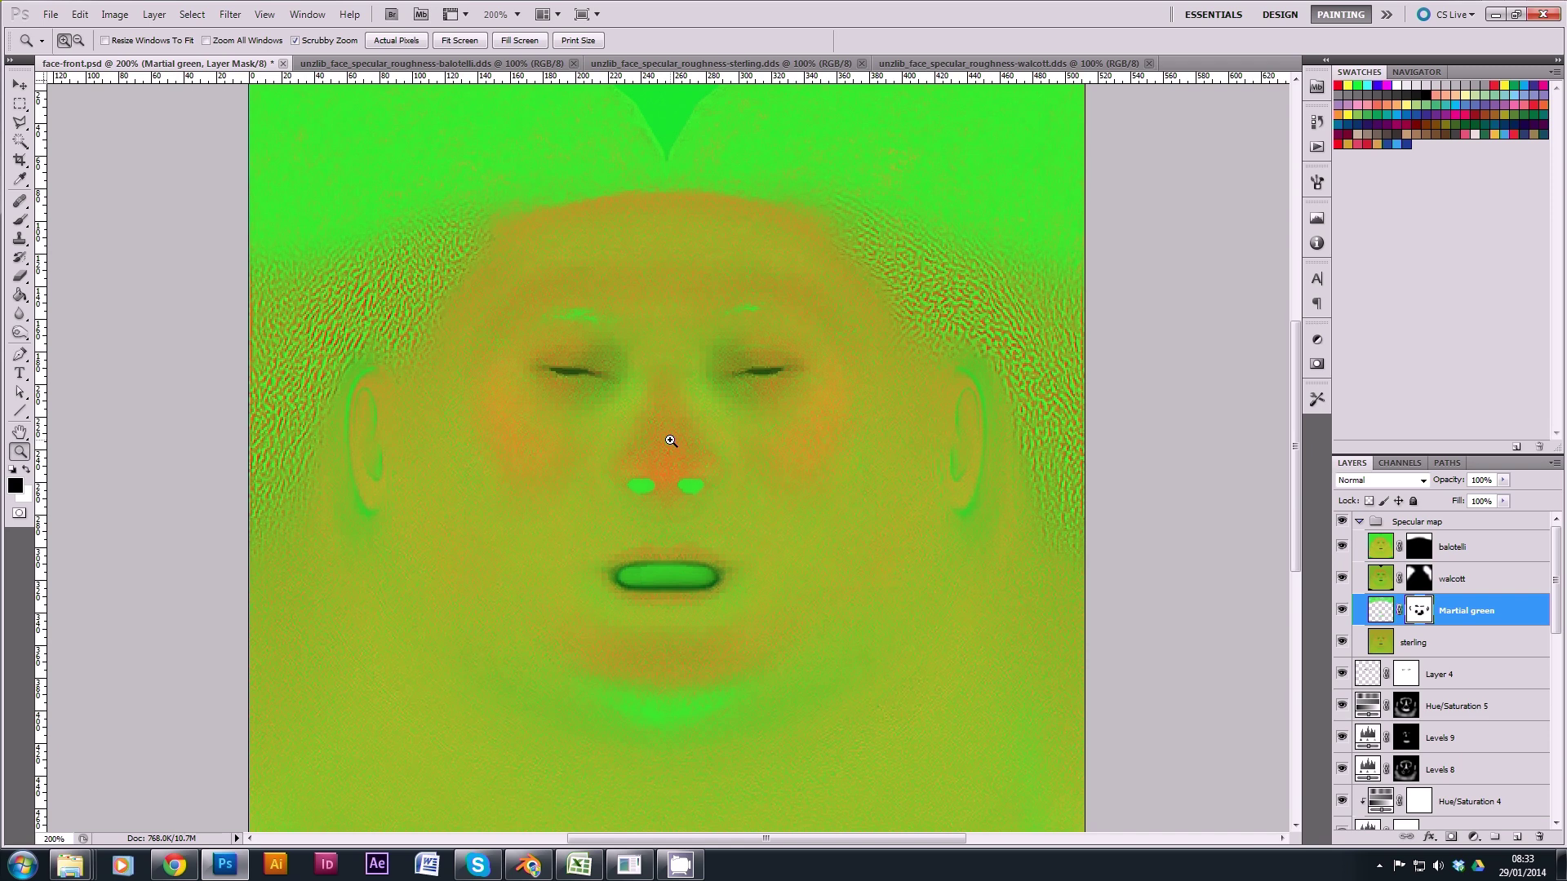
pyautogui.keyDown('alt'); pyautogui.click(670, 440); pyautogui.keyUp('alt')
pyautogui.click(1384, 549)
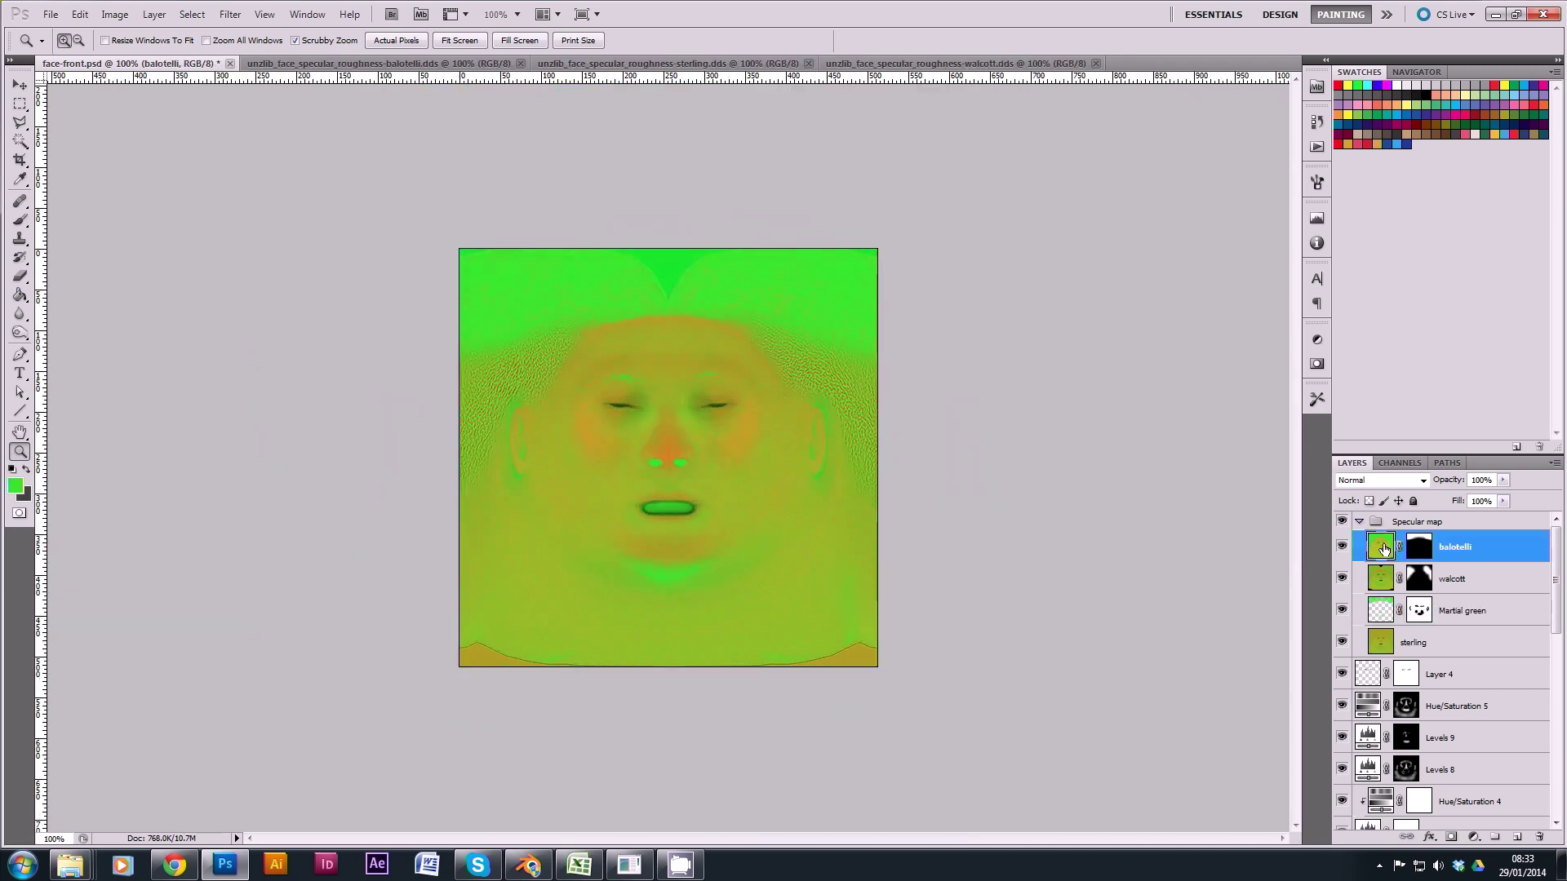
pyautogui.hotkey('ctrl', 'a')
pyautogui.hotkey('ctrl', 'n')
pyautogui.press('Return')
pyautogui.hotkey('ctrl', 'v')
pyautogui.click(154, 14)
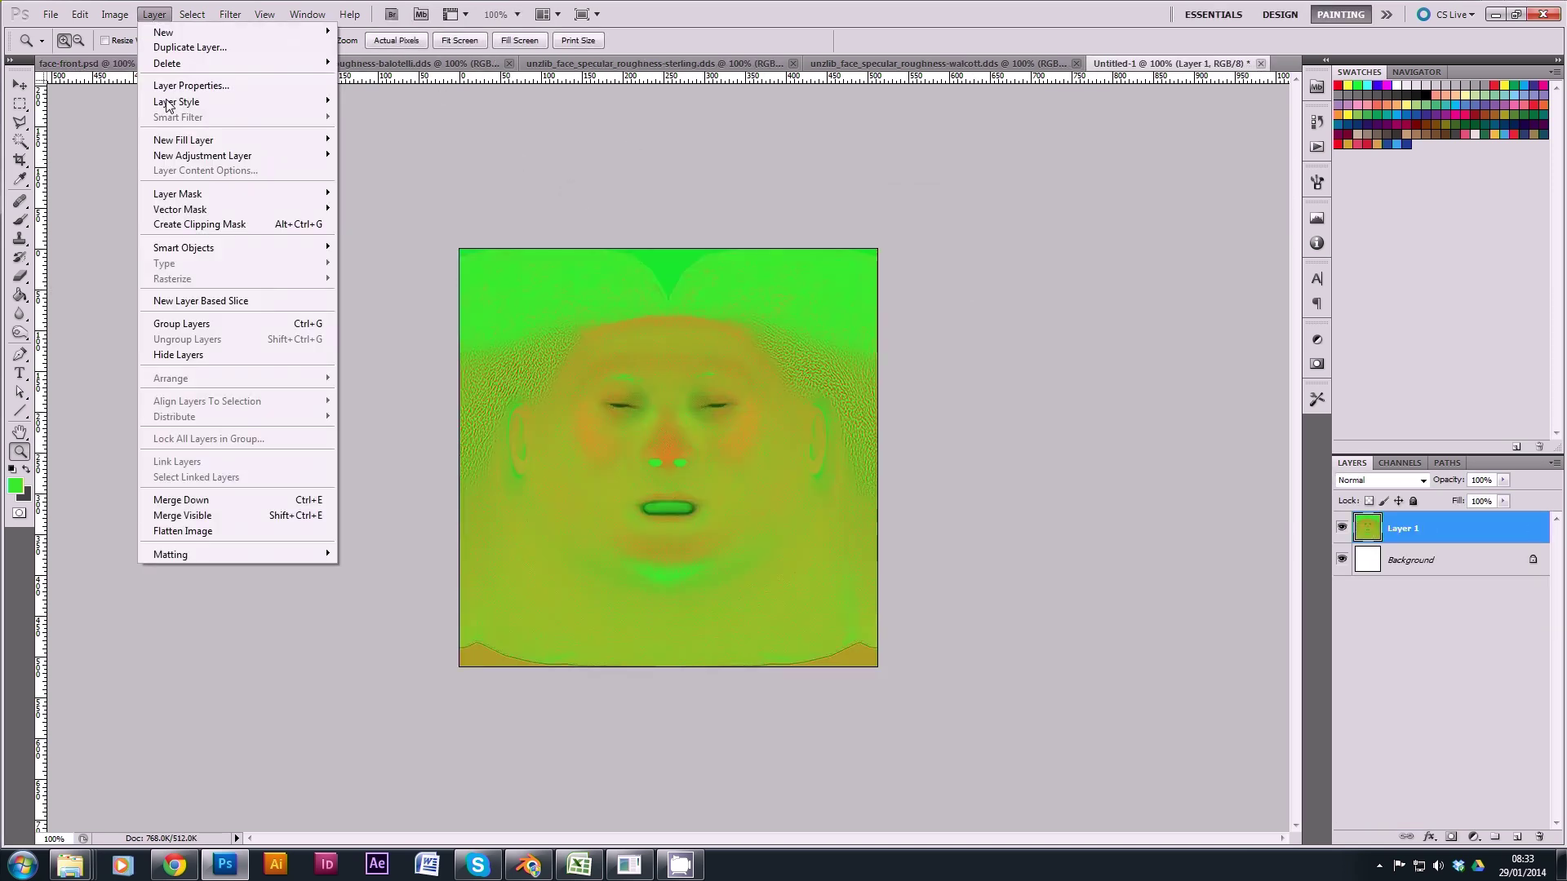
pyautogui.click(256, 532)
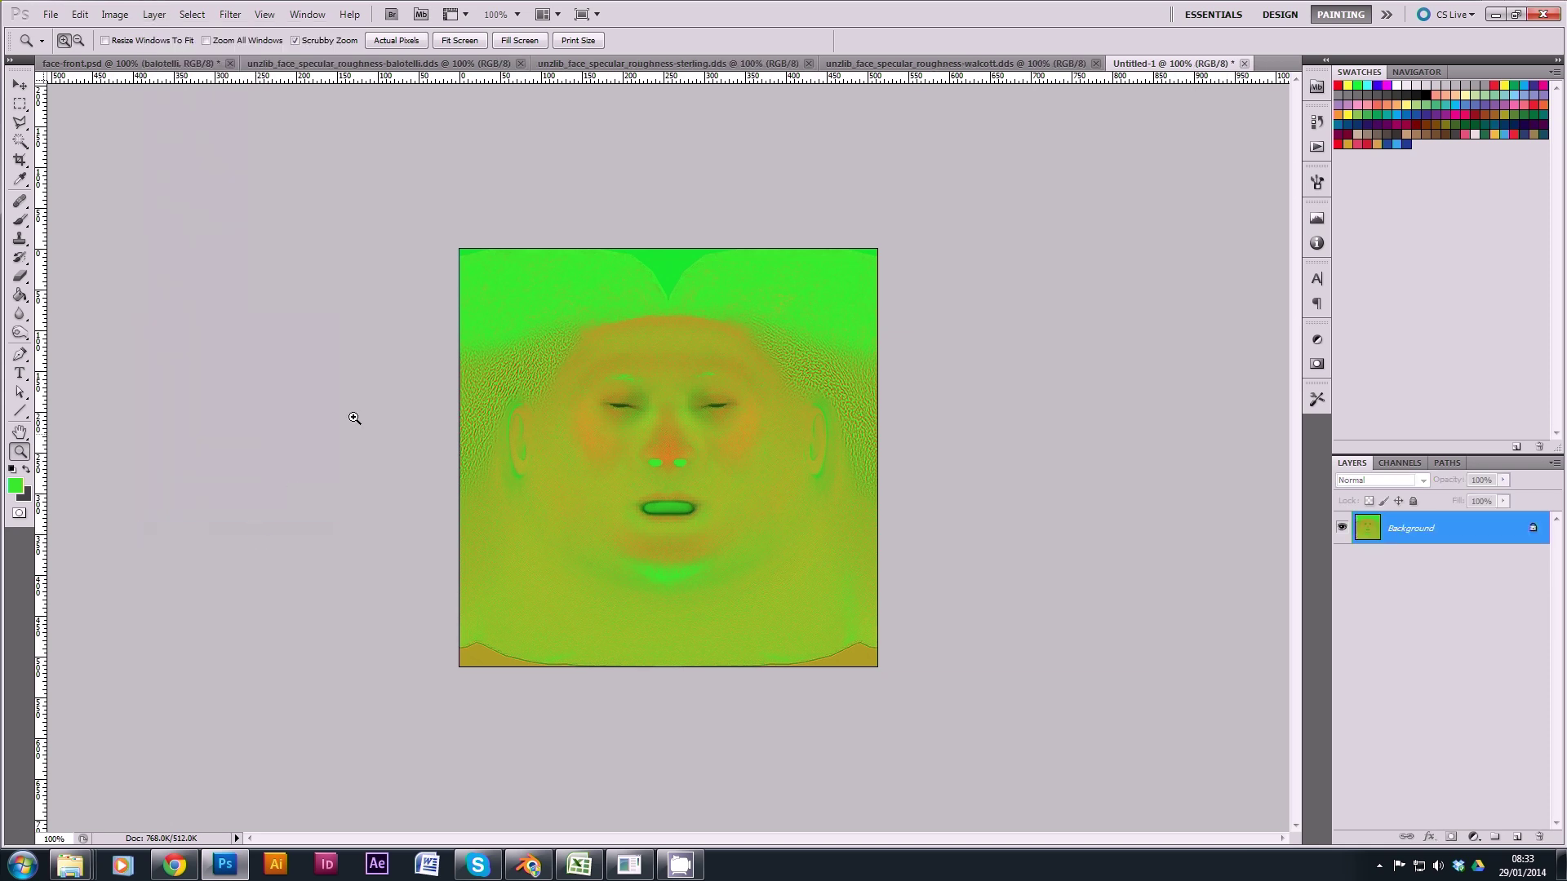
# Step: Save the texture as DDS, targeting face_specular_roughness.dds, after backing up the old file as a copy
pyautogui.hotkey('ctrl', 's')
pyautogui.click(740, 504)
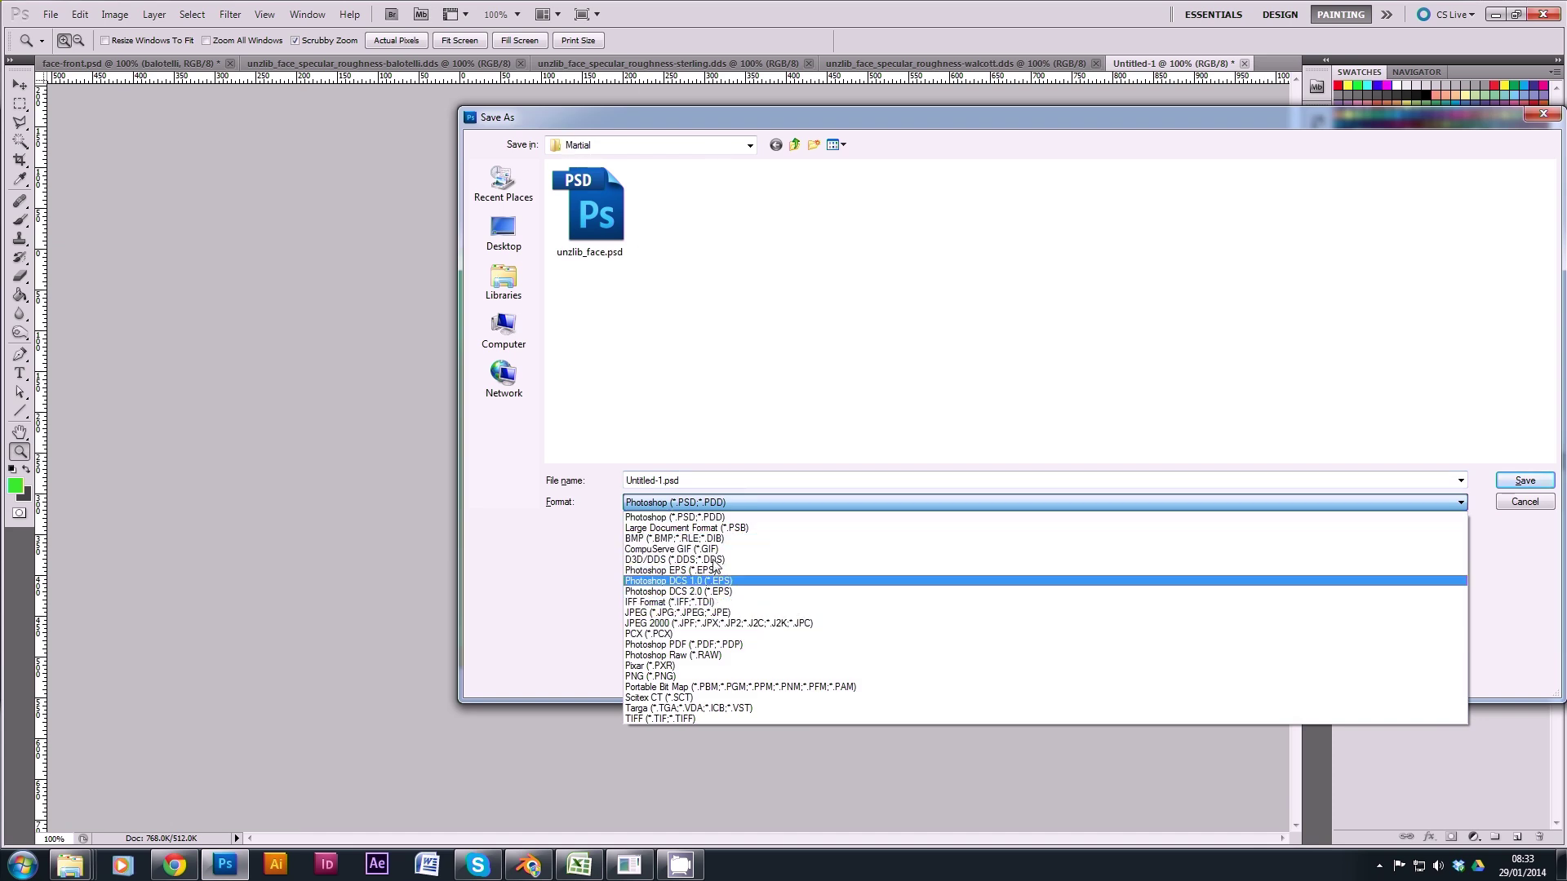
pyautogui.click(723, 560)
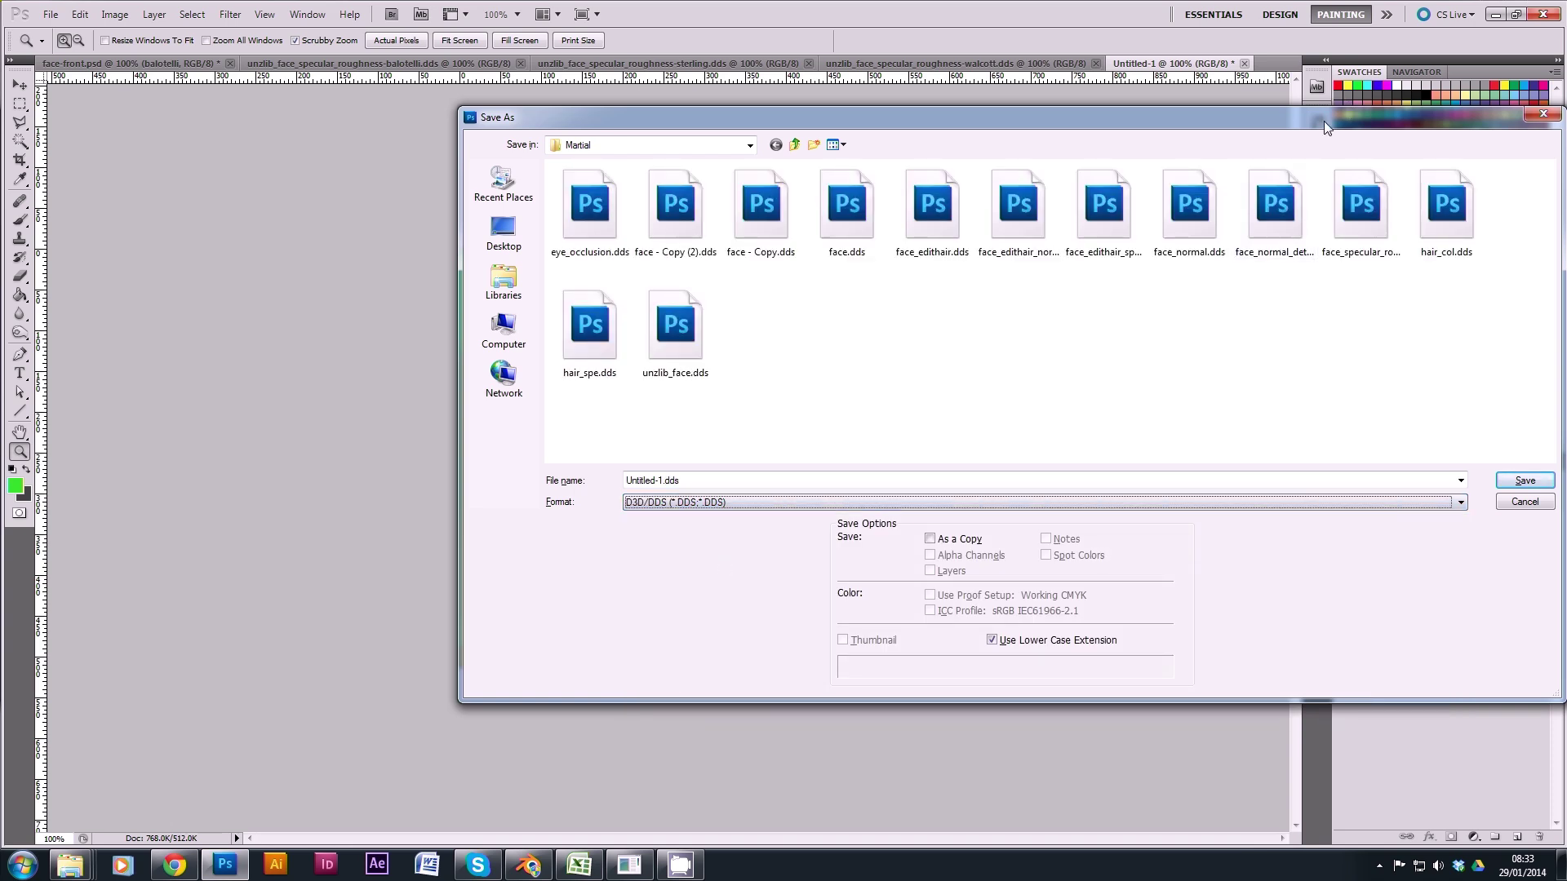
pyautogui.moveTo(1324, 121); pyautogui.dragTo(1038, 133)
pyautogui.click(1083, 224)
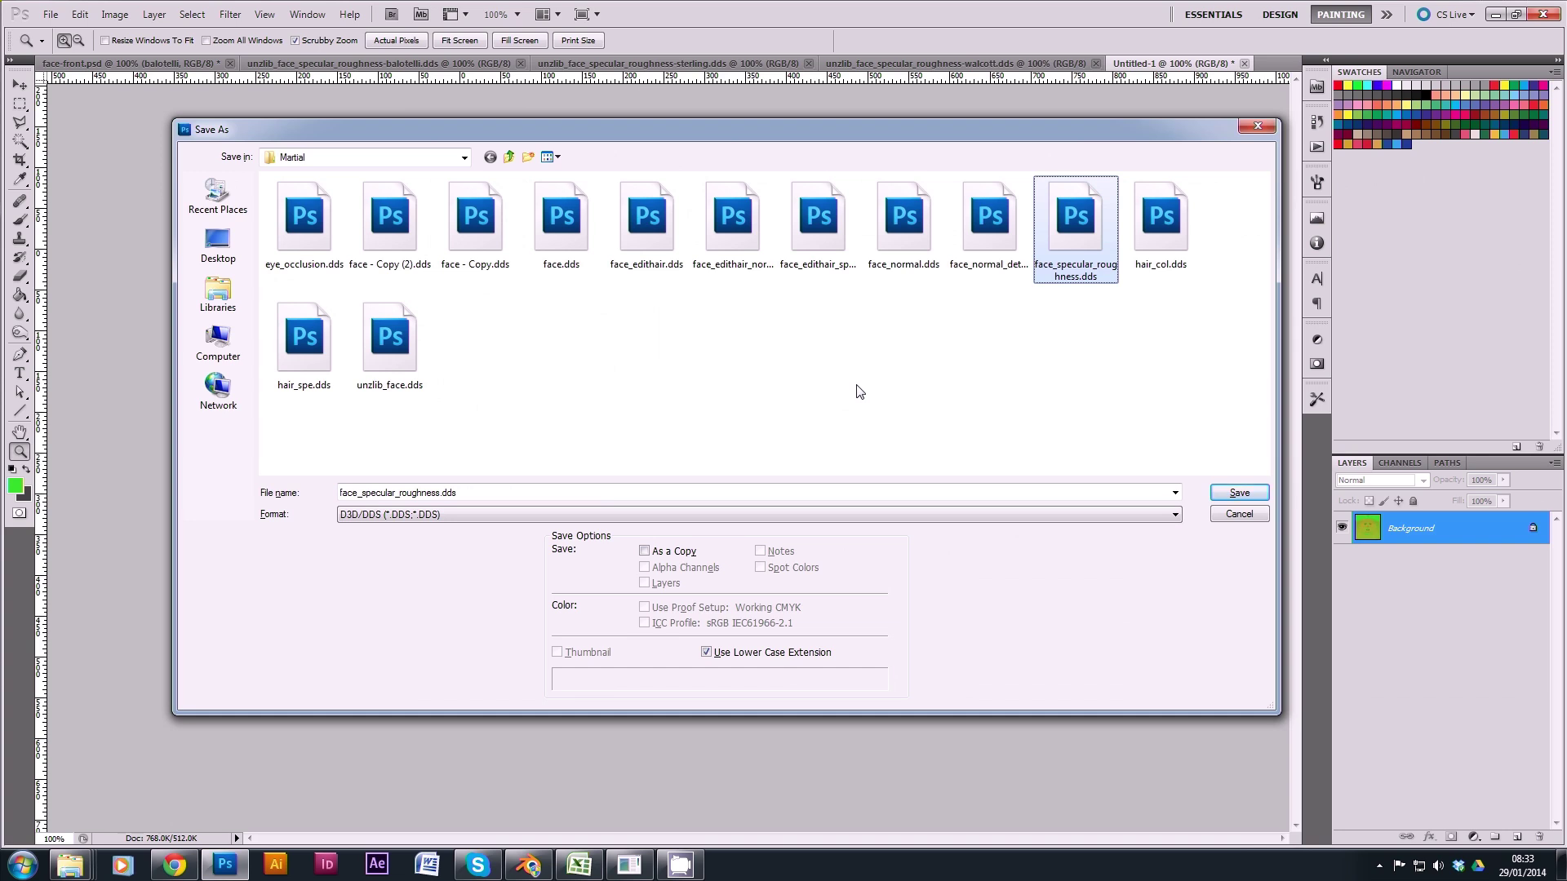
pyautogui.hotkey('ctrl', 'c')
pyautogui.hotkey('ctrl', 'v')
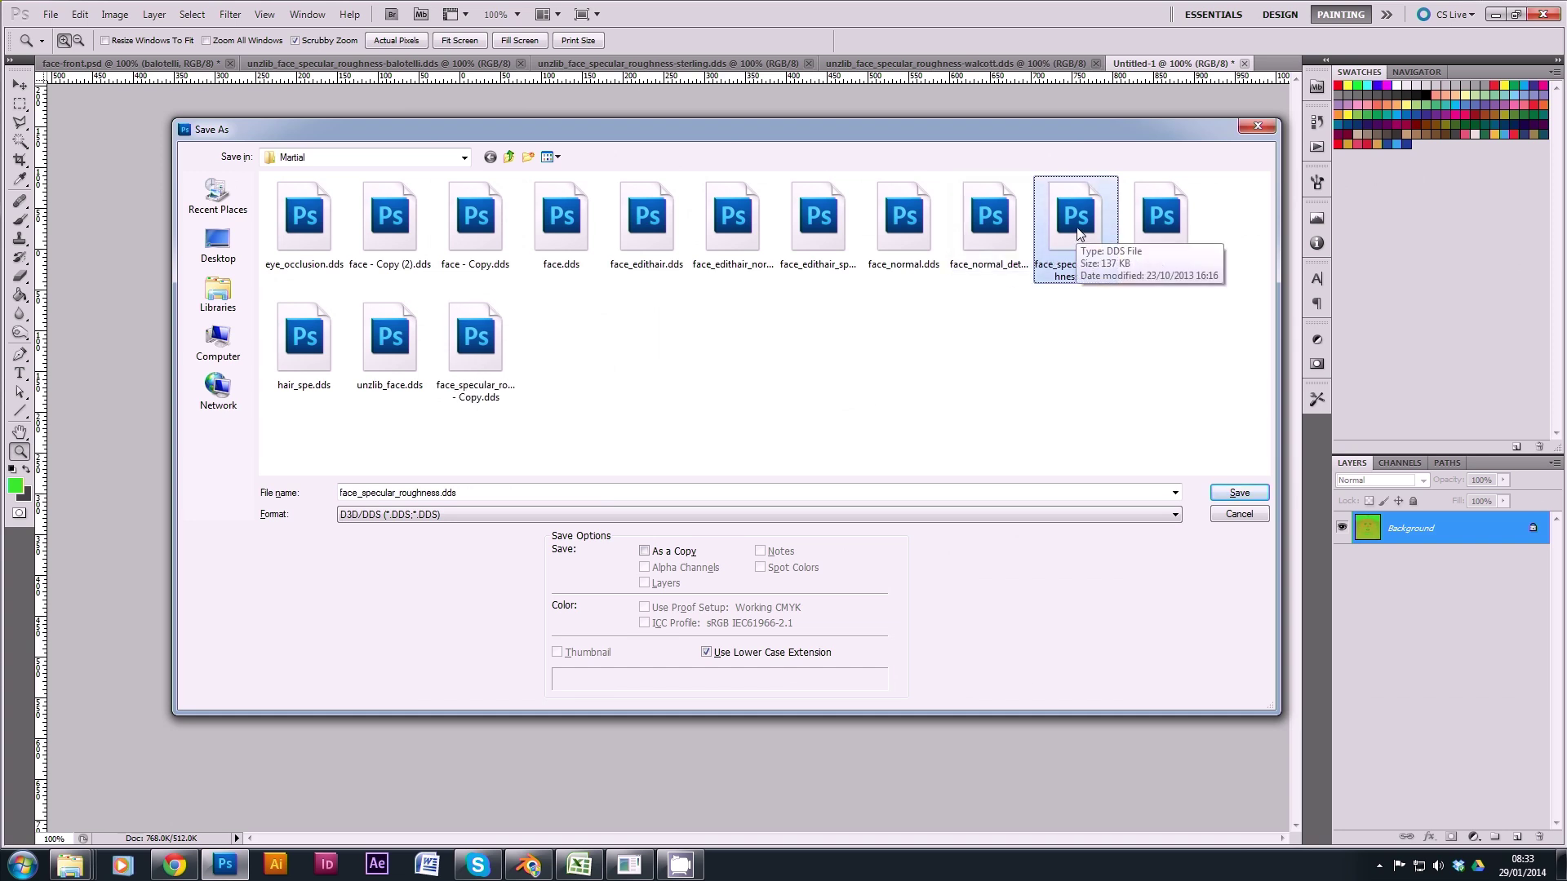
# Step: Overwrite face_specular_roughness.dds and export it with DXT5 compression
pyautogui.press('Return')
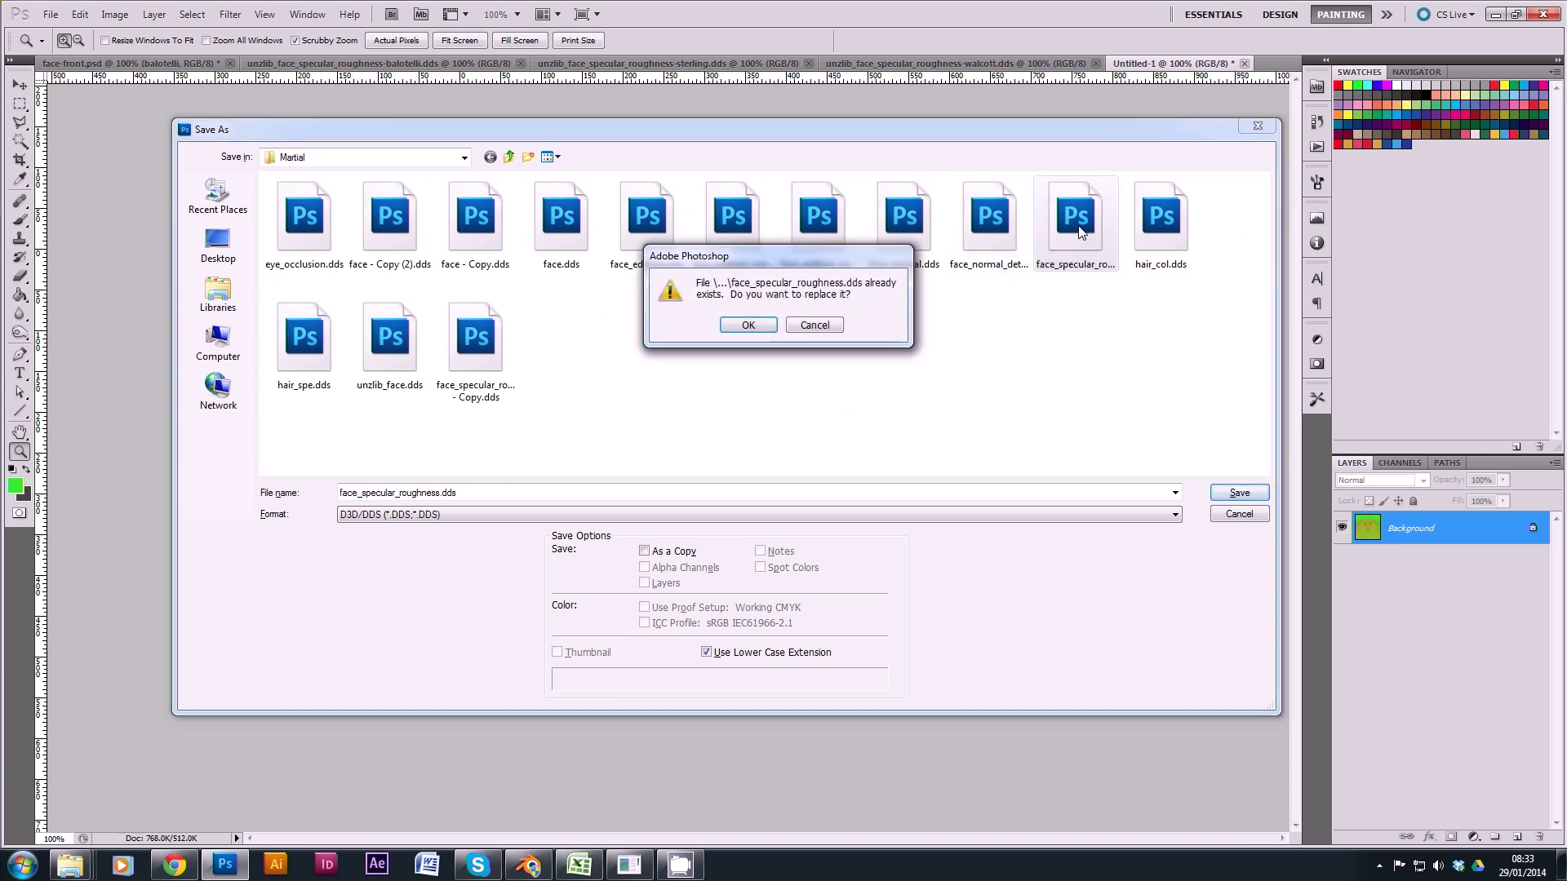
pyautogui.click(750, 326)
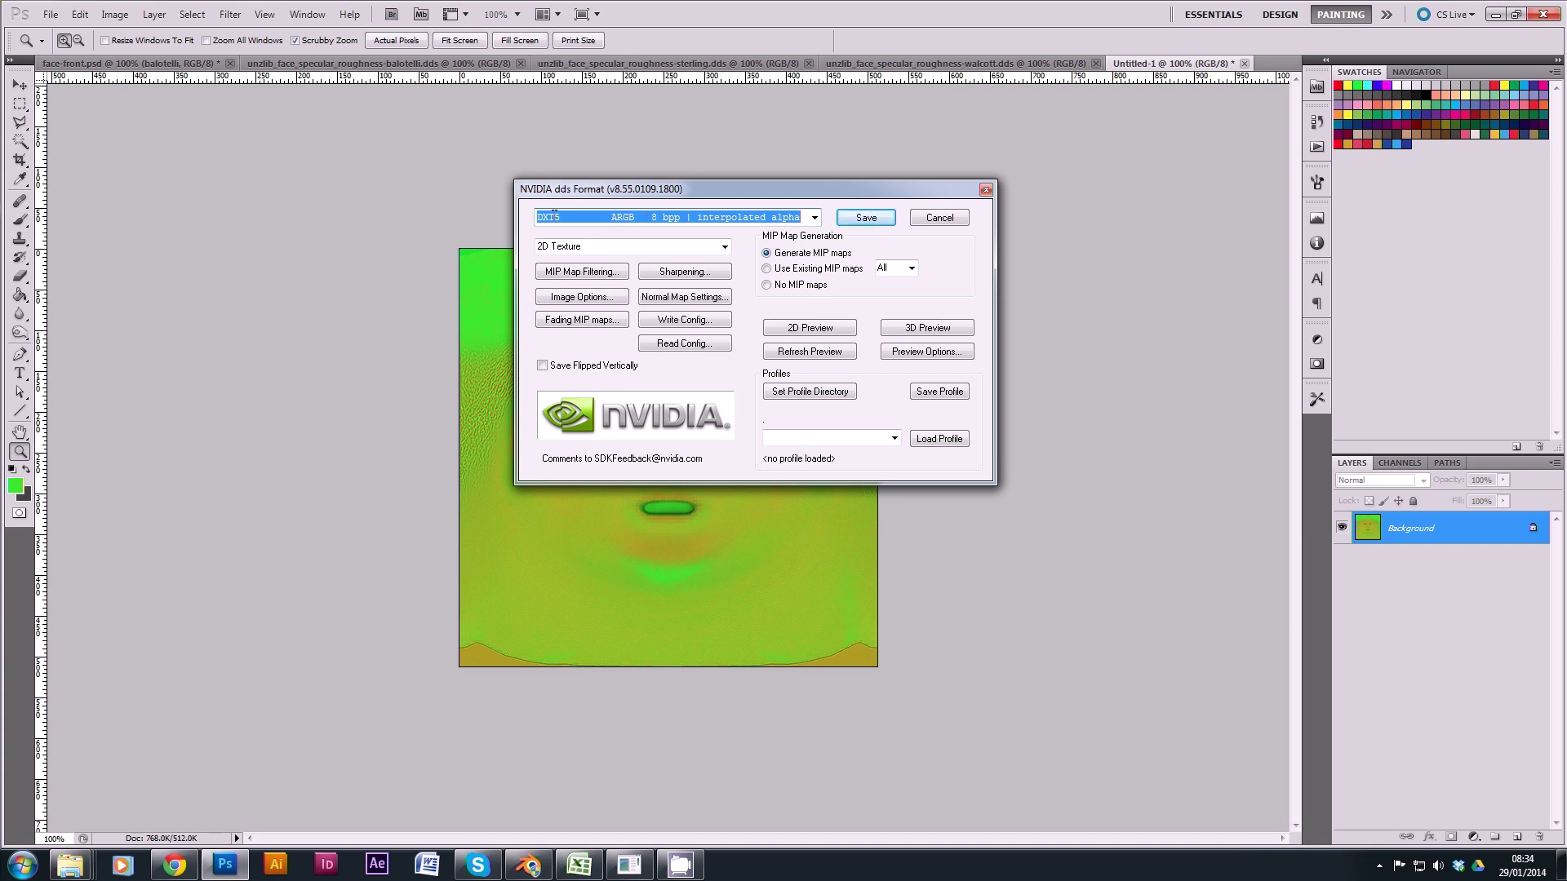
pyautogui.moveTo(704, 201); pyautogui.dragTo(664, 224)
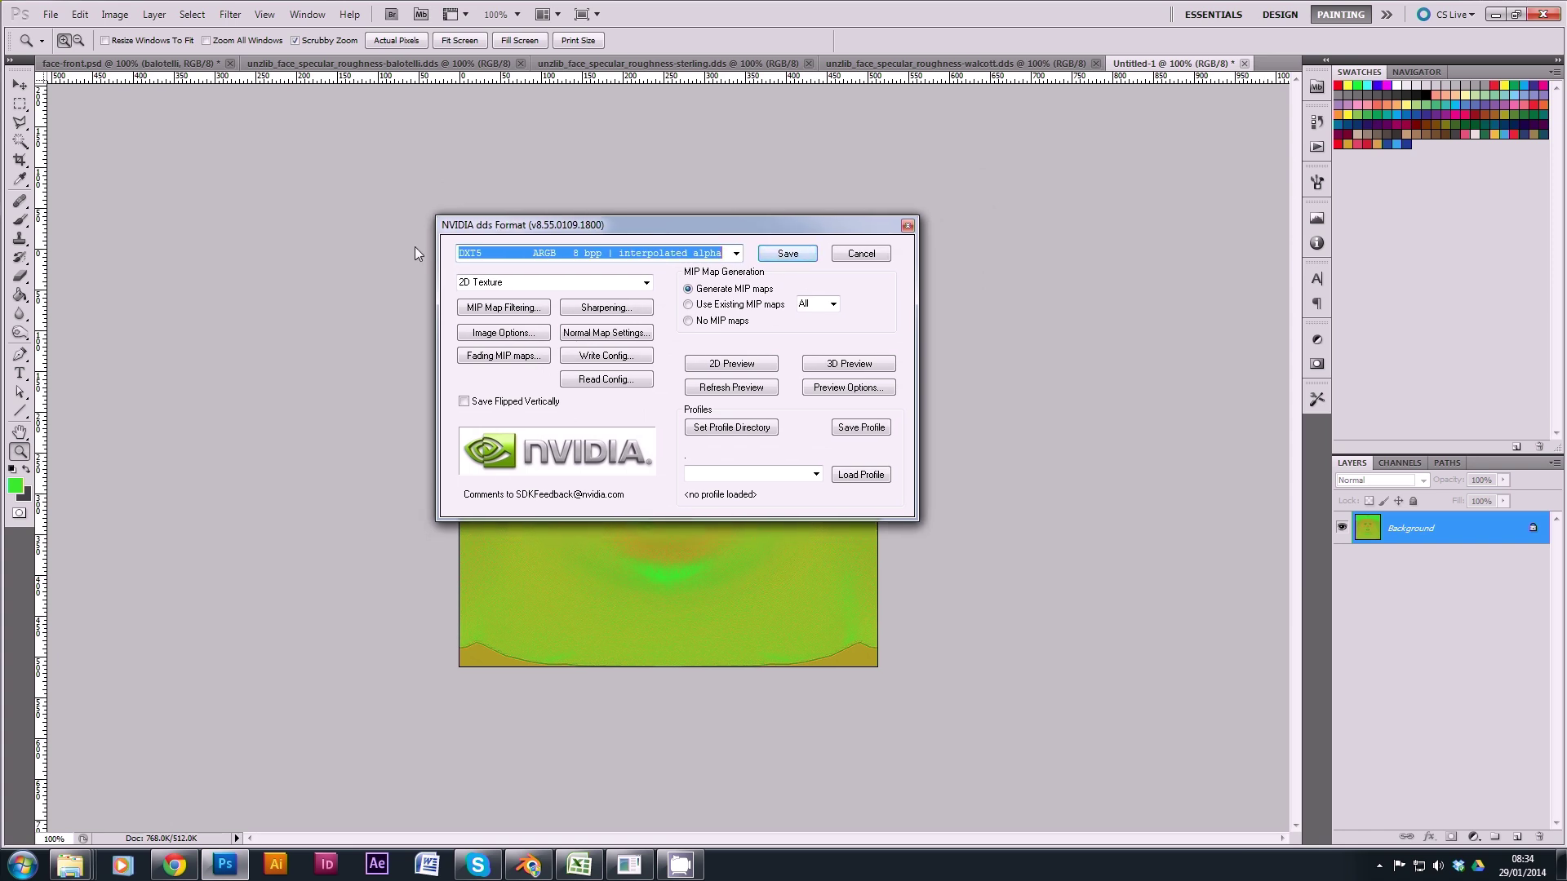
pyautogui.click(789, 254)
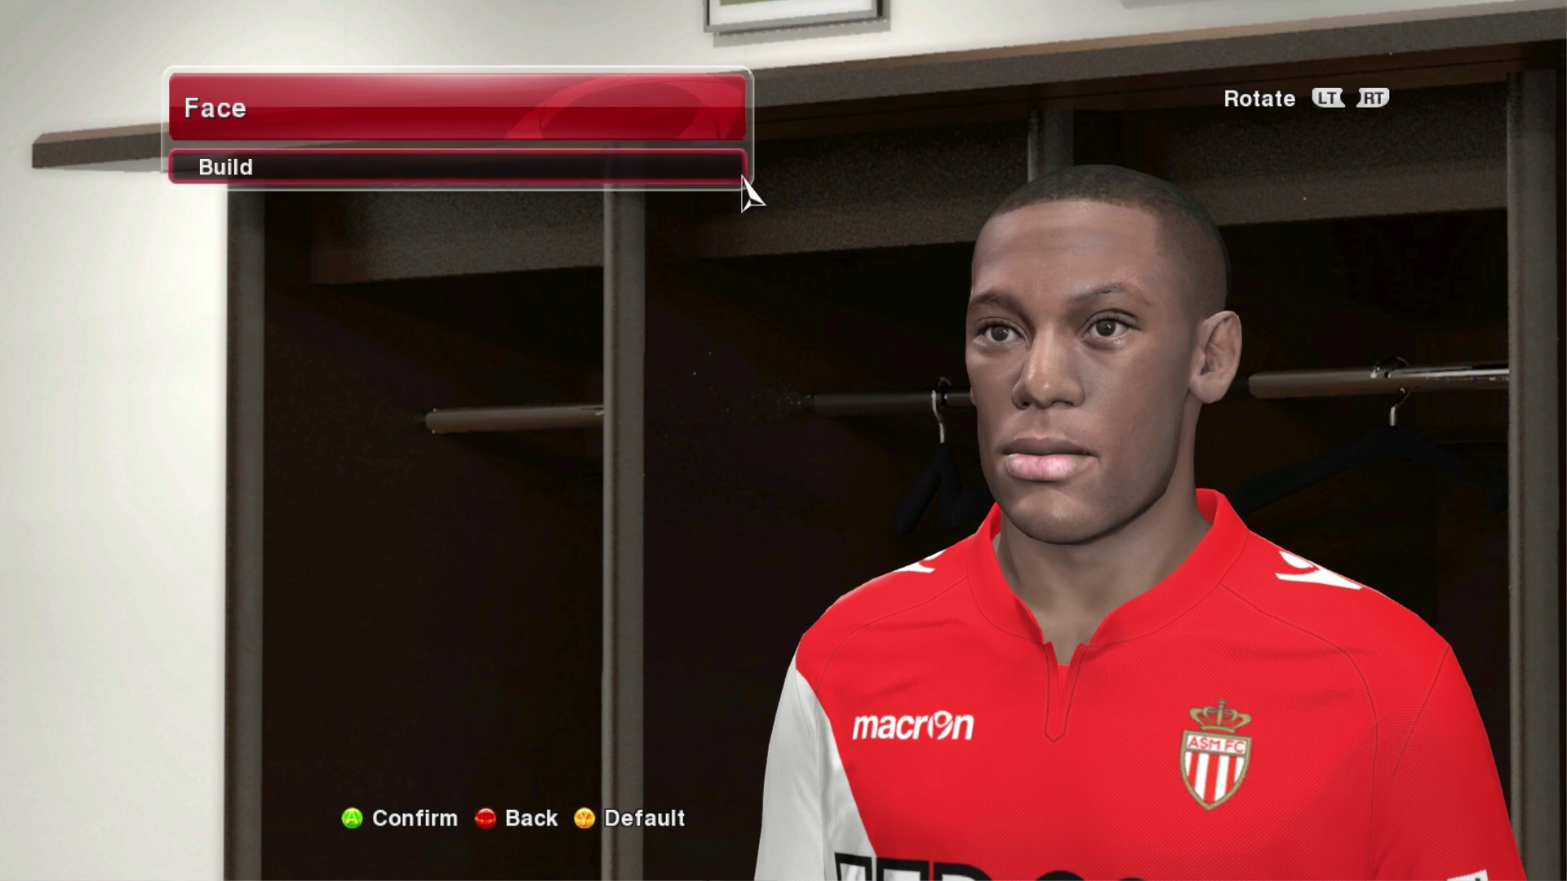
# Step: Rotate the player on the Face Build screen to view his face in profile and from behind
pyautogui.press('e')
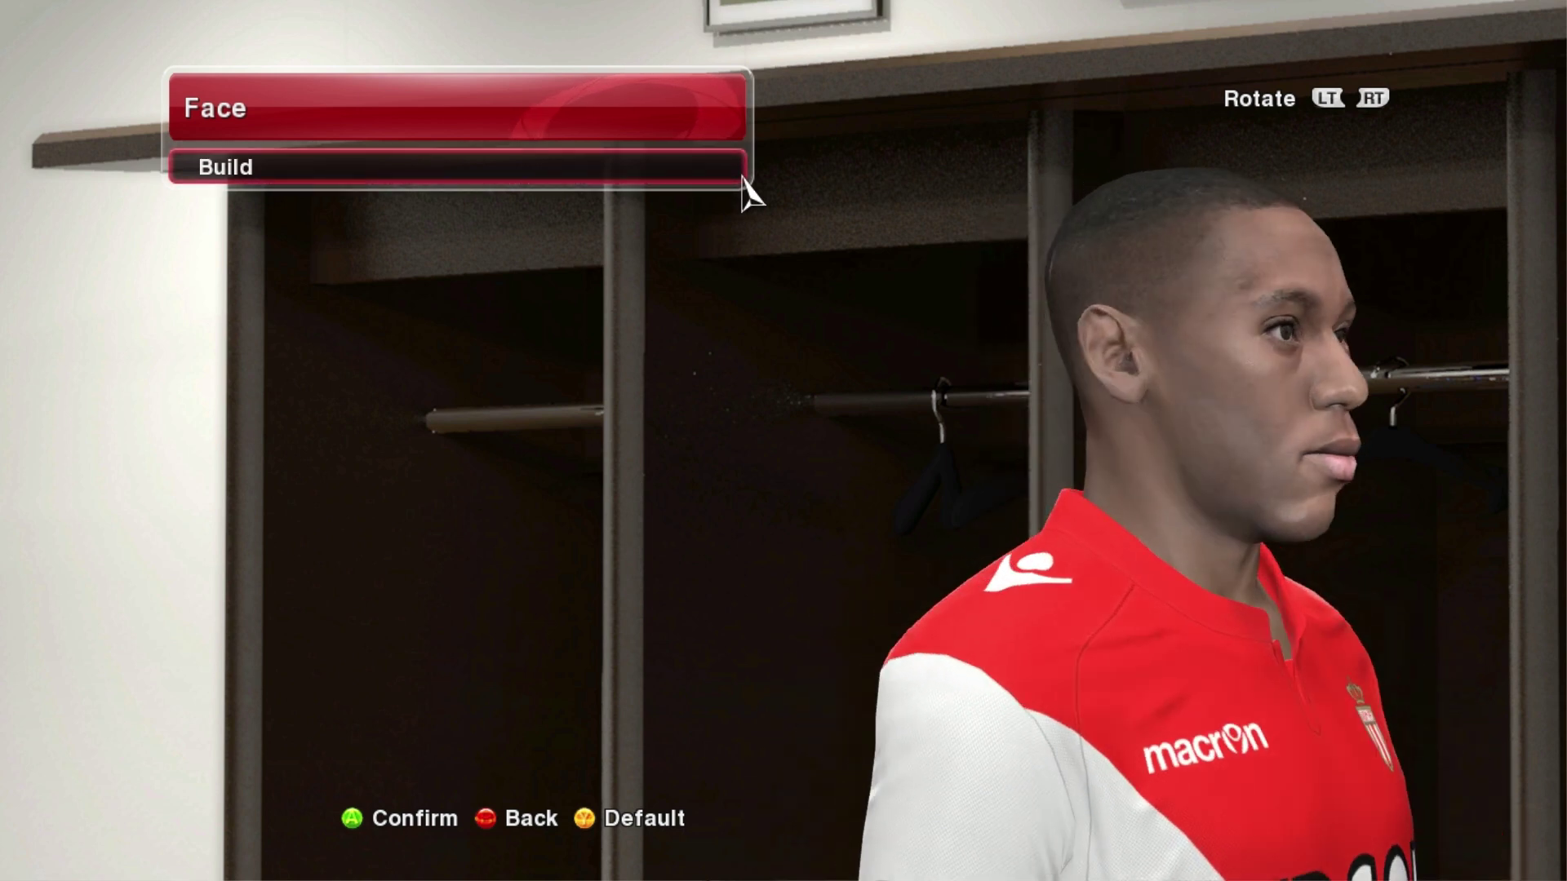
pyautogui.press('e')
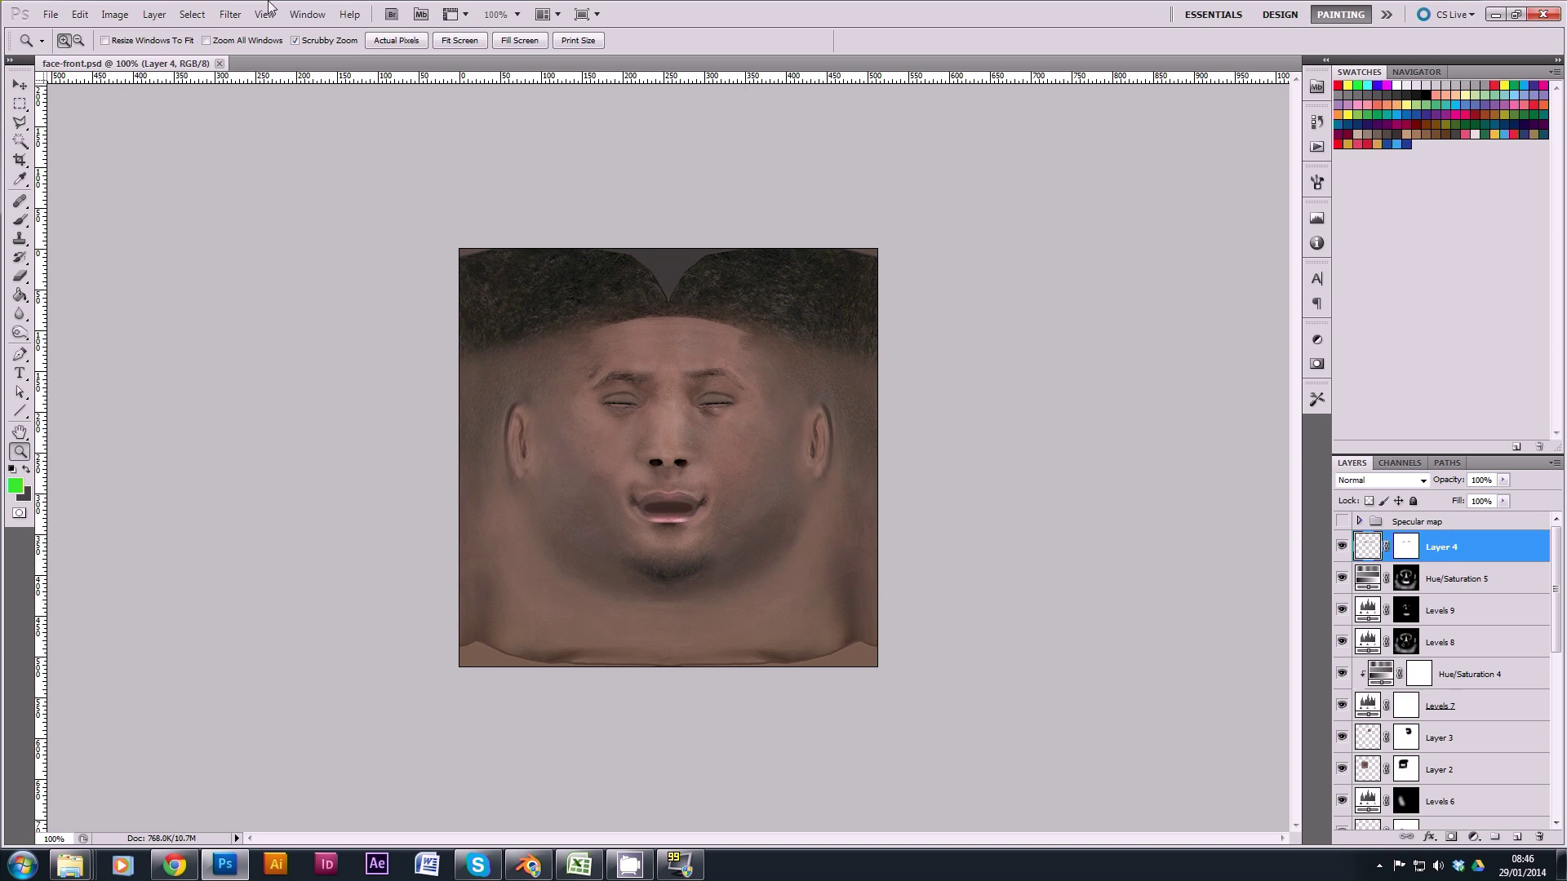
# Step: Flatten face-front.psd, discarding hidden layers, then duplicate the Background layer
pyautogui.click(157, 16)
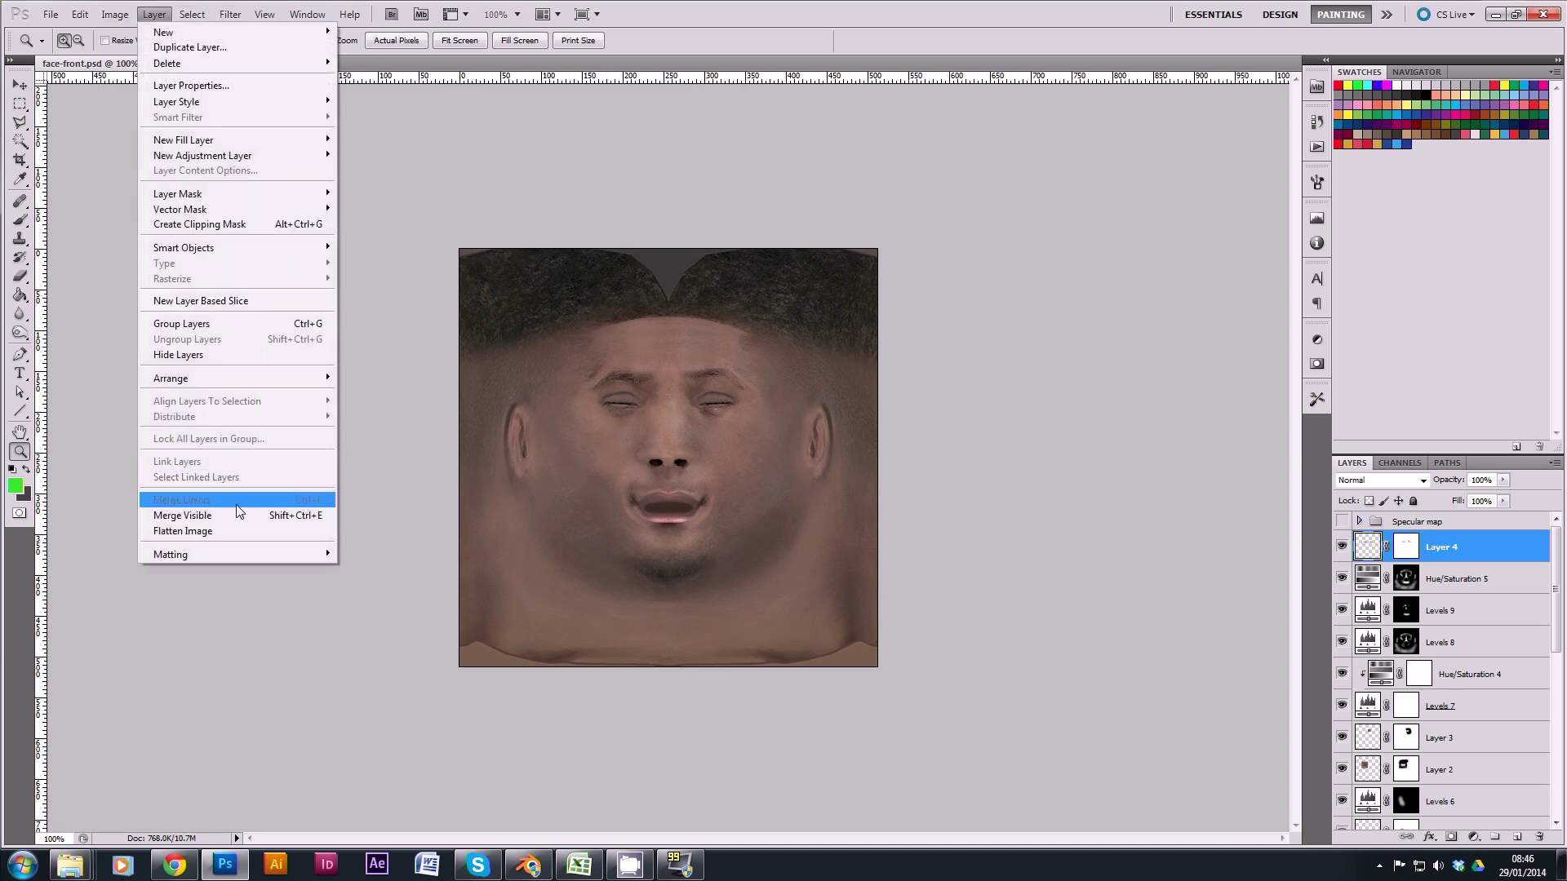
pyautogui.click(228, 531)
pyautogui.click(752, 326)
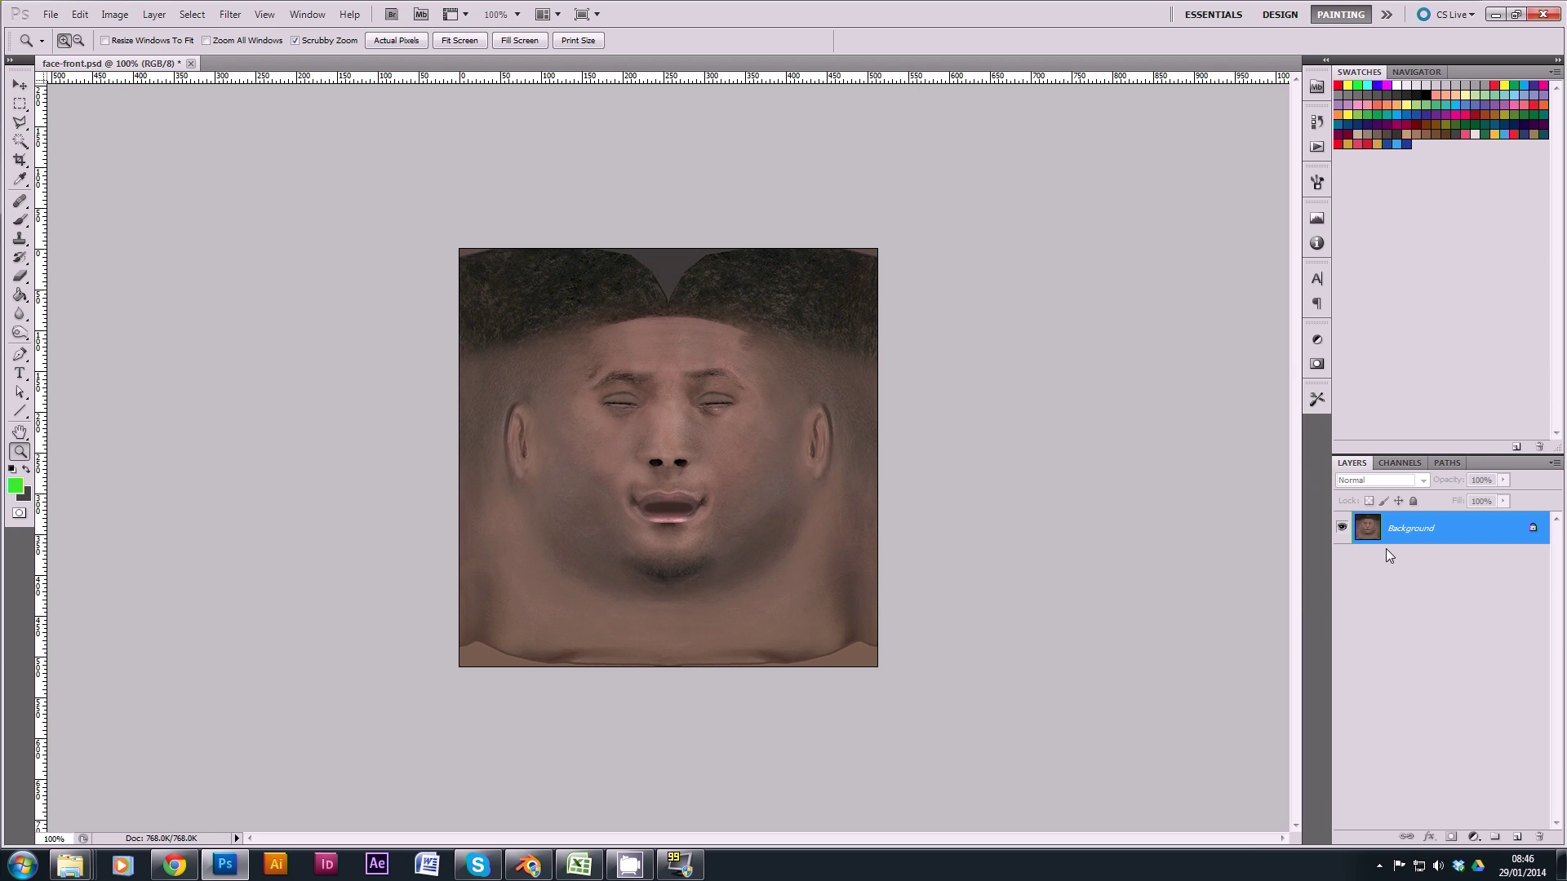
pyautogui.moveTo(1408, 531); pyautogui.dragTo(1517, 836)
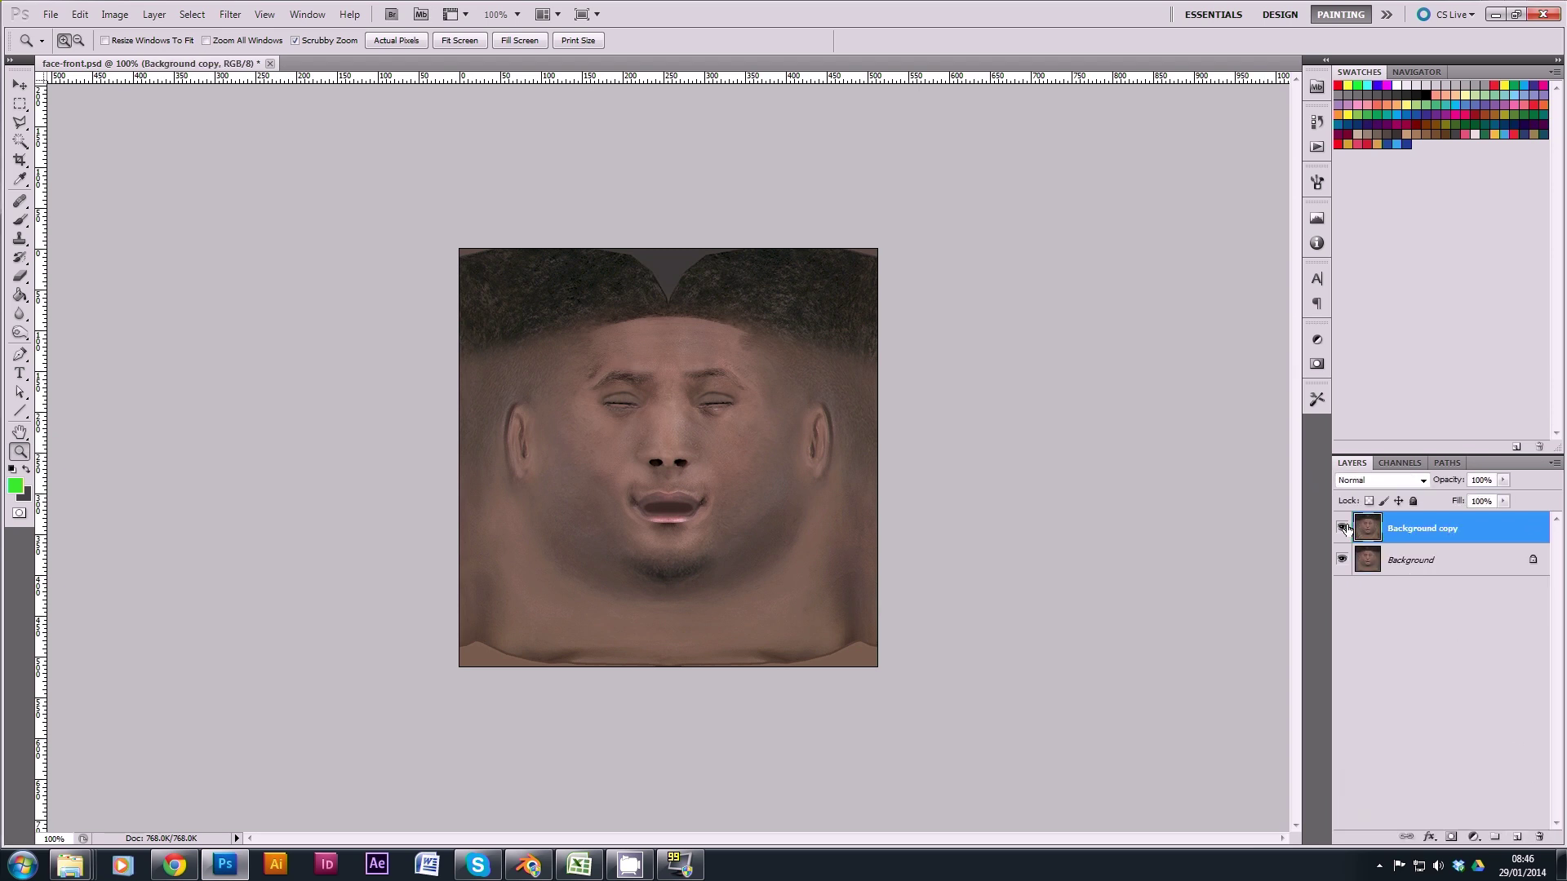
# Step: Hide Background copy and apply the NVIDIA NormalMapFilter to the Background layer
pyautogui.click(1342, 528)
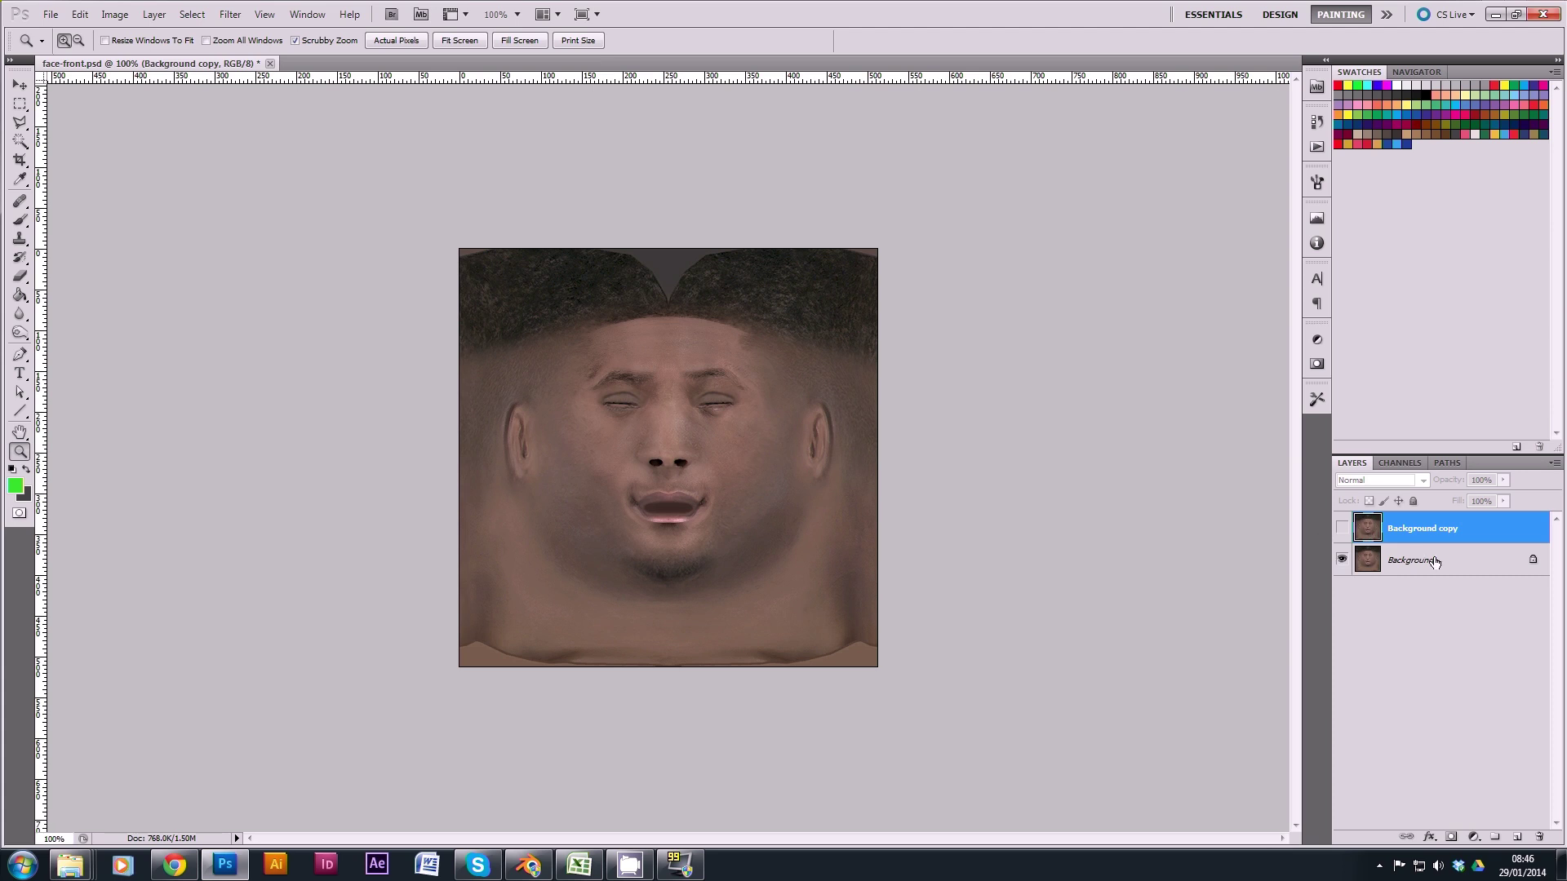
pyautogui.click(1435, 562)
pyautogui.click(233, 16)
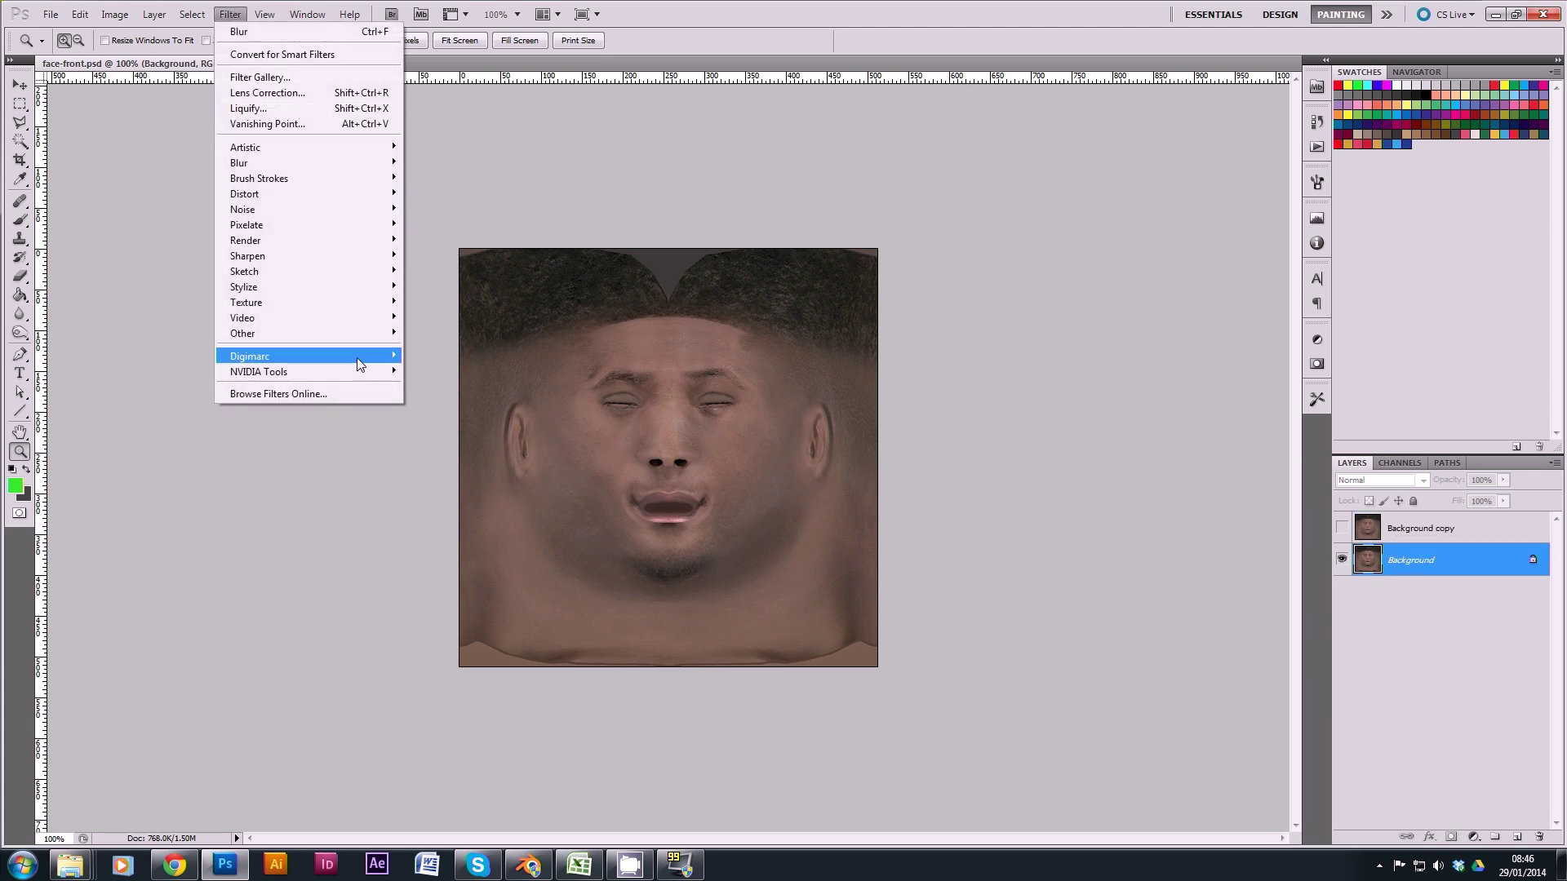
pyautogui.moveTo(354, 372)
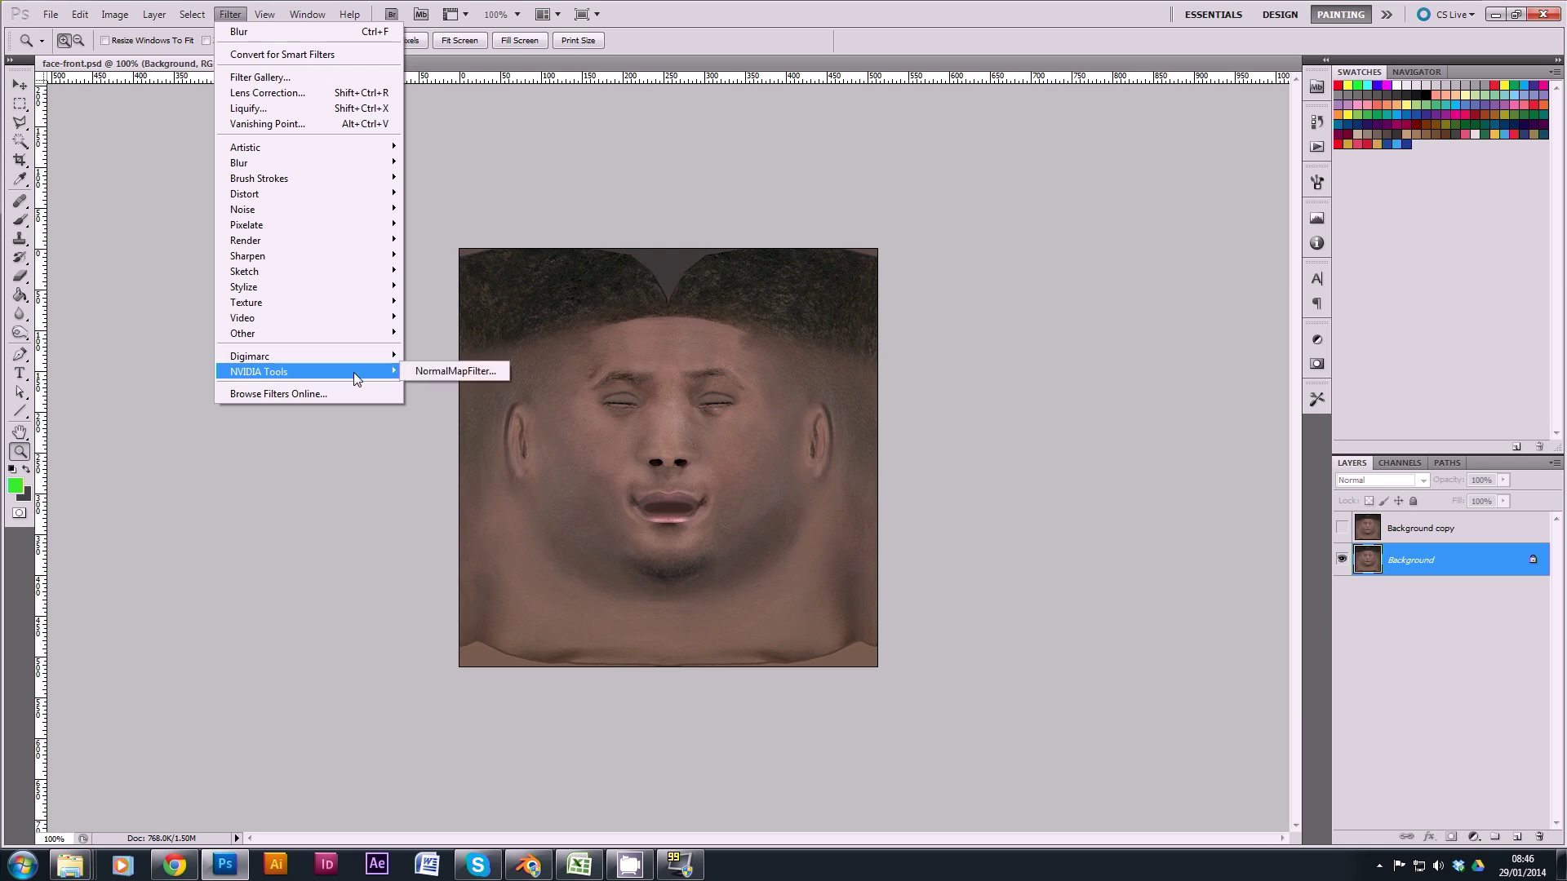
pyautogui.click(486, 375)
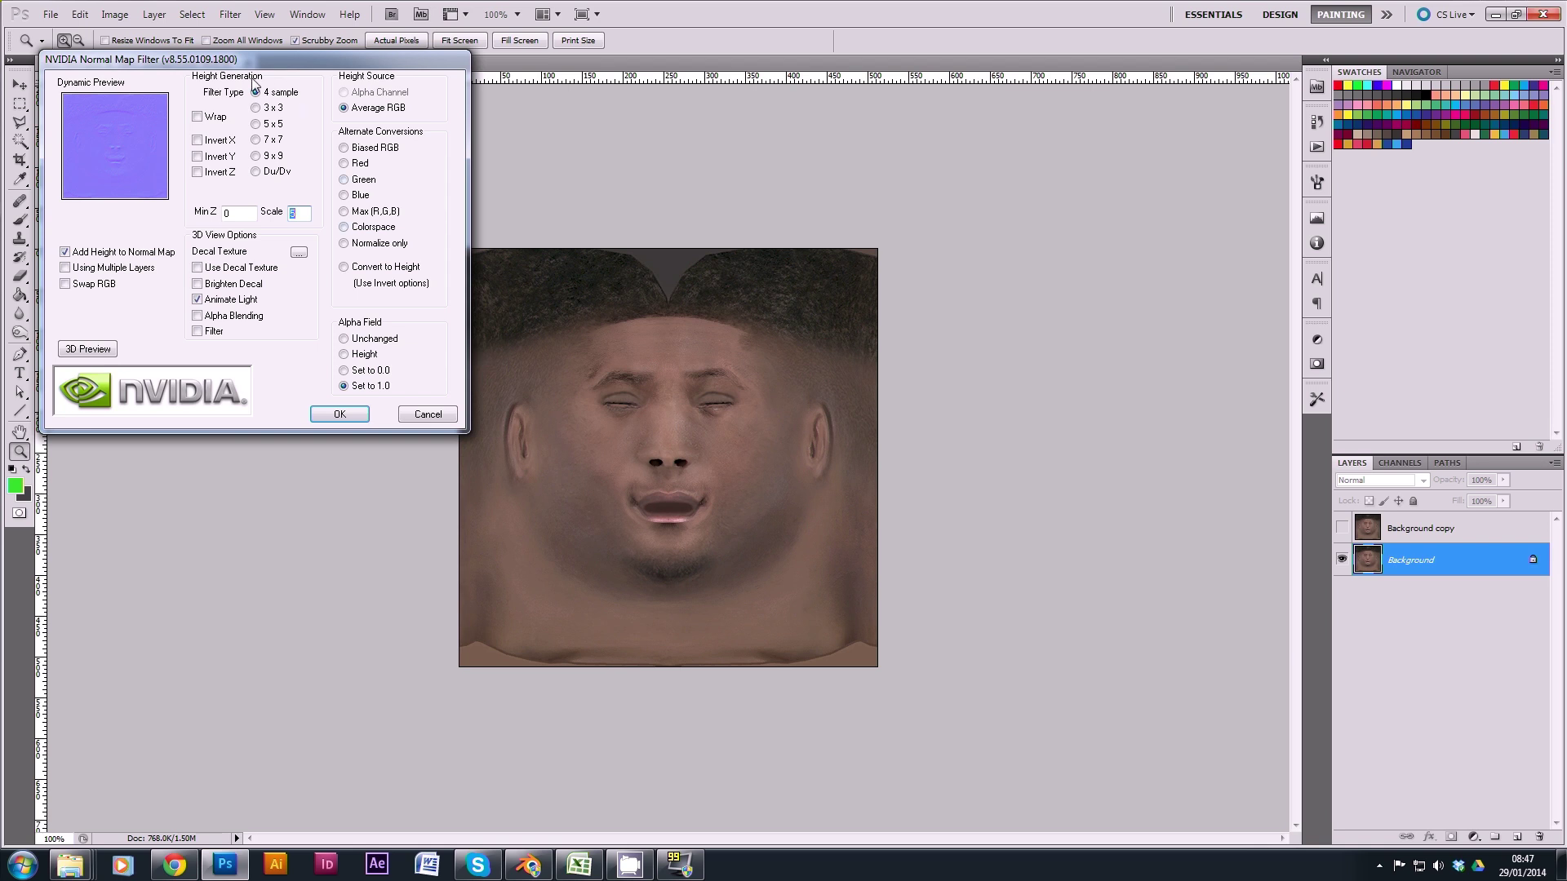
pyautogui.moveTo(243, 71); pyautogui.dragTo(300, 132)
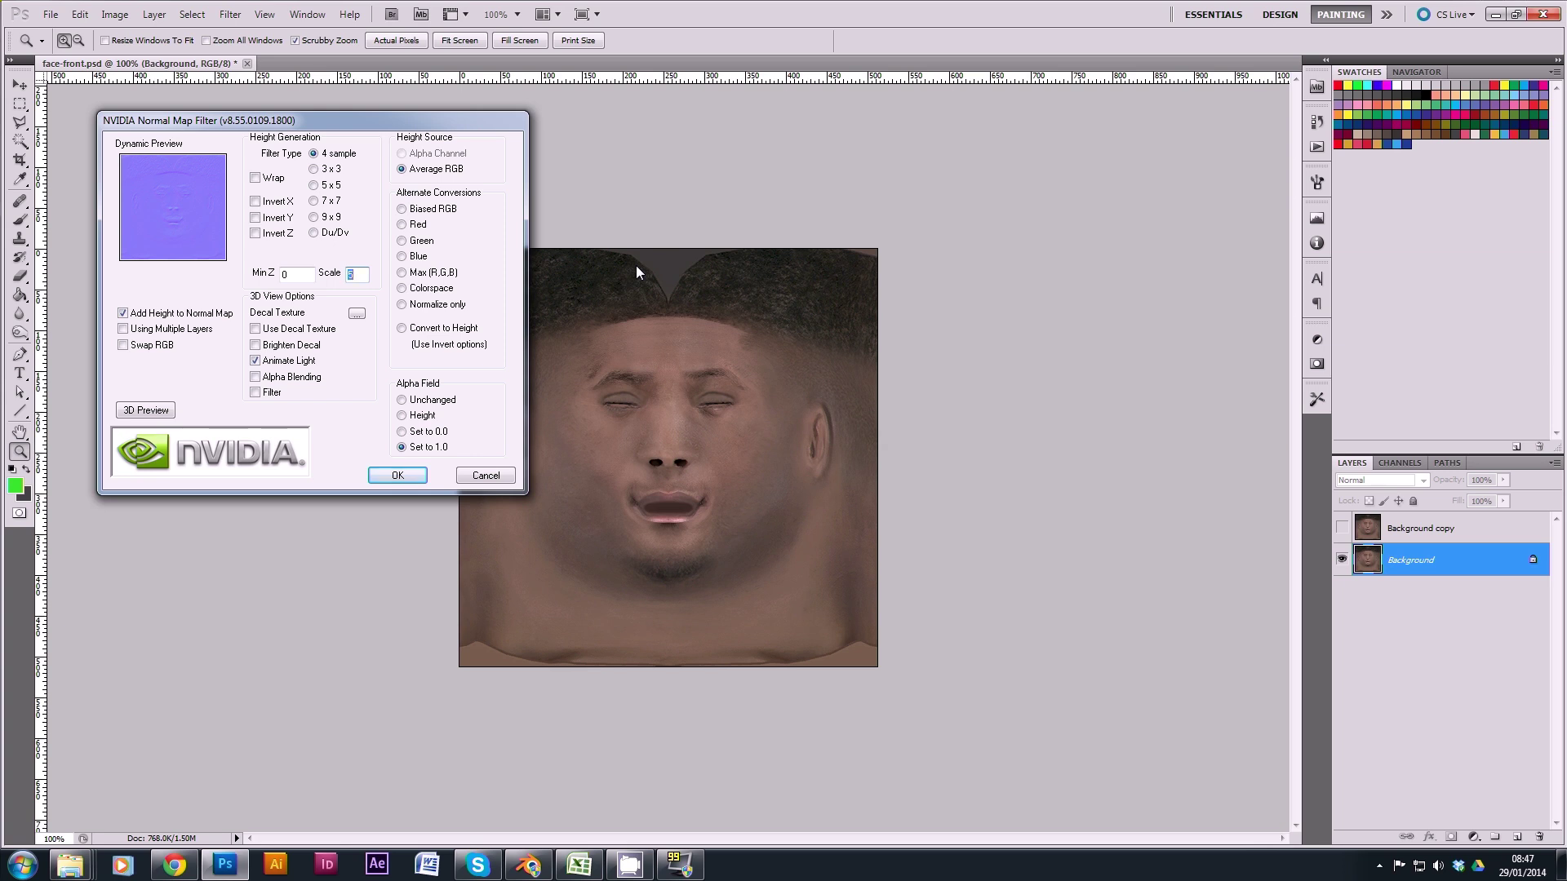
pyautogui.press('Return')
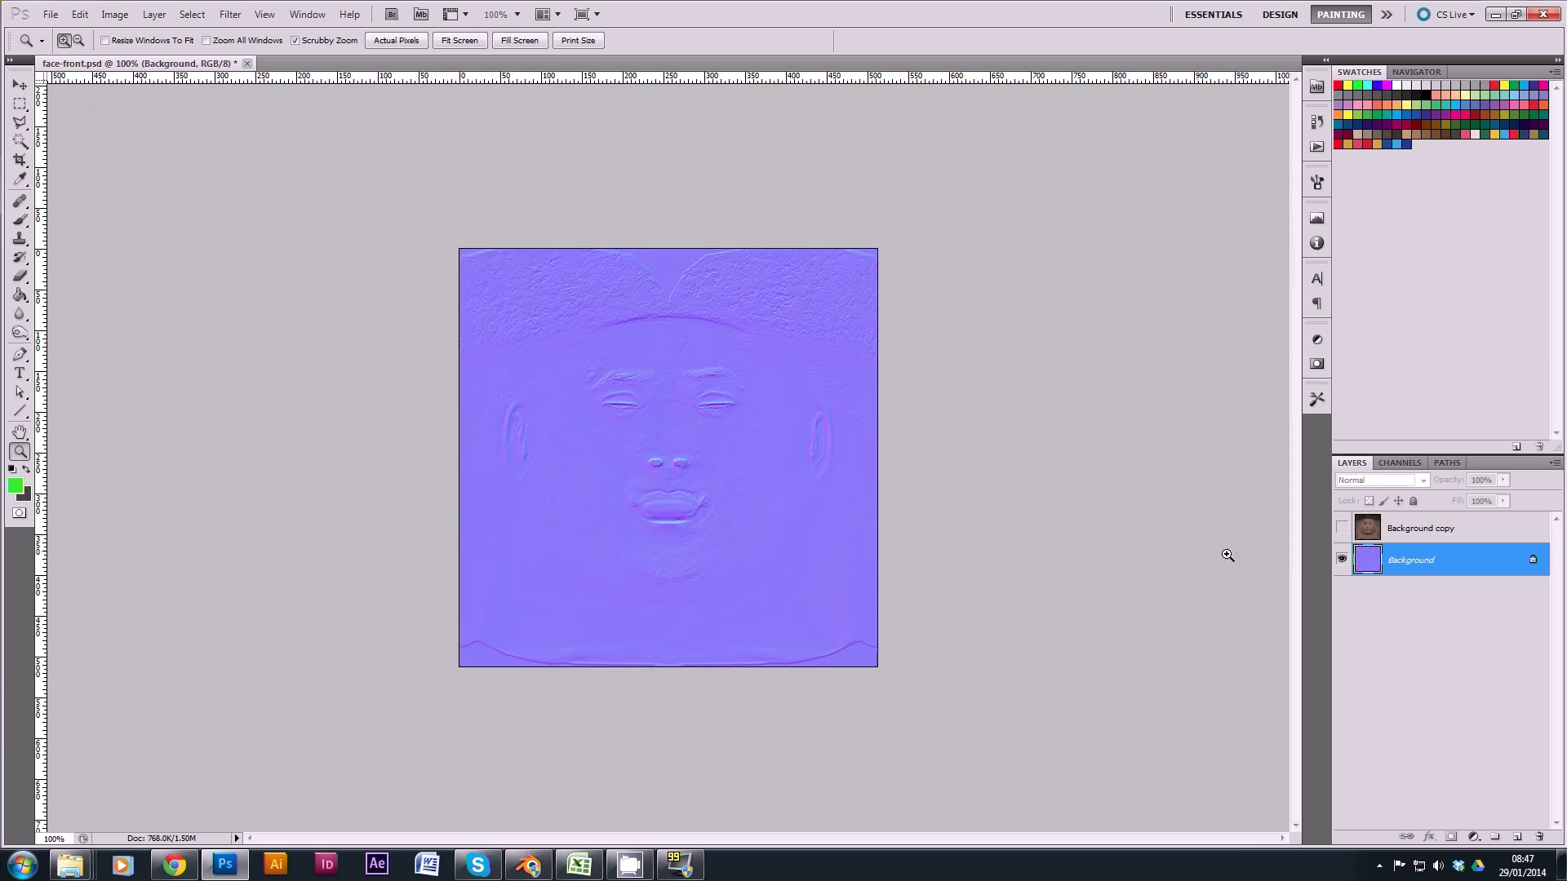
# Step: Show Background copy and turn it into a normal map with Invert Y at scale 5
pyautogui.click(1341, 528)
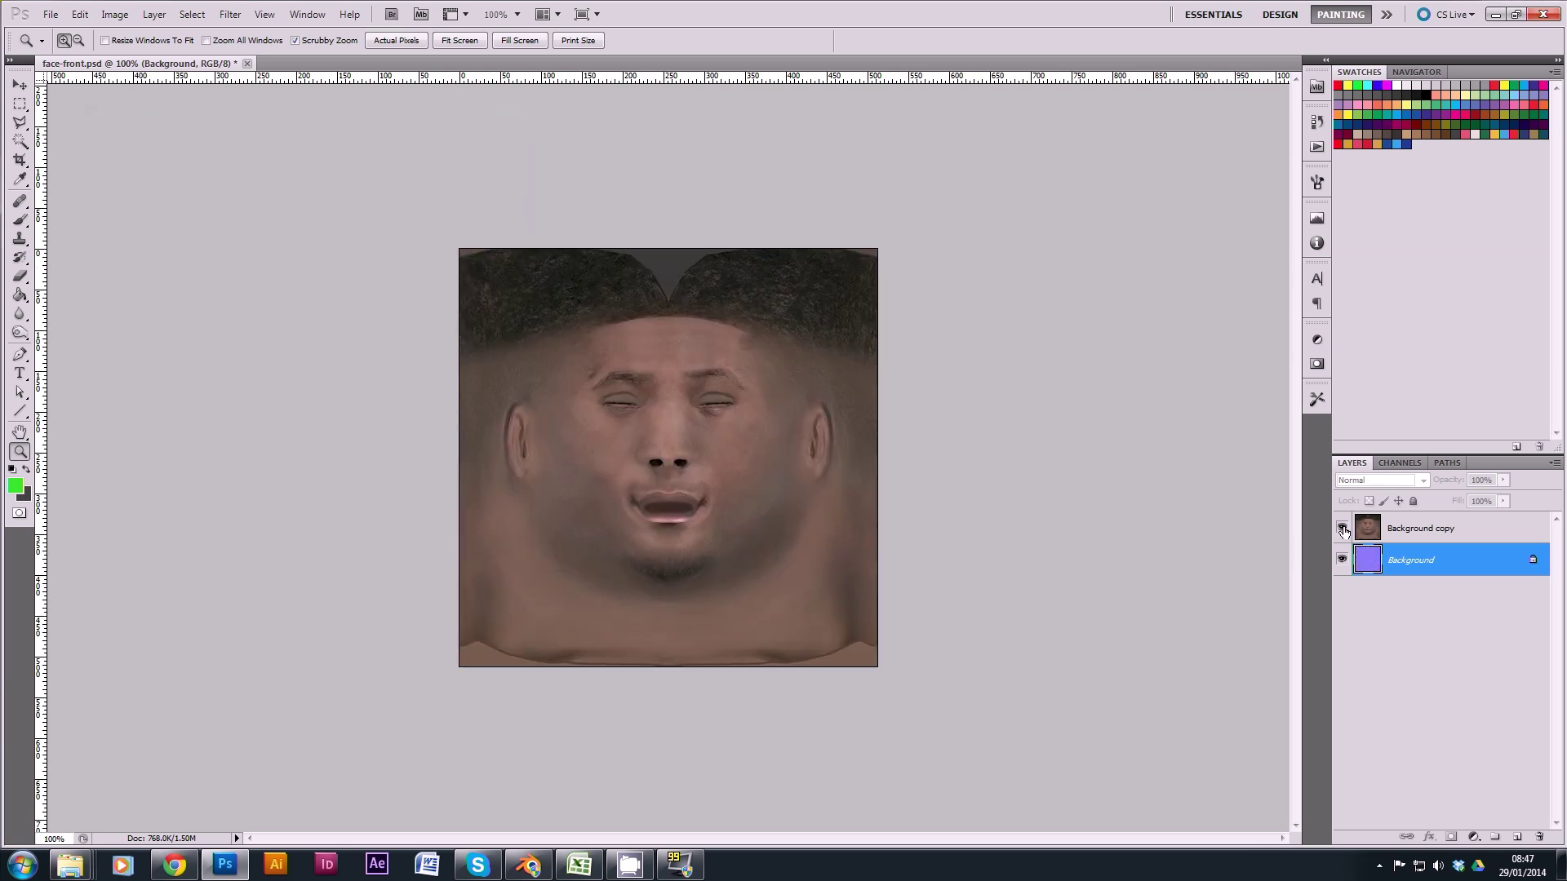
pyautogui.click(1422, 530)
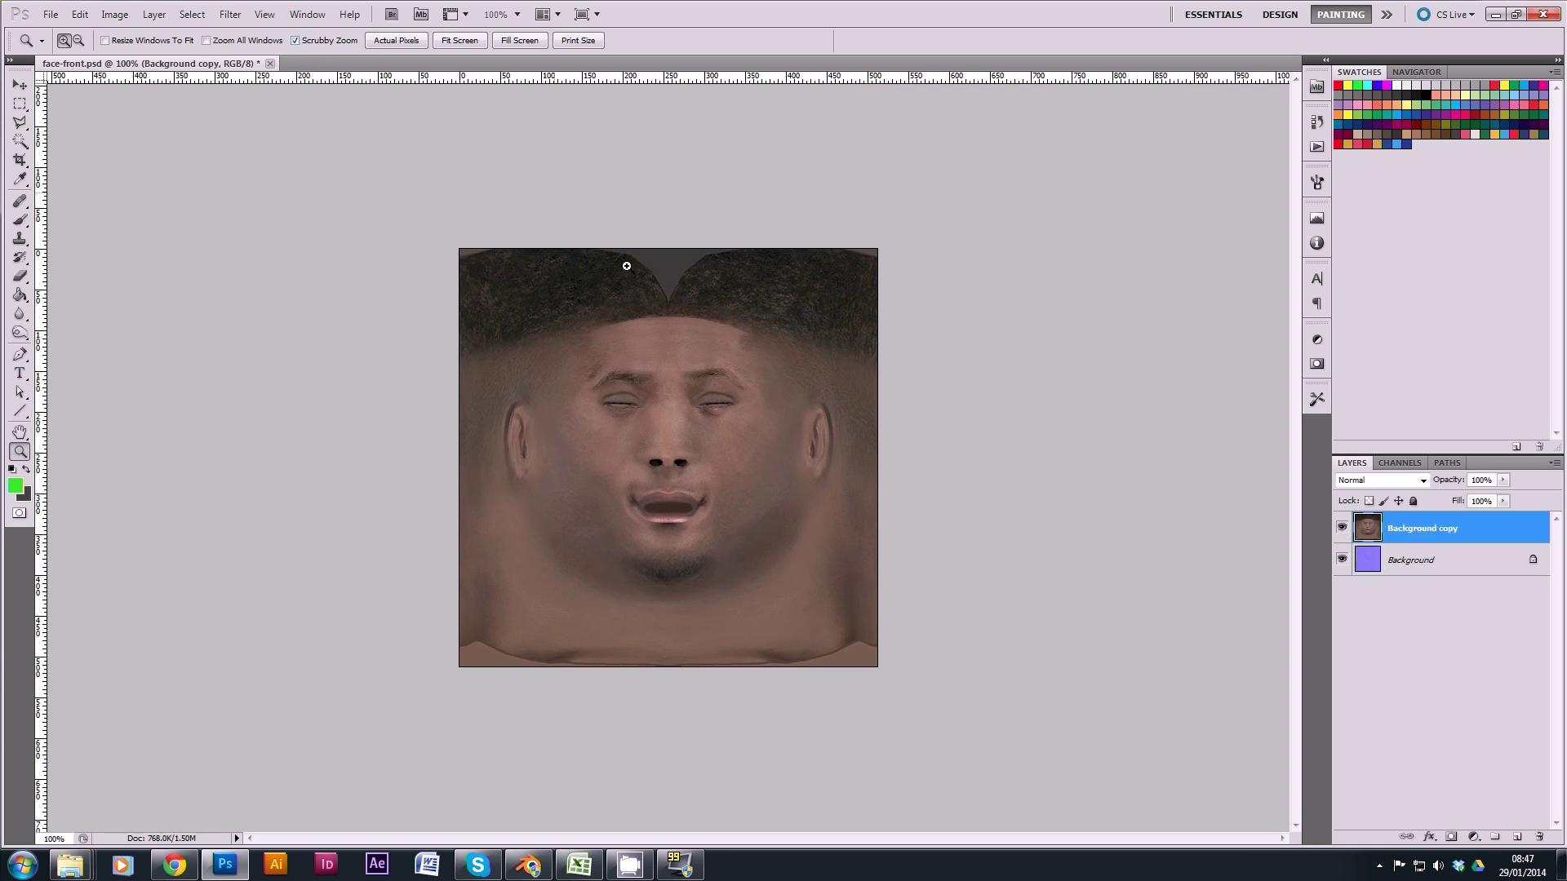
pyautogui.click(230, 14)
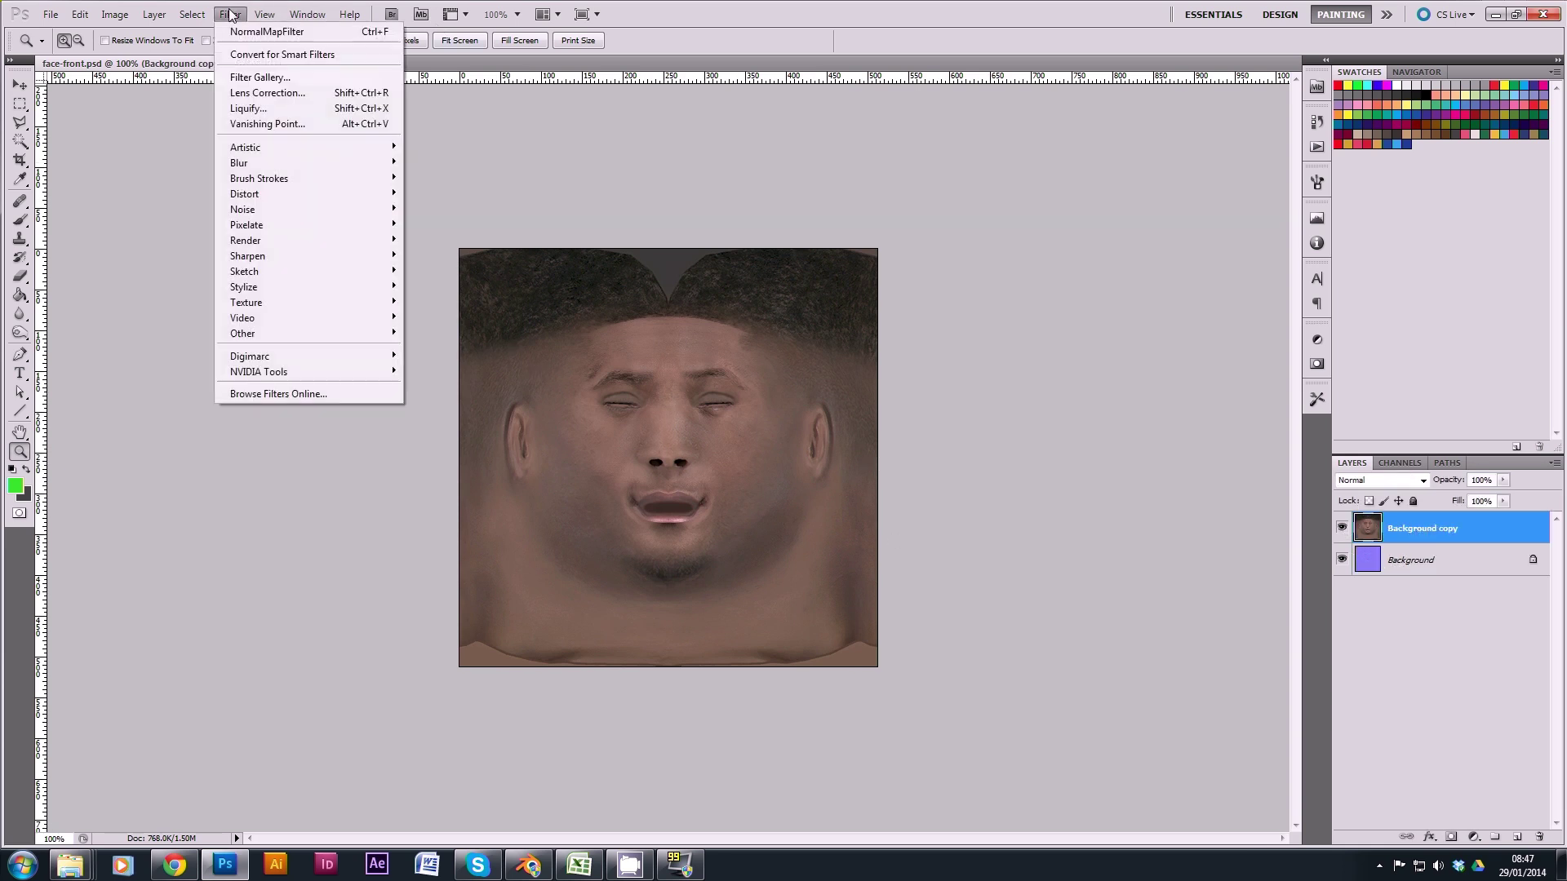
pyautogui.click(457, 371)
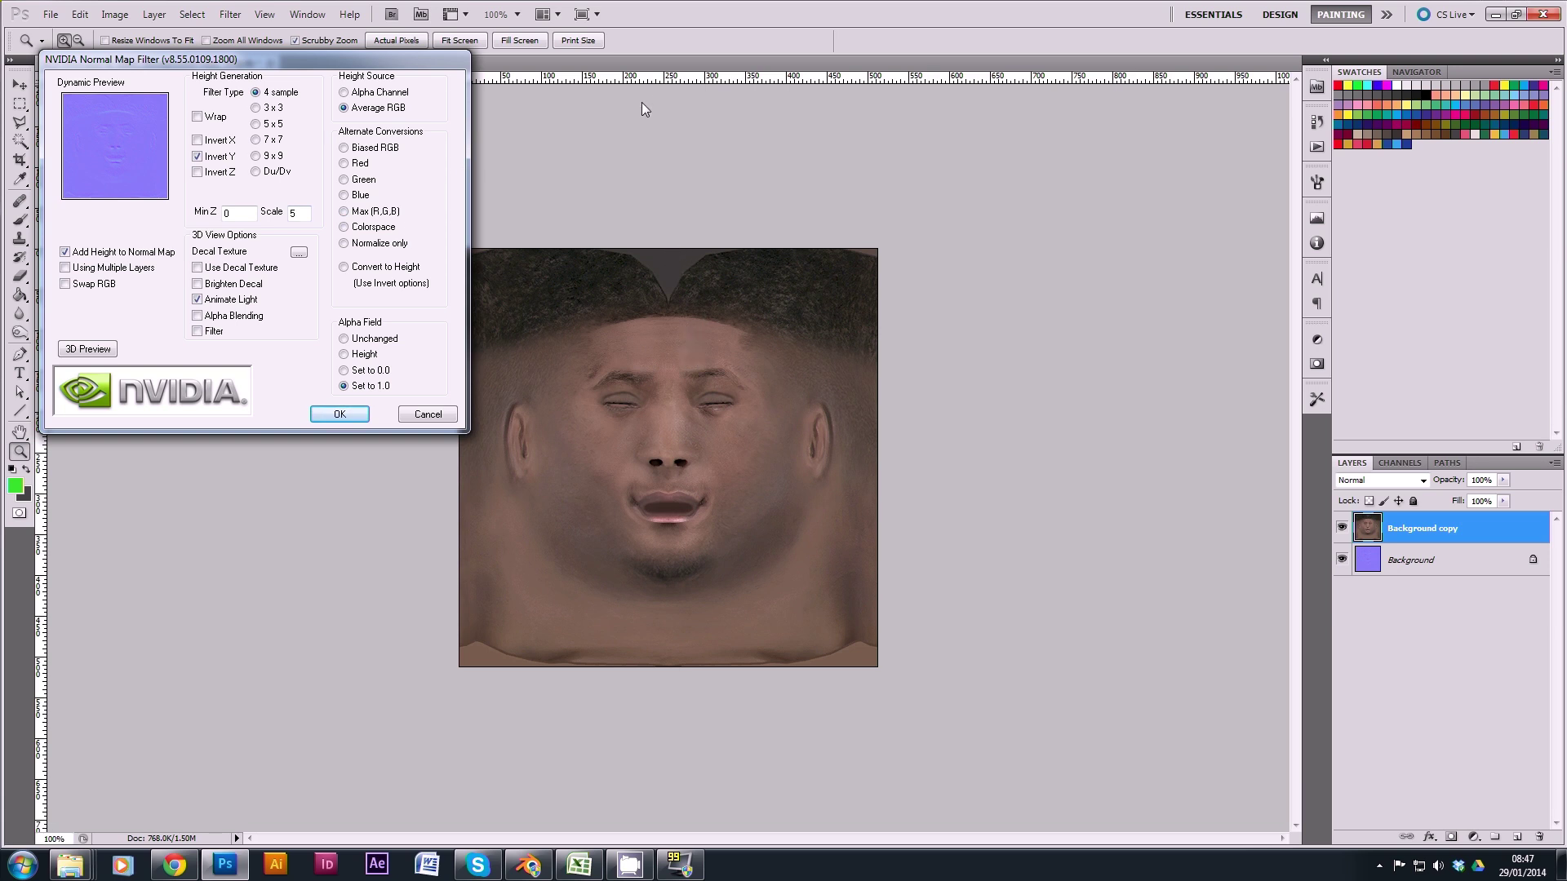
pyautogui.click(348, 415)
pyautogui.click(665, 455)
pyautogui.keyDown('alt'); pyautogui.click(680, 377); pyautogui.keyUp('alt')
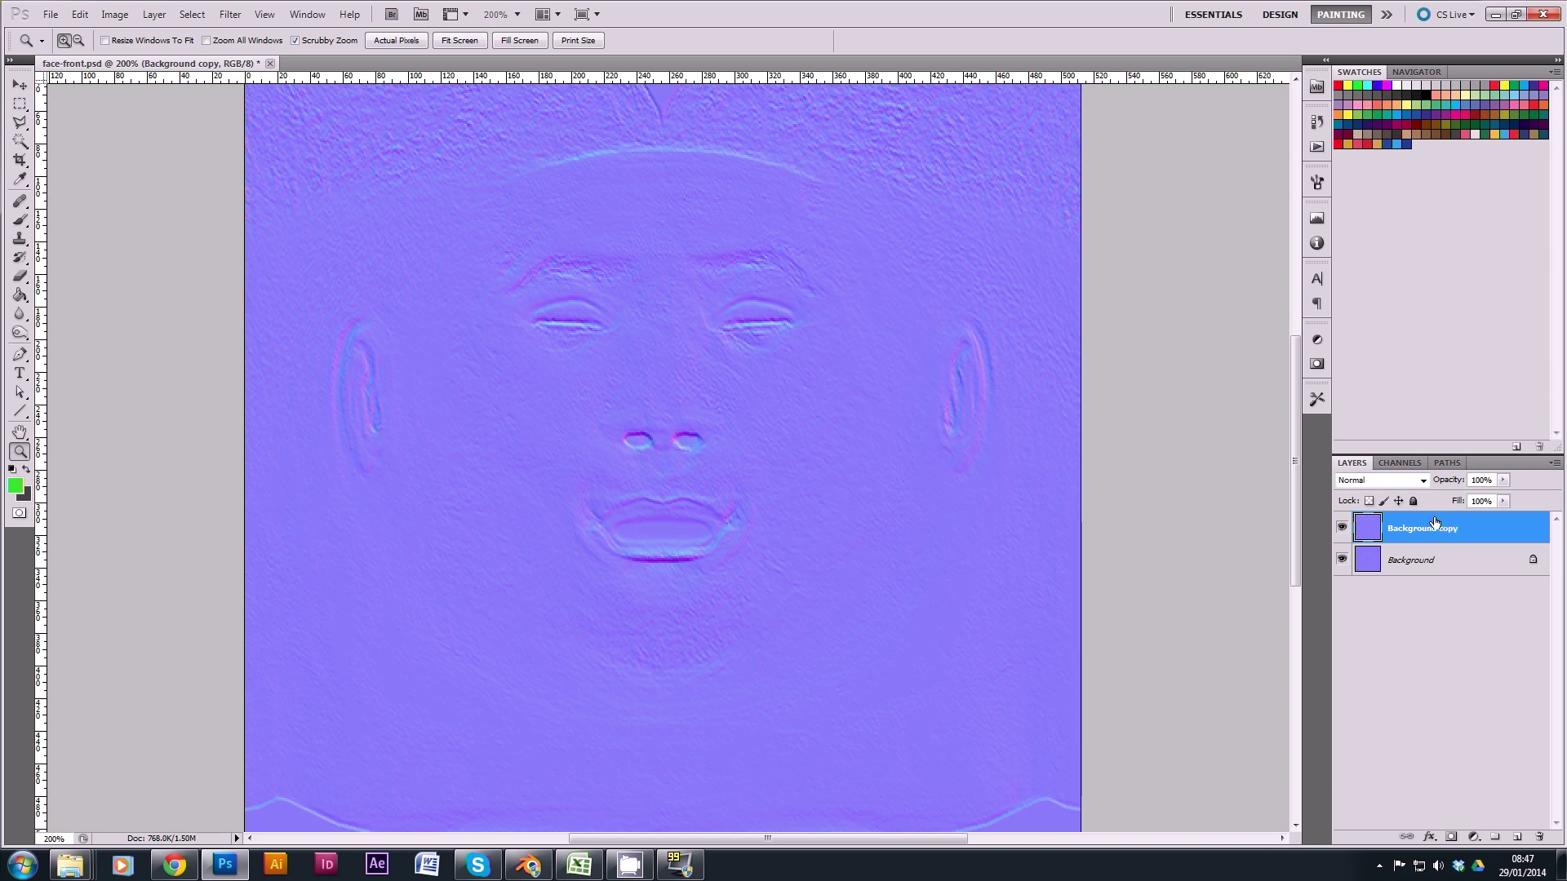
# Step: Add a layer mask to Background copy and mask out the left eyebrow ridge with a 100% hard brush
pyautogui.click(1452, 838)
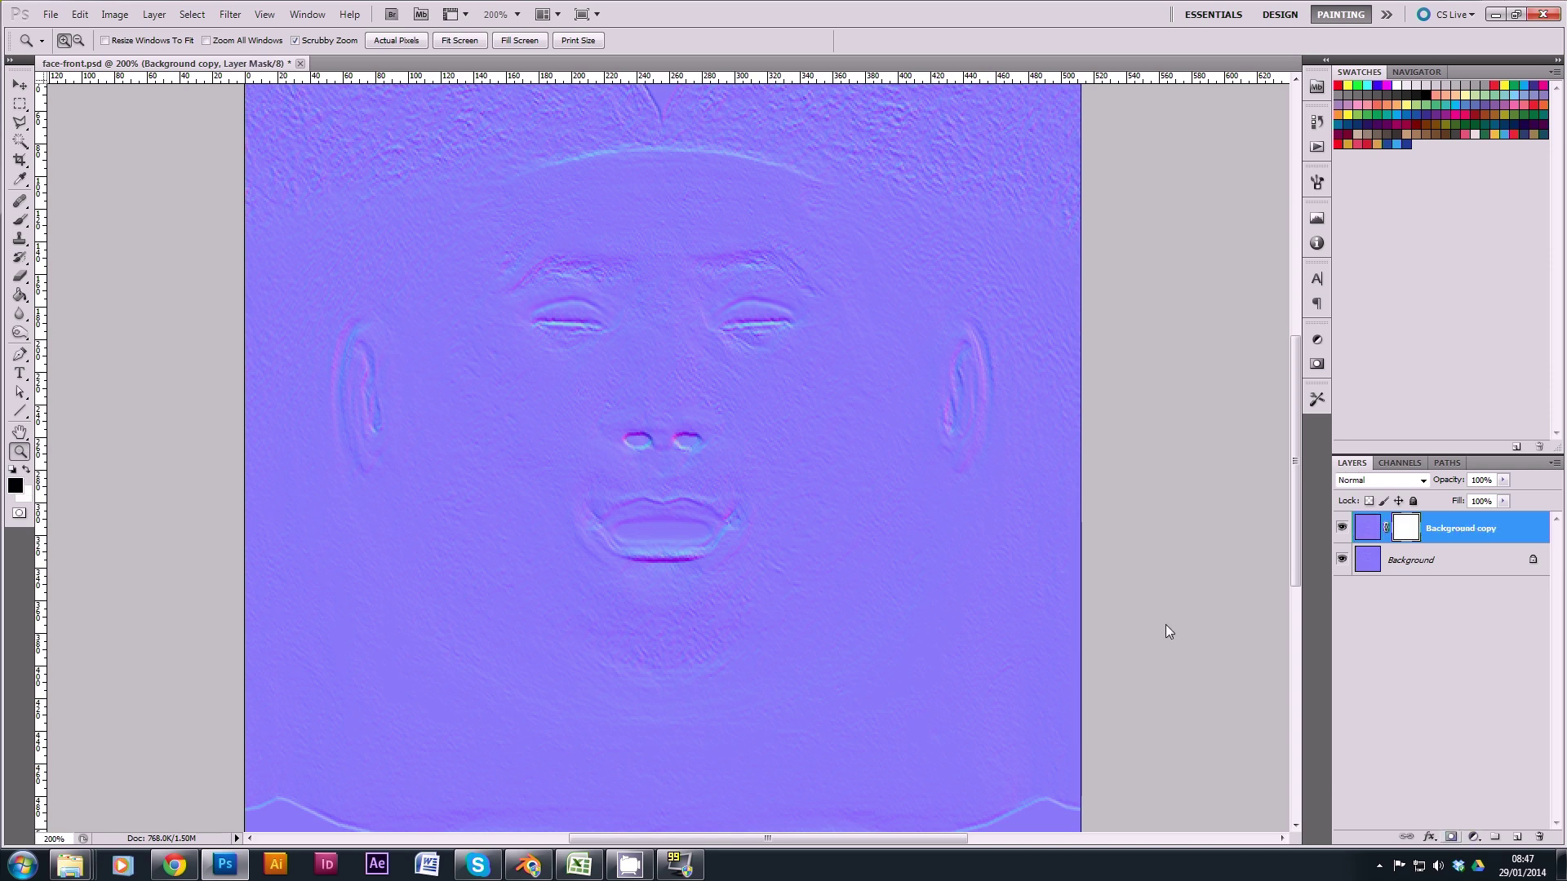
pyautogui.click(19, 221)
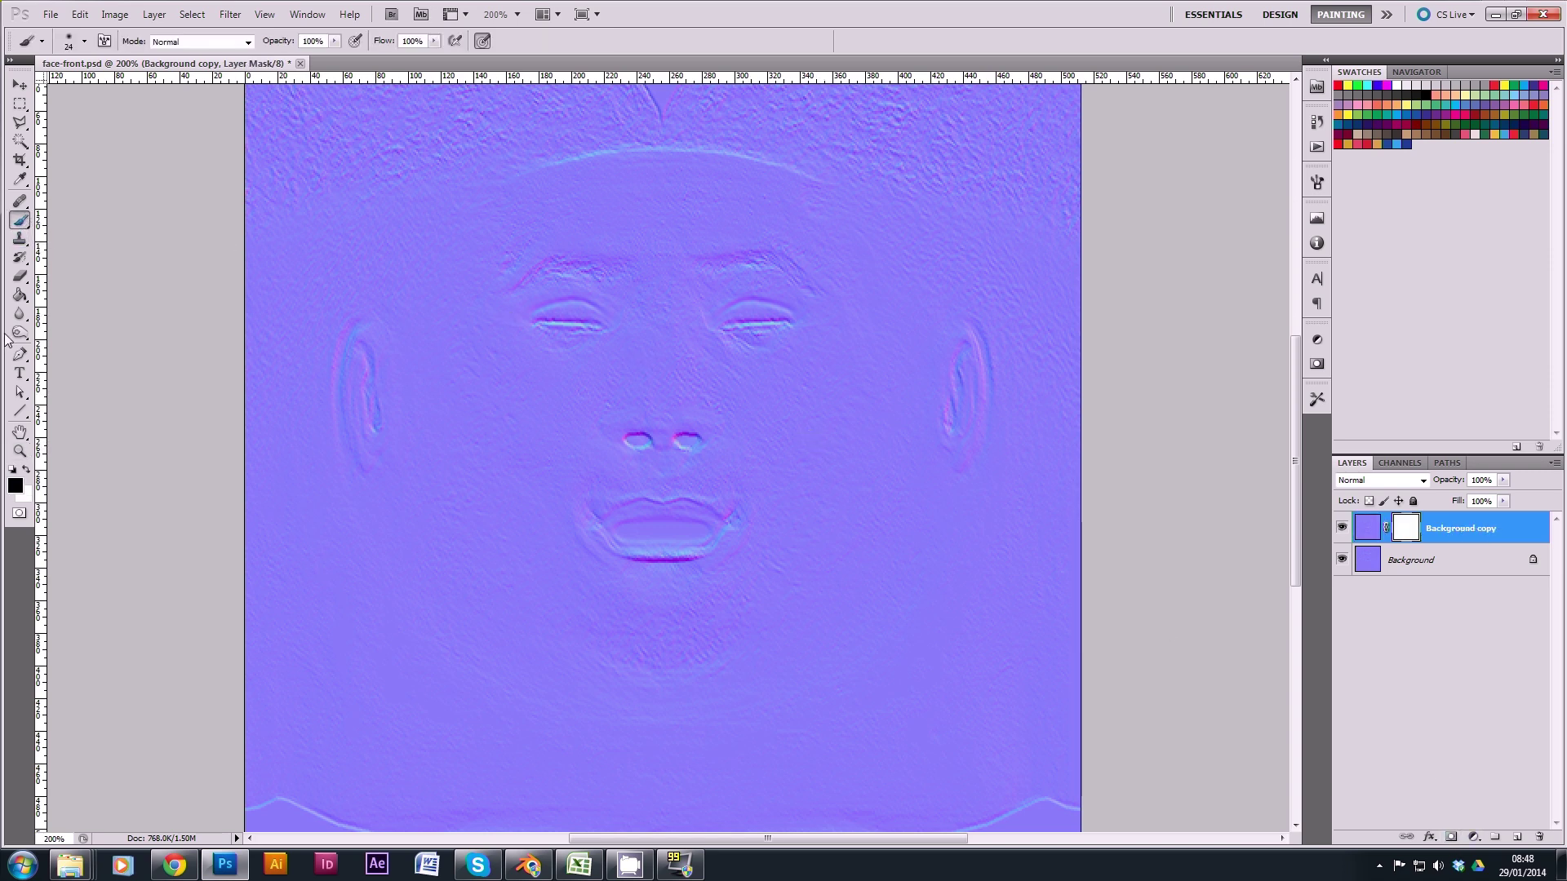
pyautogui.rightClick(571, 204)
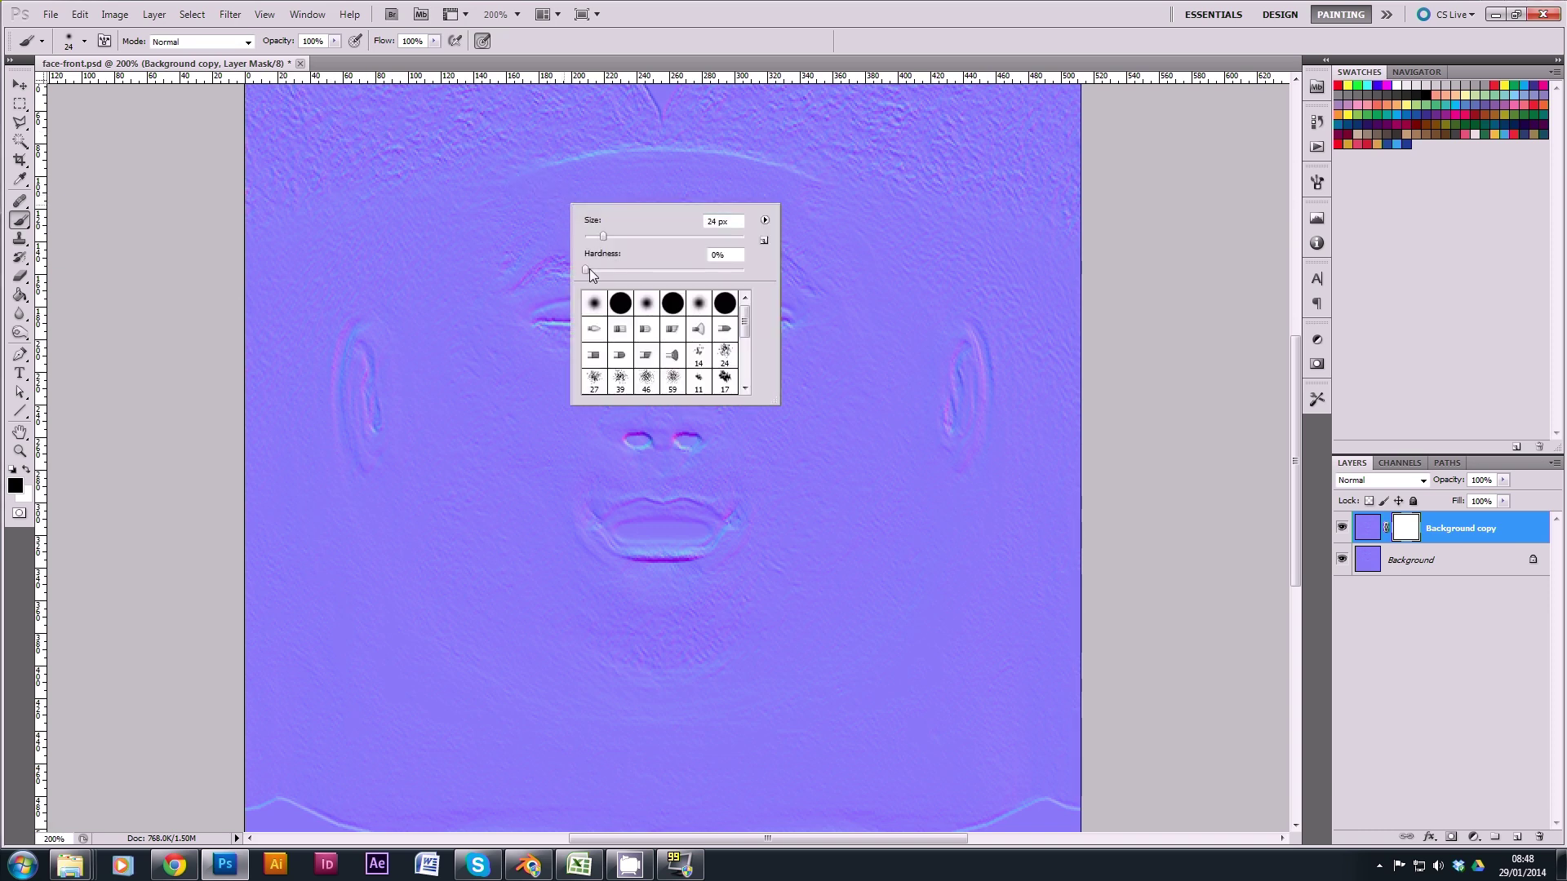
pyautogui.moveTo(586, 271); pyautogui.dragTo(772, 276)
pyautogui.click(745, 18)
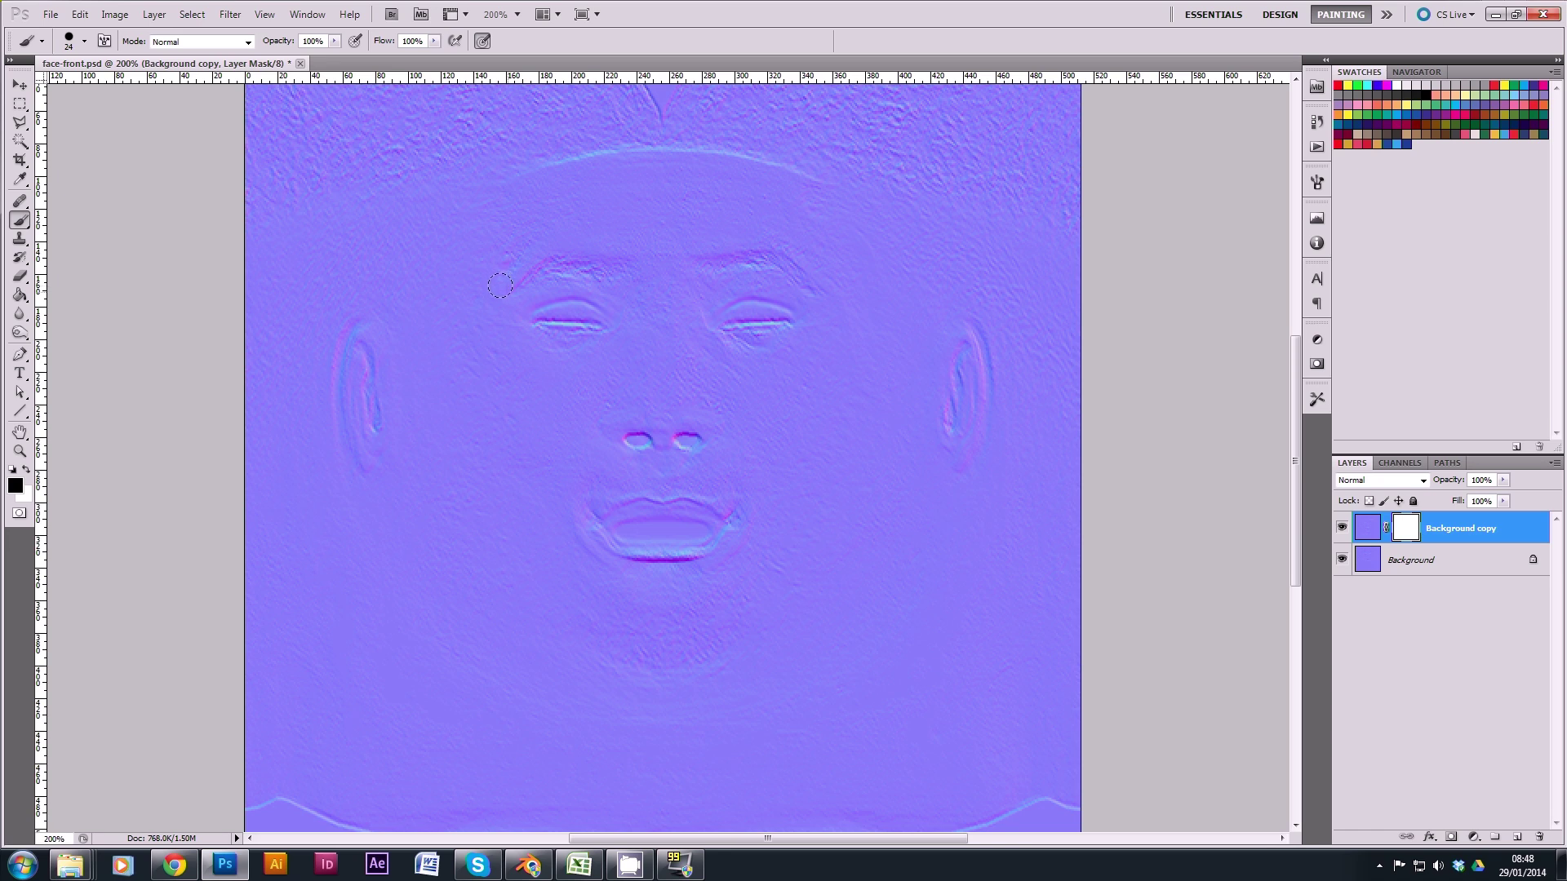
pyautogui.moveTo(500, 284)
pyautogui.mouseDown()
pyautogui.moveTo(563, 262)
pyautogui.moveTo(784, 256)
pyautogui.moveTo(806, 280)
pyautogui.mouseUp()
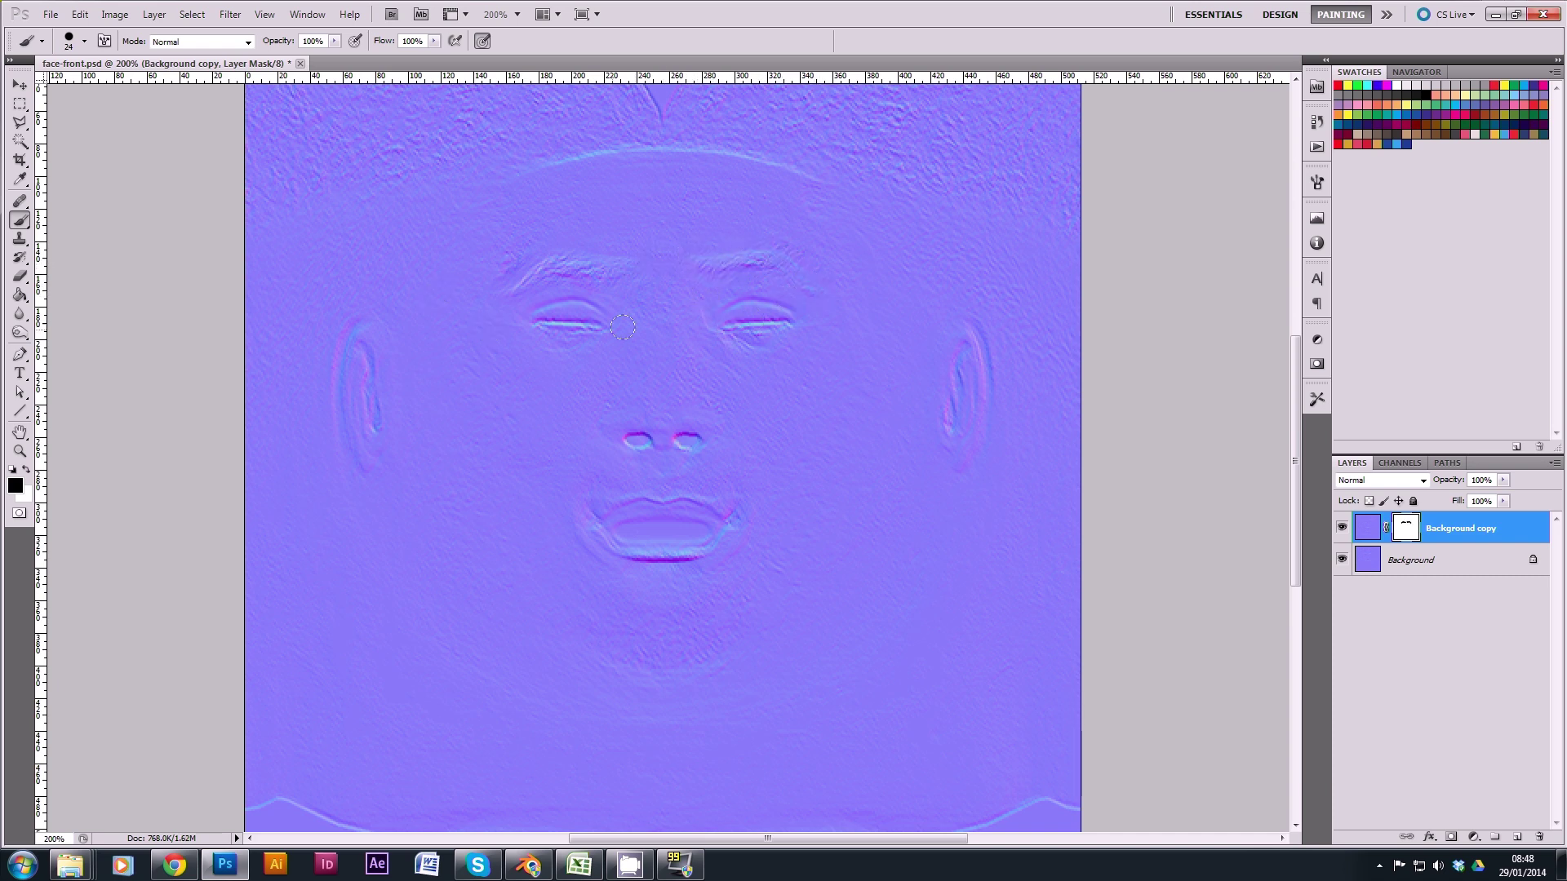
# Step: With a 14 px brush, soften the relief at the mouth corner and the top of the left ear
pyautogui.moveTo(564, 162)
pyautogui.mouseDown()
pyautogui.moveTo(547, 297)
pyautogui.moveTo(488, 302)
pyautogui.moveTo(625, 278)
pyautogui.moveTo(801, 310)
pyautogui.mouseUp()
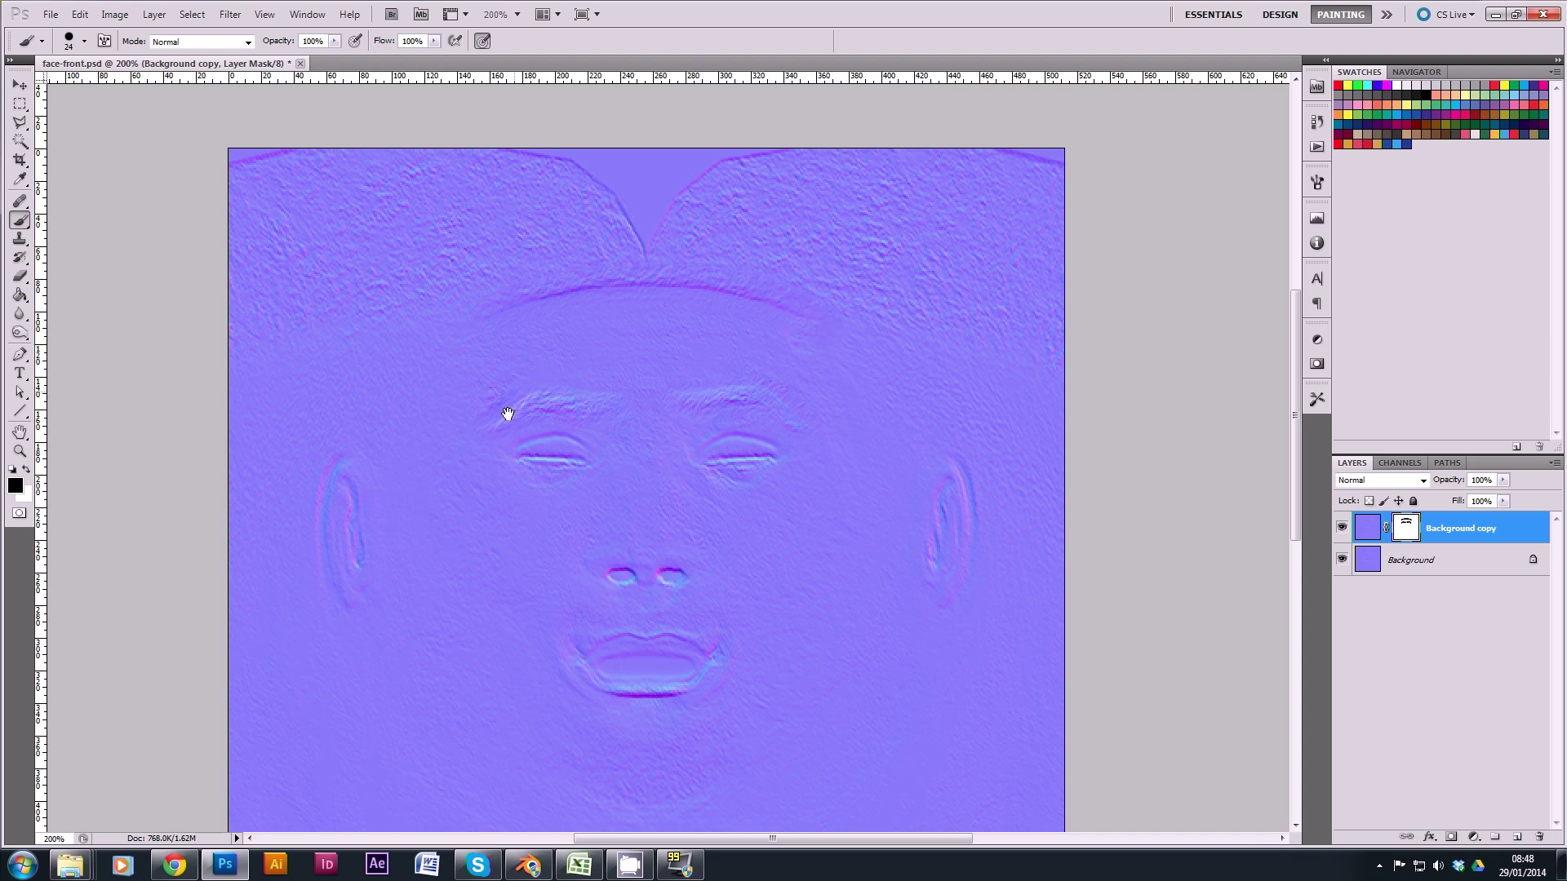
pyautogui.moveTo(571, 438); pyautogui.dragTo(542, 357)
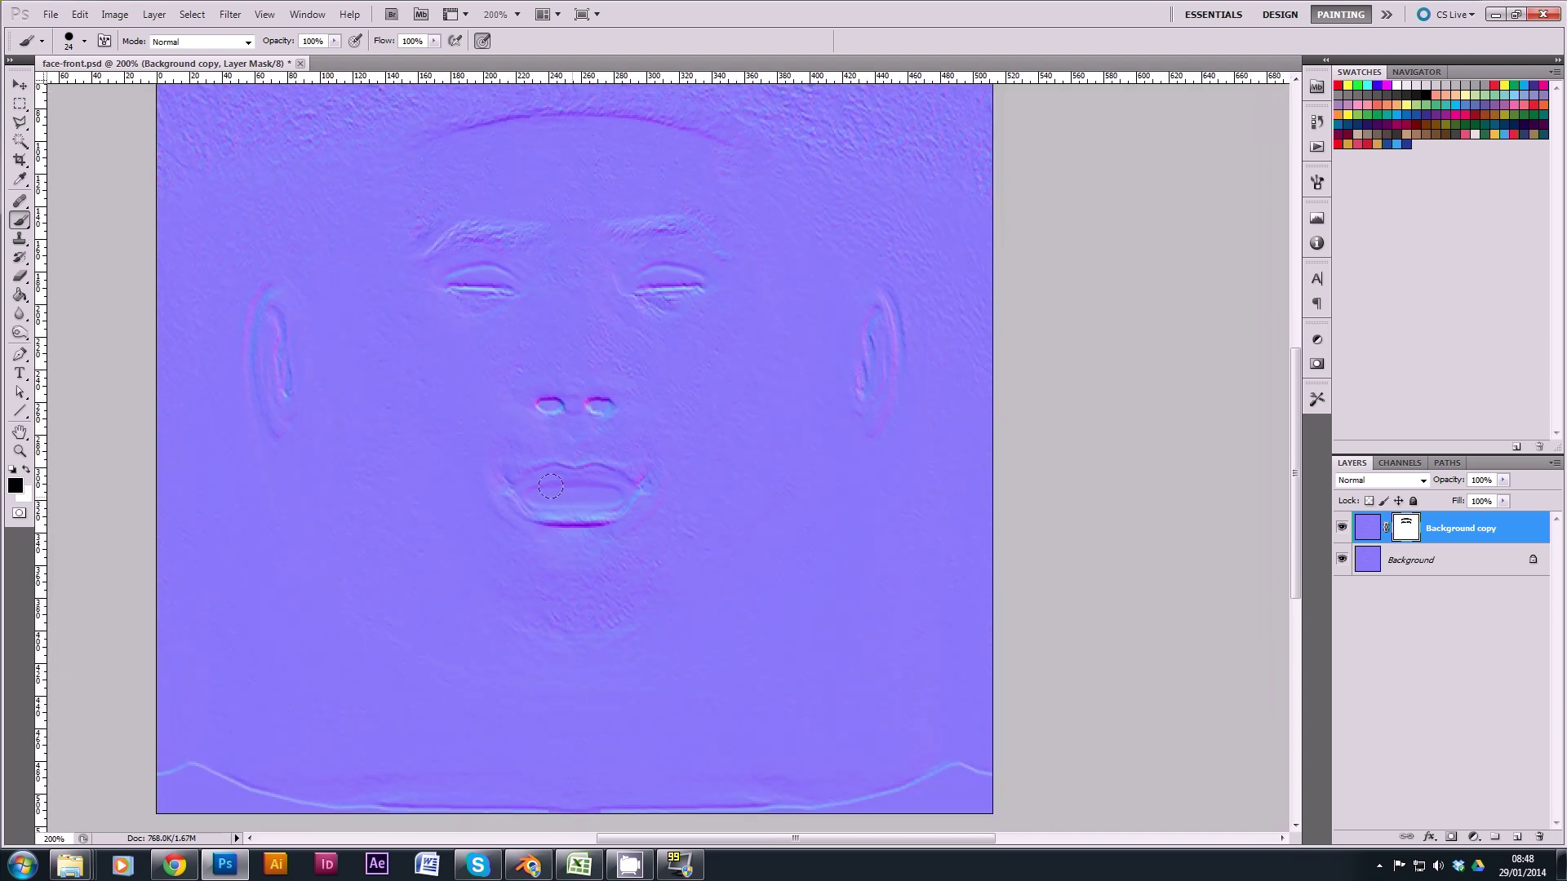
pyautogui.rightClick(592, 462)
pyautogui.moveTo(615, 491); pyautogui.dragTo(613, 491)
pyautogui.click(522, 472)
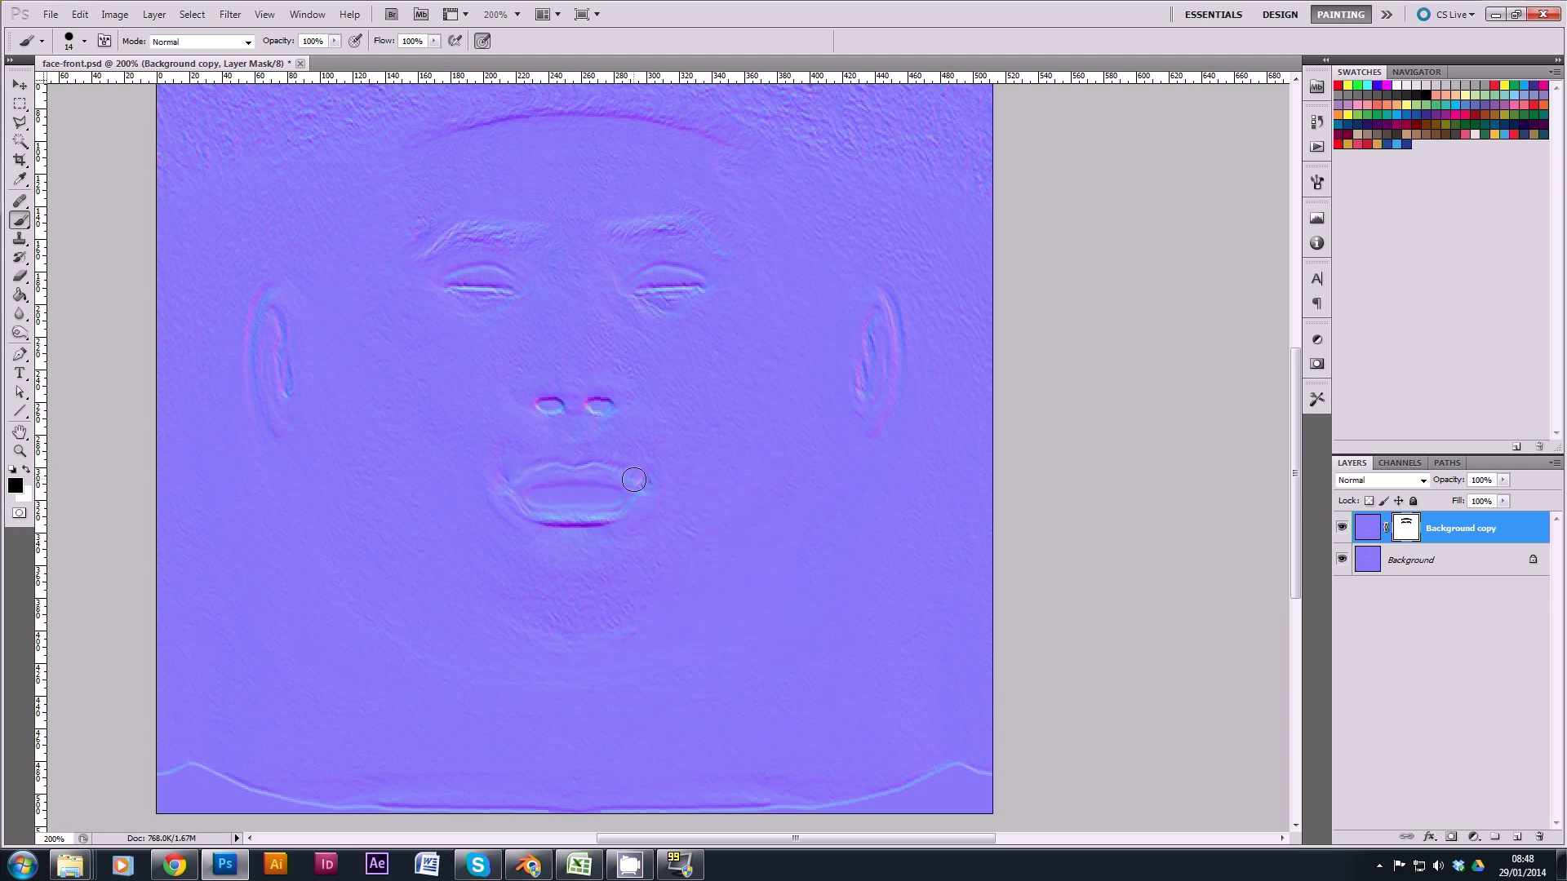
pyautogui.moveTo(634, 480)
pyautogui.mouseDown()
pyautogui.moveTo(612, 538)
pyautogui.moveTo(496, 504)
pyautogui.moveTo(632, 507)
pyautogui.moveTo(618, 527)
pyautogui.moveTo(477, 493)
pyautogui.moveTo(528, 512)
pyautogui.moveTo(535, 497)
pyautogui.moveTo(573, 504)
pyautogui.moveTo(538, 496)
pyautogui.moveTo(615, 499)
pyautogui.mouseUp()
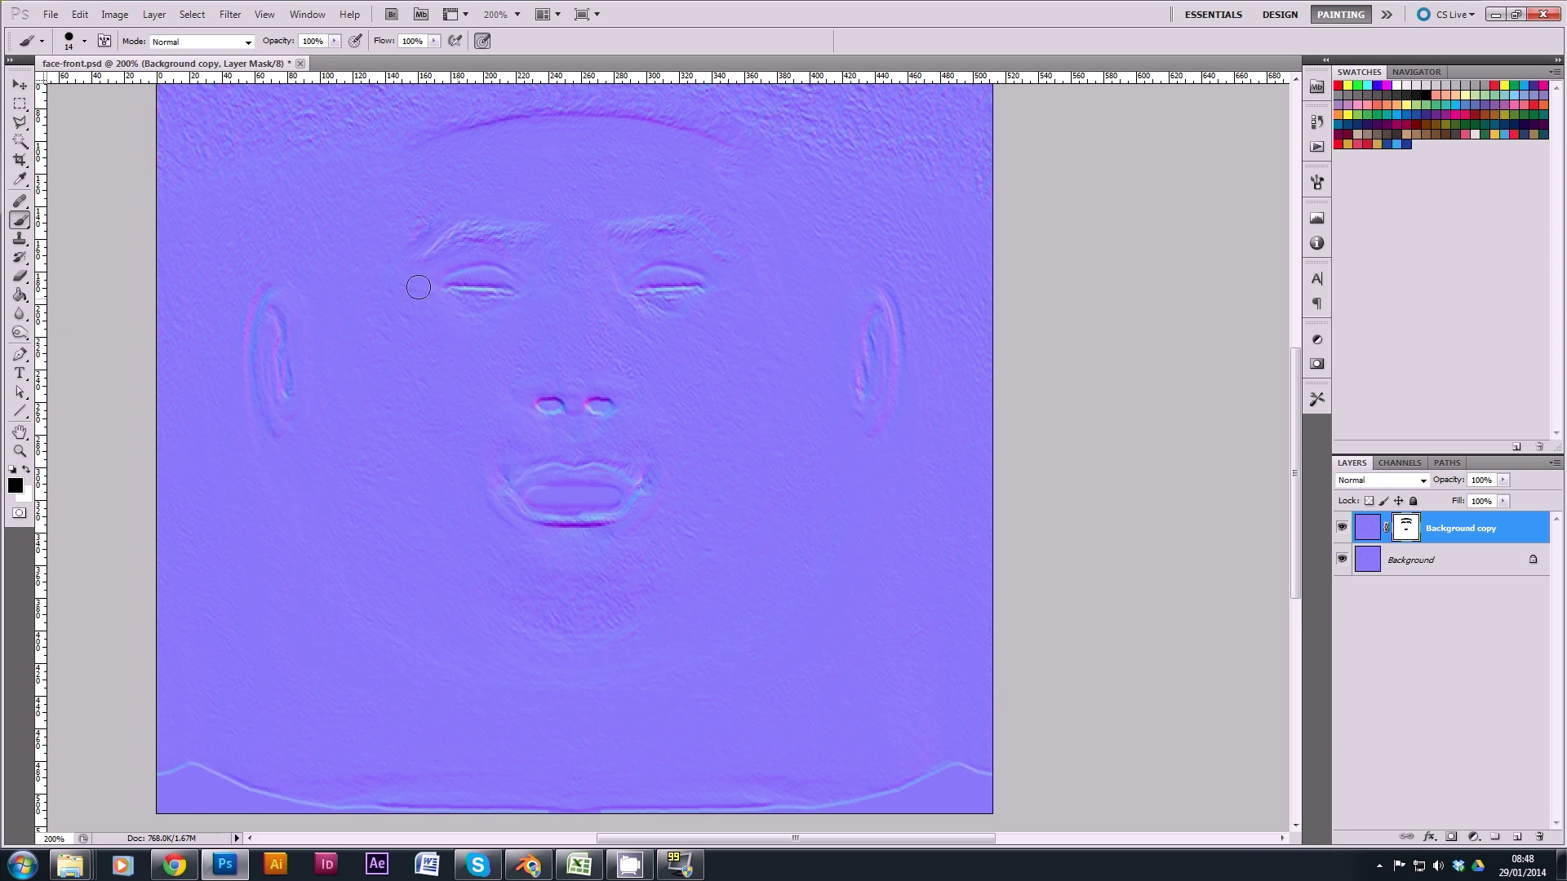
pyautogui.moveTo(261, 299); pyautogui.dragTo(262, 287)
# Step: With a 39 px brush, smooth the hair texture and remove the magenta top-left streak on the mask
pyautogui.rightClick(371, 290)
pyautogui.moveTo(418, 320); pyautogui.dragTo(424, 320)
pyautogui.click(693, 16)
pyautogui.moveTo(546, 182); pyautogui.dragTo(531, 410)
pyautogui.moveTo(198, 228)
pyautogui.mouseDown()
pyautogui.moveTo(359, 277)
pyautogui.moveTo(412, 273)
pyautogui.mouseUp()
pyautogui.moveTo(573, 264); pyautogui.dragTo(514, 207)
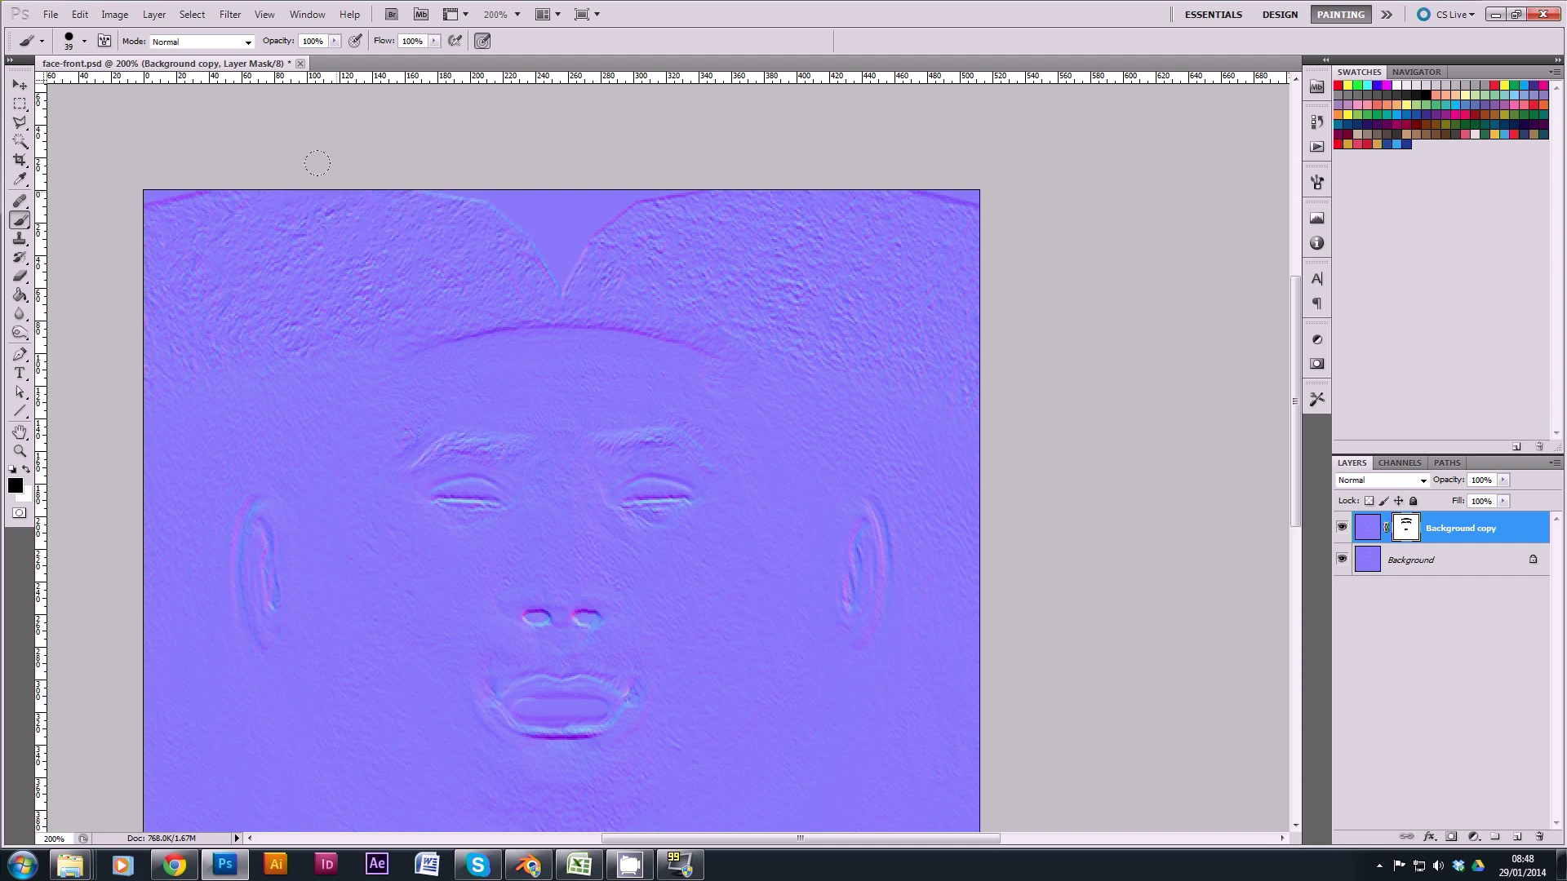
pyautogui.moveTo(171, 177)
pyautogui.mouseDown()
pyautogui.moveTo(238, 164)
pyautogui.moveTo(157, 298)
pyautogui.mouseUp()
pyautogui.moveTo(645, 261)
pyautogui.mouseDown()
pyautogui.moveTo(612, 258)
pyautogui.moveTo(701, 256)
pyautogui.moveTo(673, 200)
pyautogui.moveTo(953, 197)
pyautogui.mouseUp()
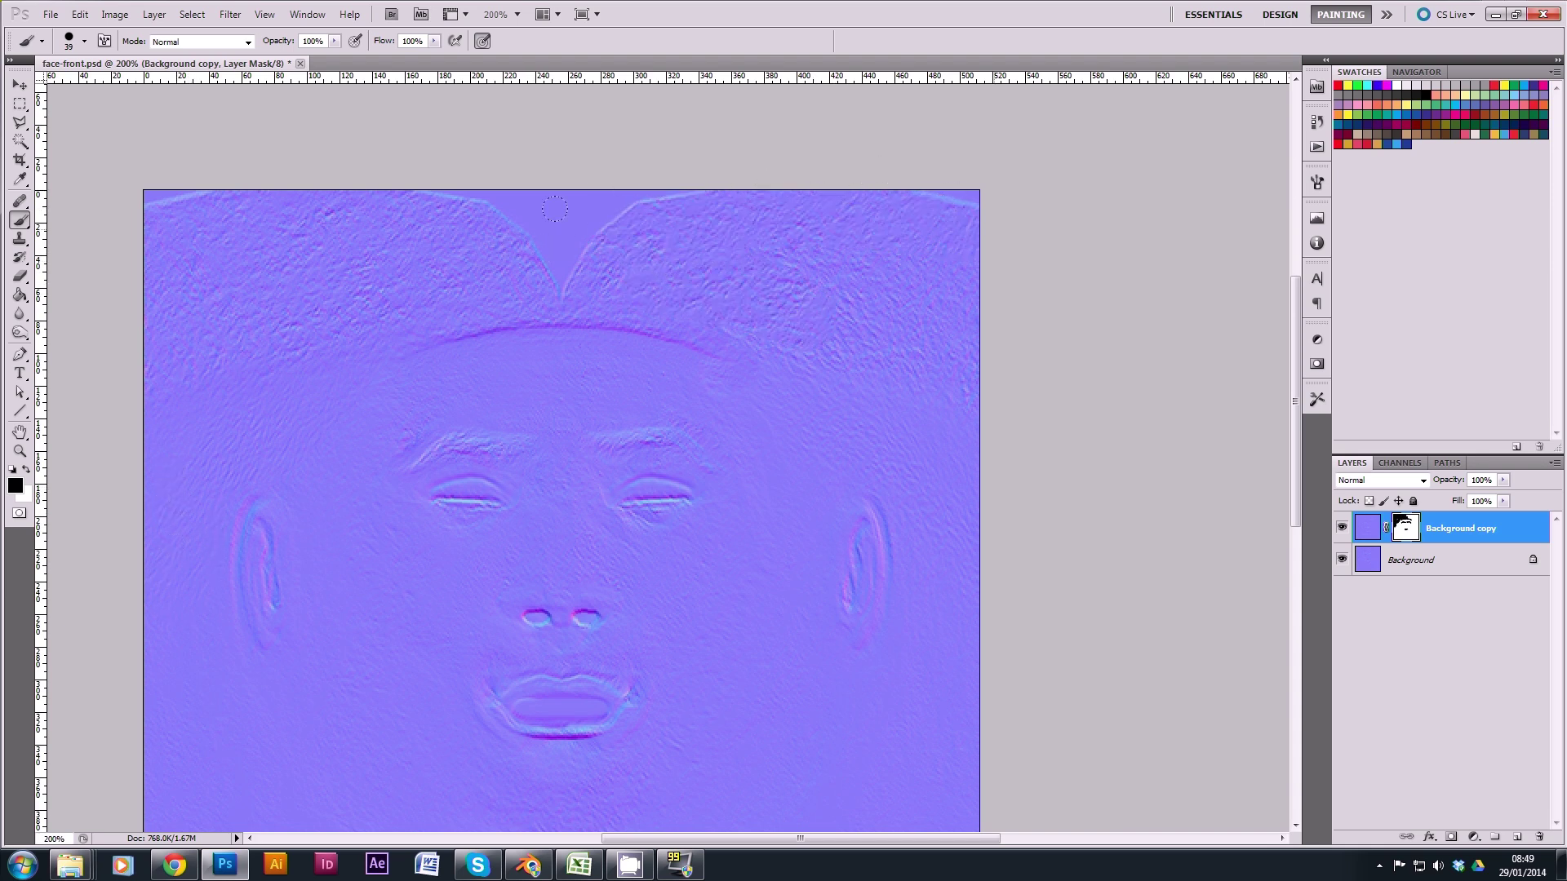
pyautogui.moveTo(808, 262)
pyautogui.mouseDown()
pyautogui.moveTo(940, 337)
pyautogui.moveTo(979, 313)
pyautogui.moveTo(948, 217)
pyautogui.moveTo(946, 332)
pyautogui.moveTo(844, 353)
pyautogui.mouseUp()
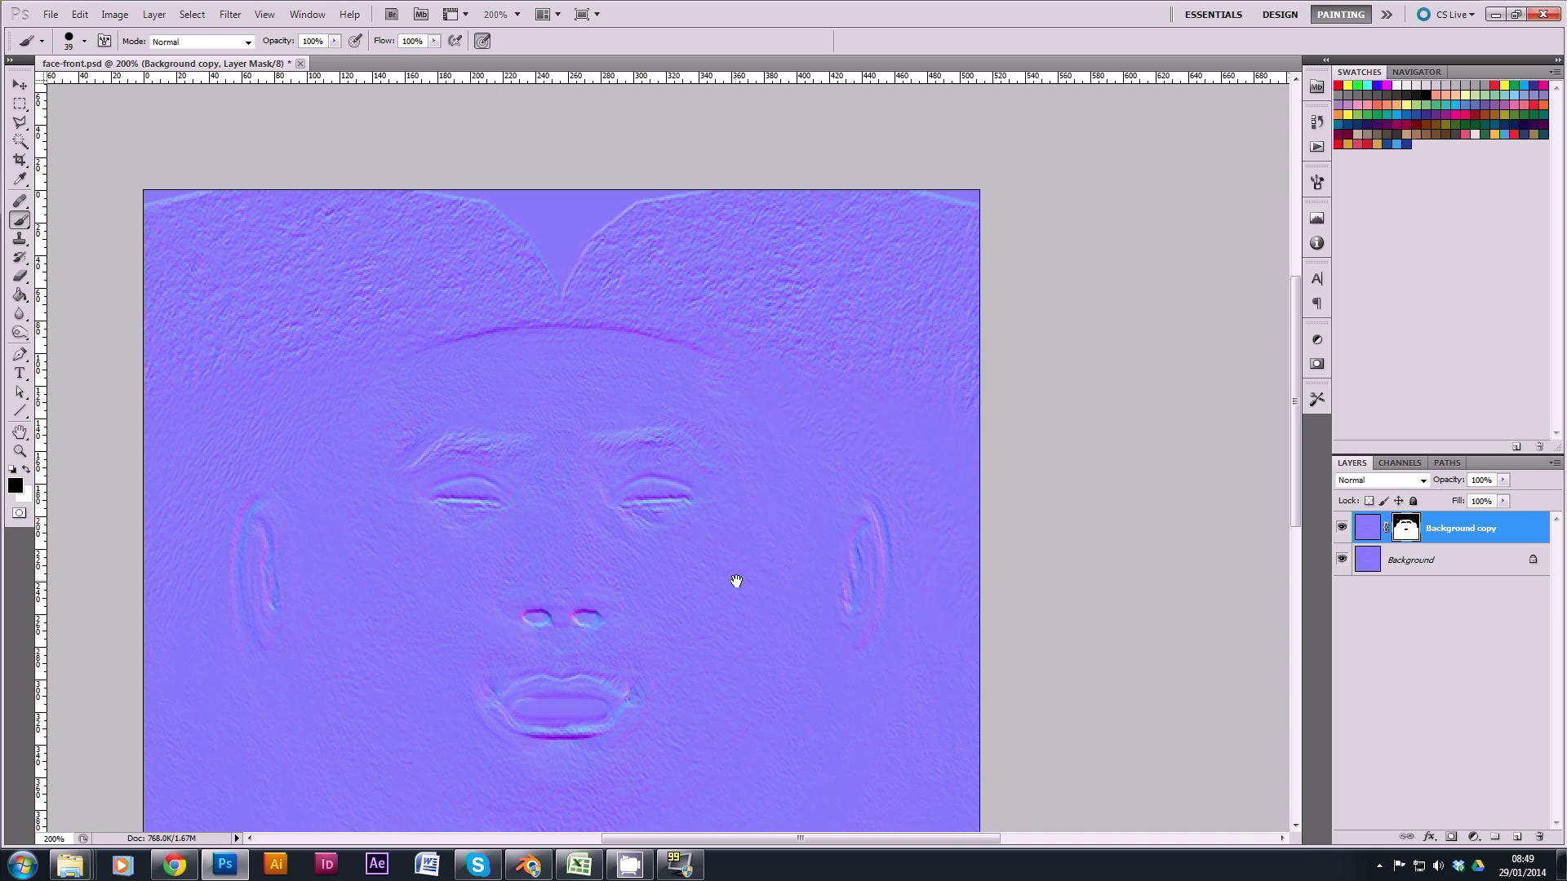
# Step: Resize the brush to 23 px, then 50 px, and view the image at 100%
pyautogui.moveTo(735, 577); pyautogui.dragTo(681, 347)
pyautogui.rightClick(674, 377)
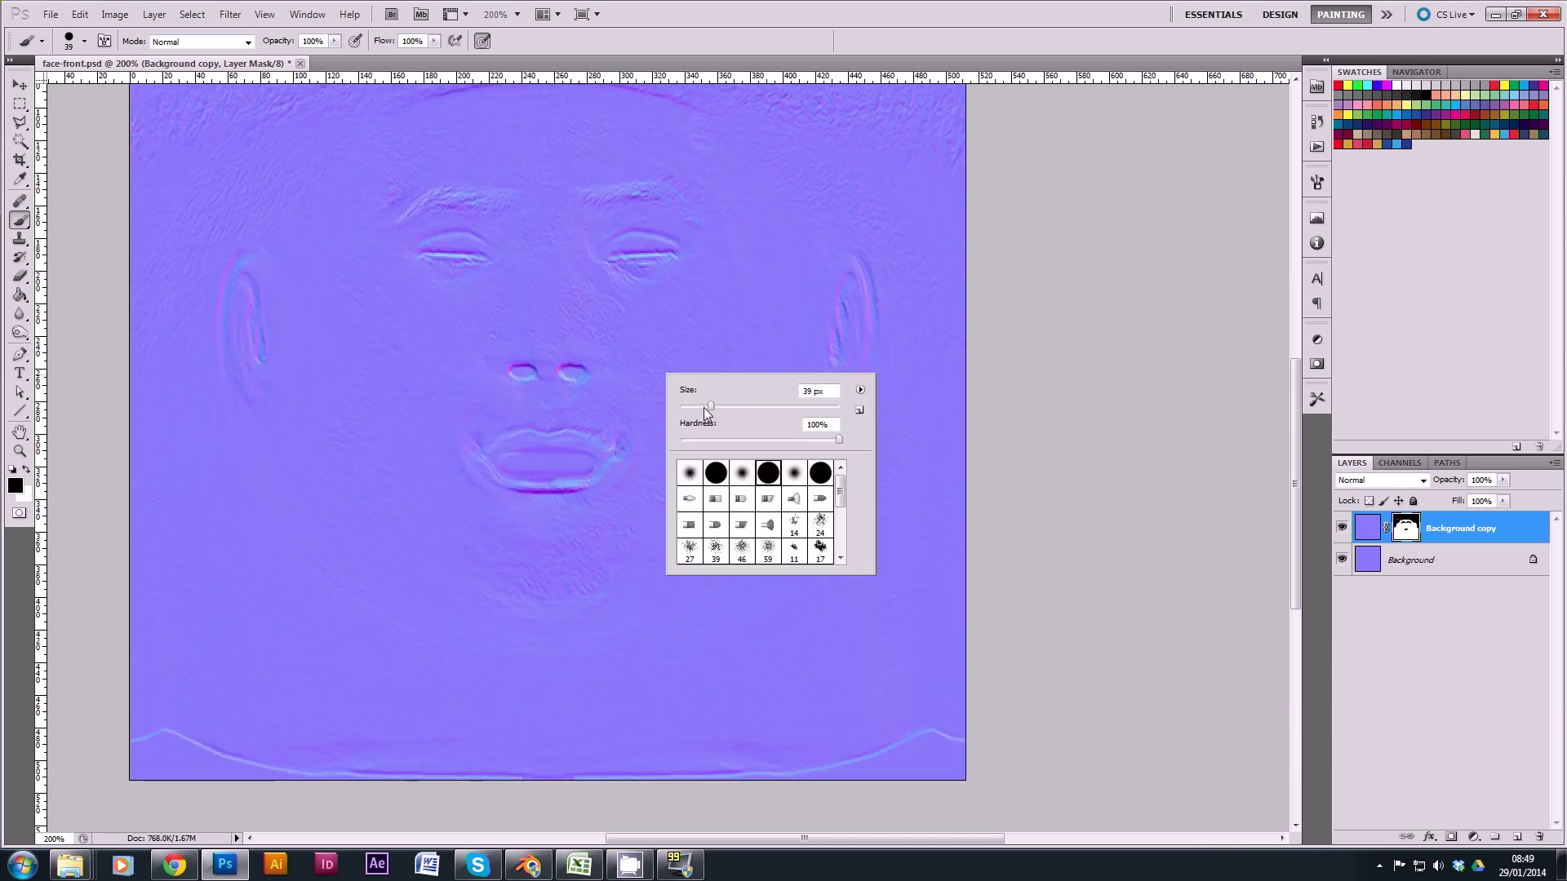
pyautogui.moveTo(708, 406); pyautogui.dragTo(699, 406)
pyautogui.press('Return')
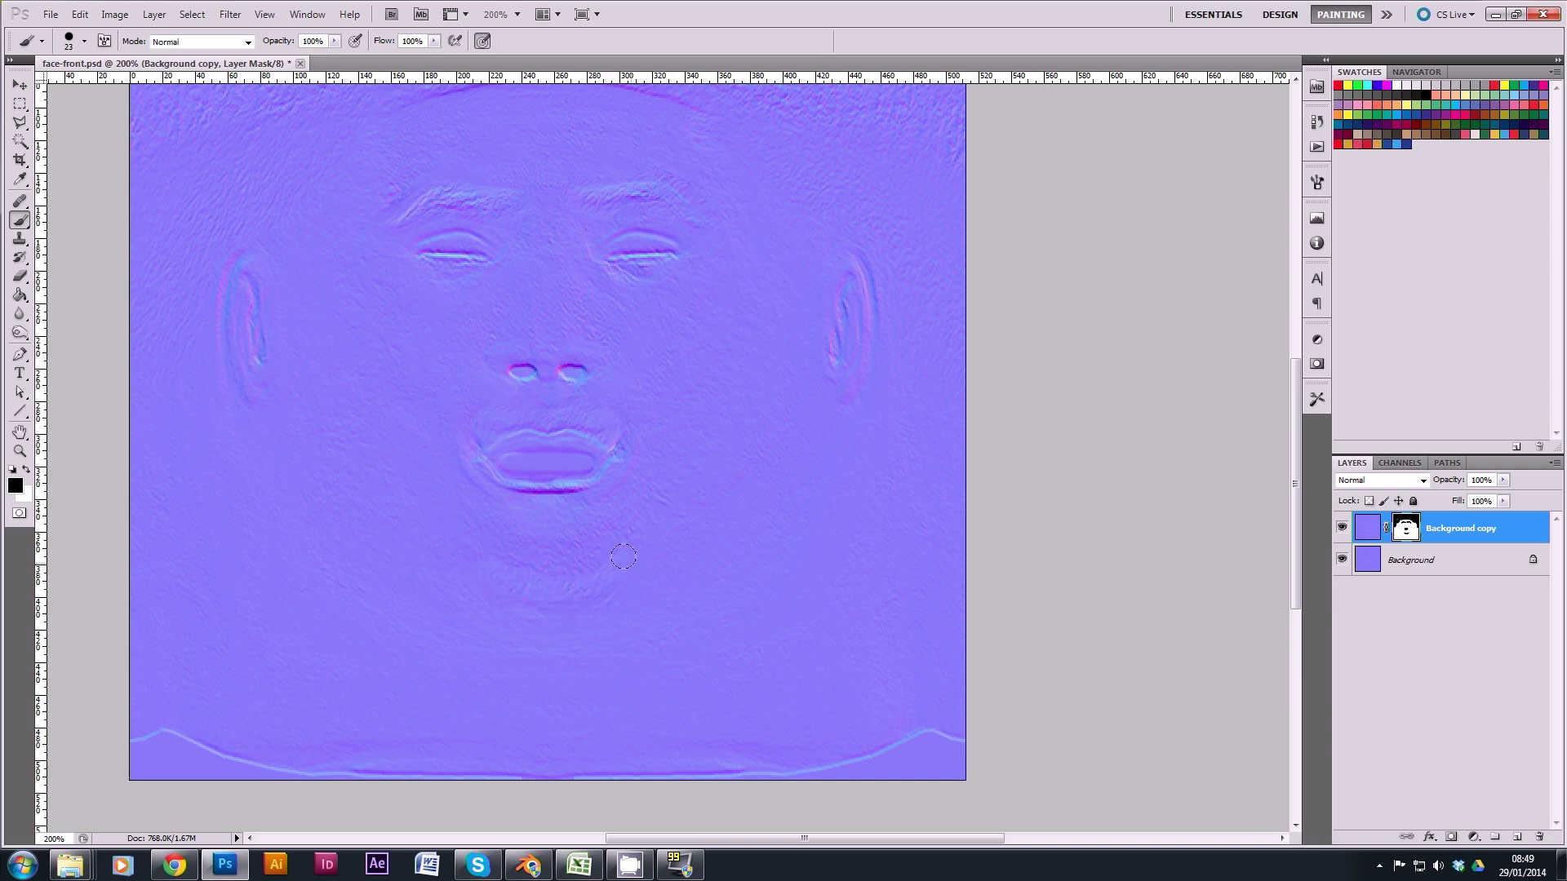
pyautogui.rightClick(604, 572)
pyautogui.moveTo(633, 613); pyautogui.dragTo(640, 624)
pyautogui.press('Return')
pyautogui.click(20, 451)
pyautogui.doubleClick(20, 451)
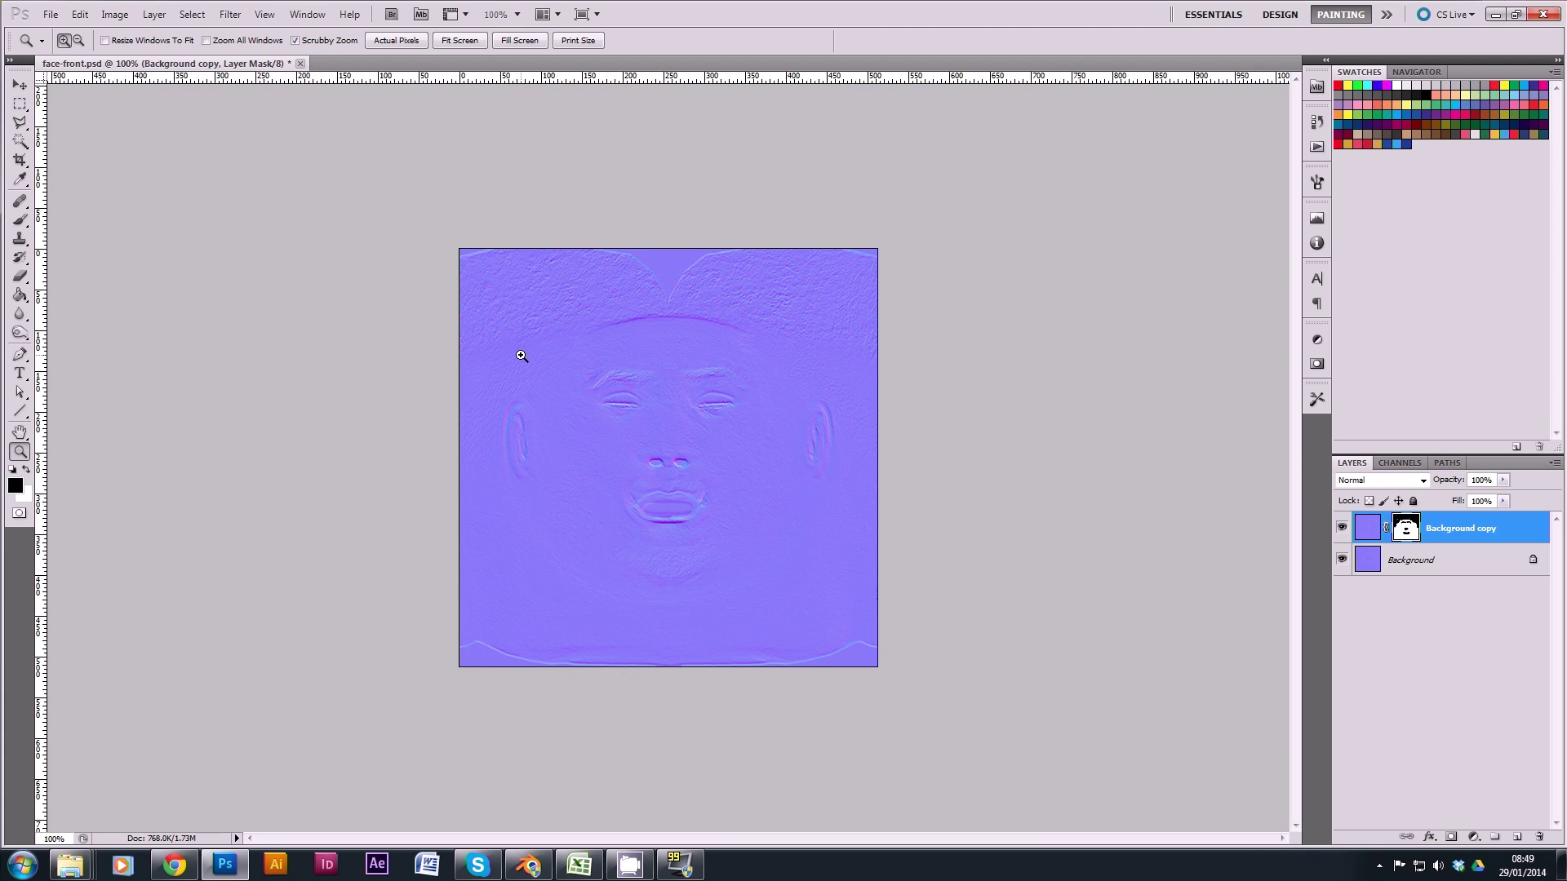
# Step: Target the layer image and flatten the map into a single Background layer
pyautogui.click(684, 374)
pyautogui.keyDown('alt'); pyautogui.click(684, 374); pyautogui.keyUp('alt')
pyautogui.click(1365, 527)
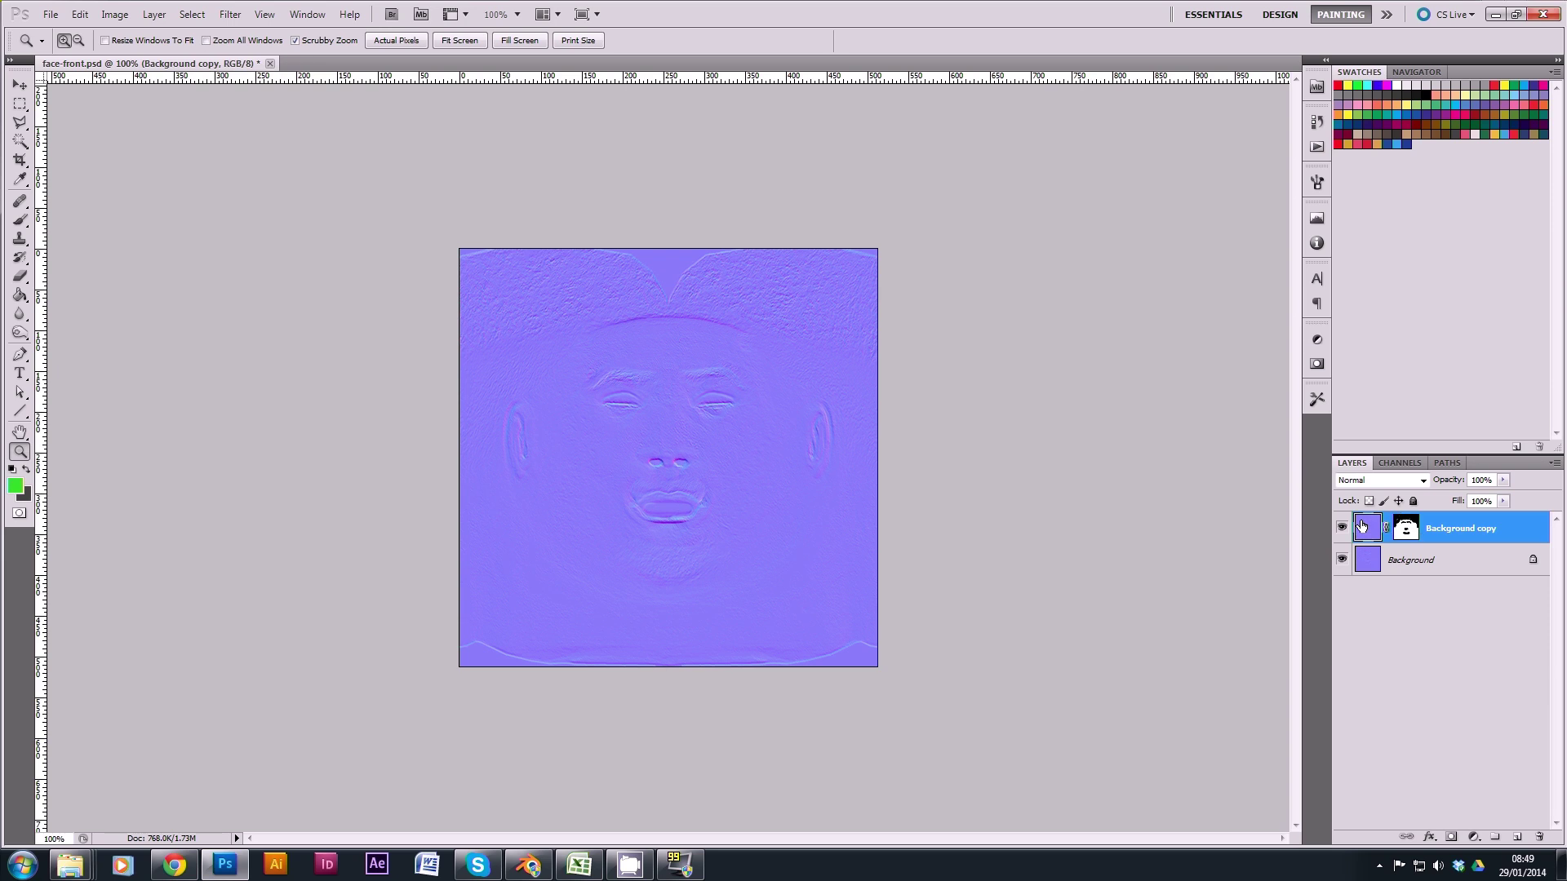
pyautogui.click(154, 13)
pyautogui.click(241, 530)
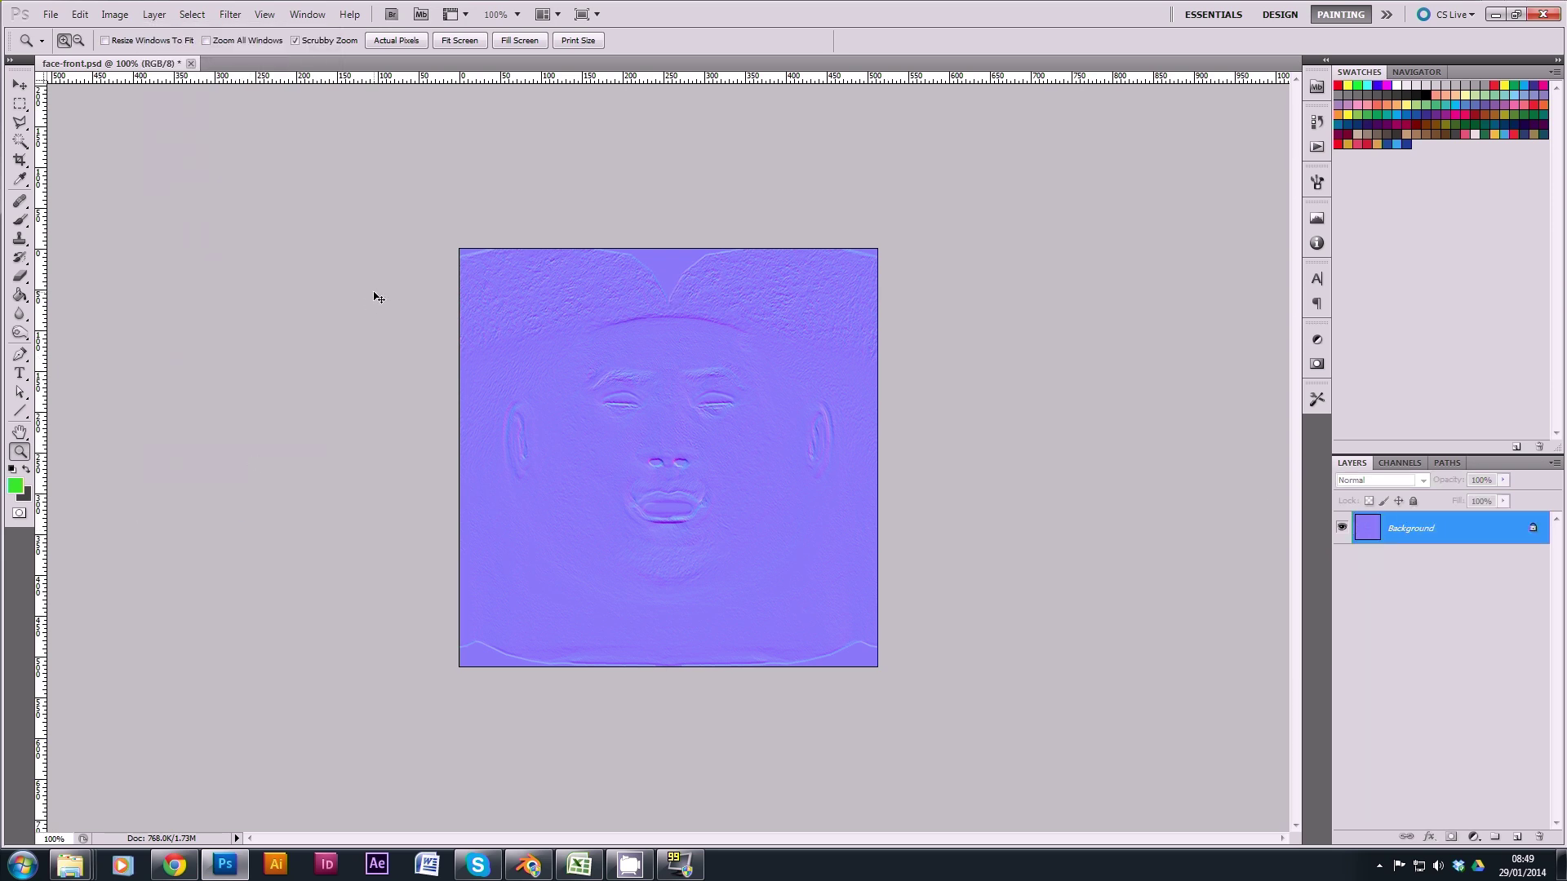
# Step: Save as DDS over face_normal_detail.dds in the player's texture folder, keeping two backup copies
pyautogui.hotkey('ctrl', 'shift', 's')
pyautogui.click(450, 515)
pyautogui.click(437, 583)
pyautogui.click(217, 196)
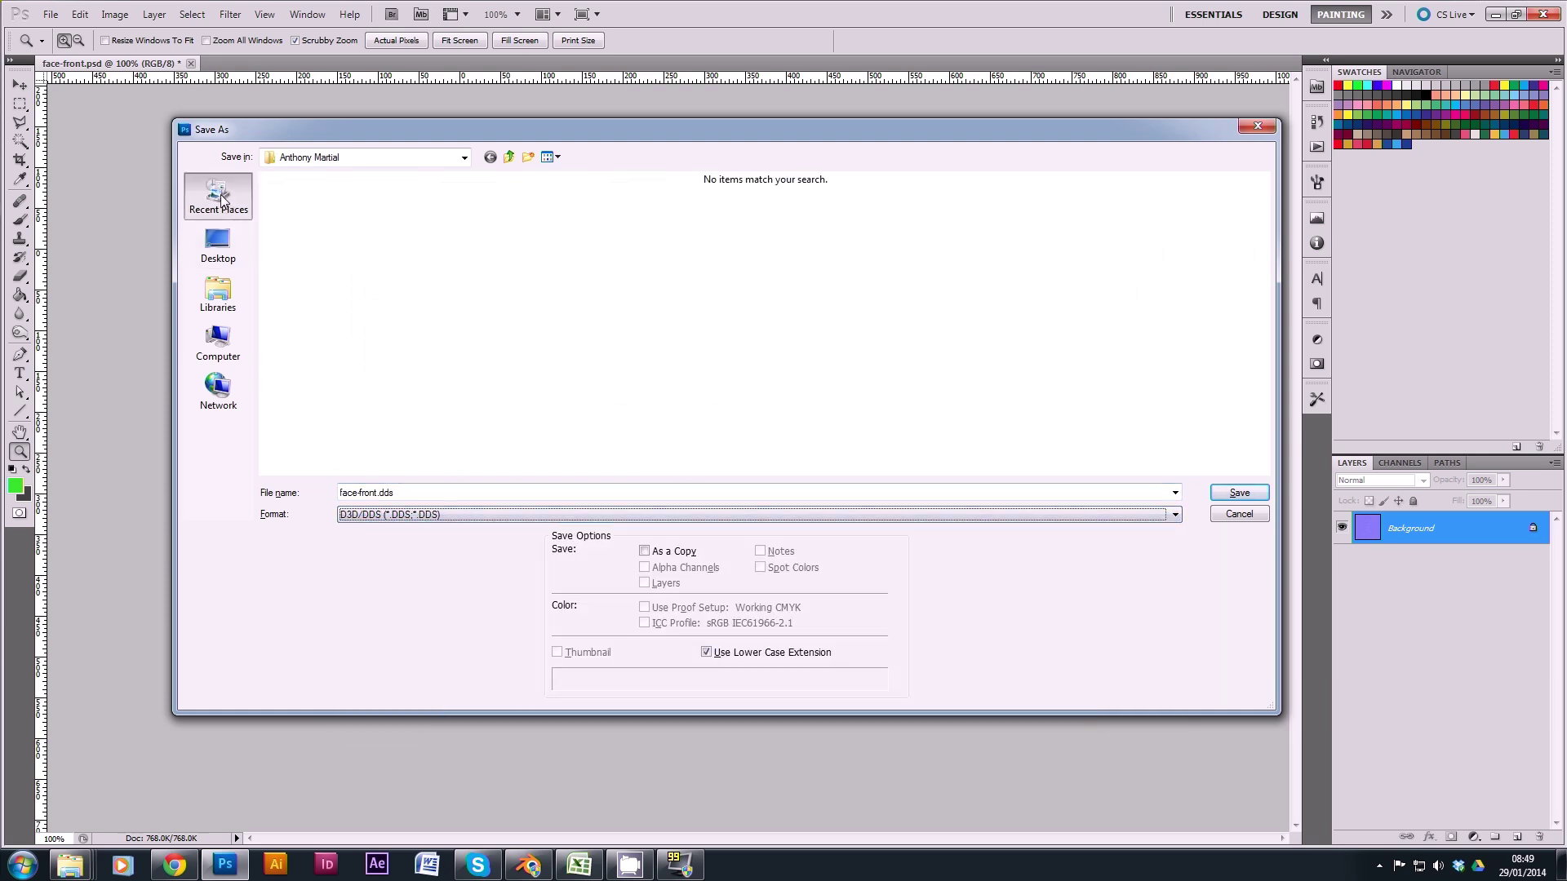
pyautogui.doubleClick(322, 200)
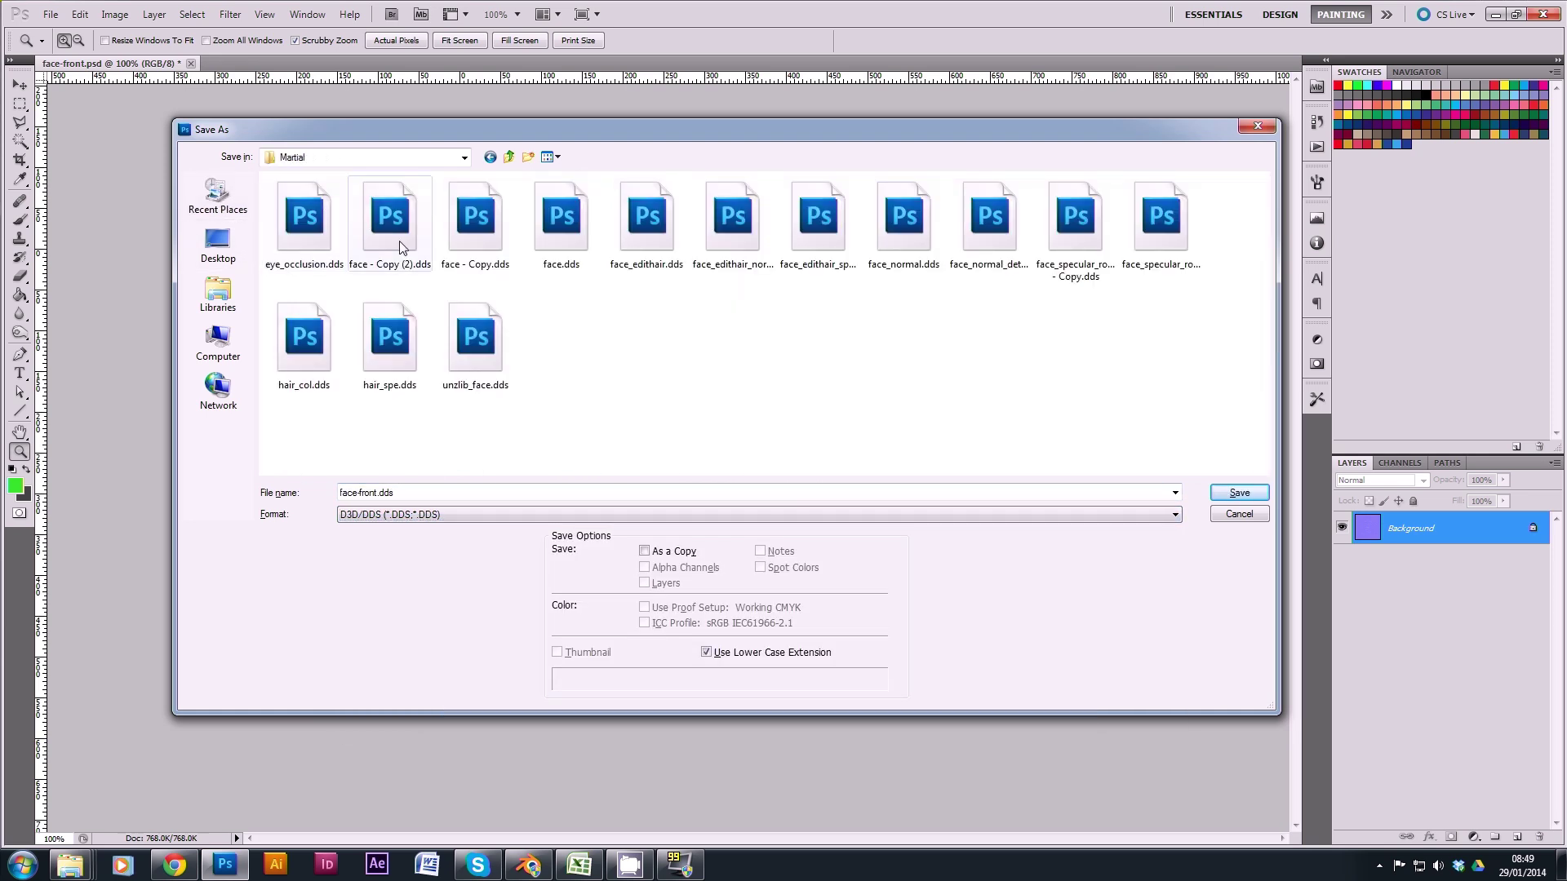
pyautogui.moveTo(975, 135); pyautogui.dragTo(930, 127)
pyautogui.click(943, 205)
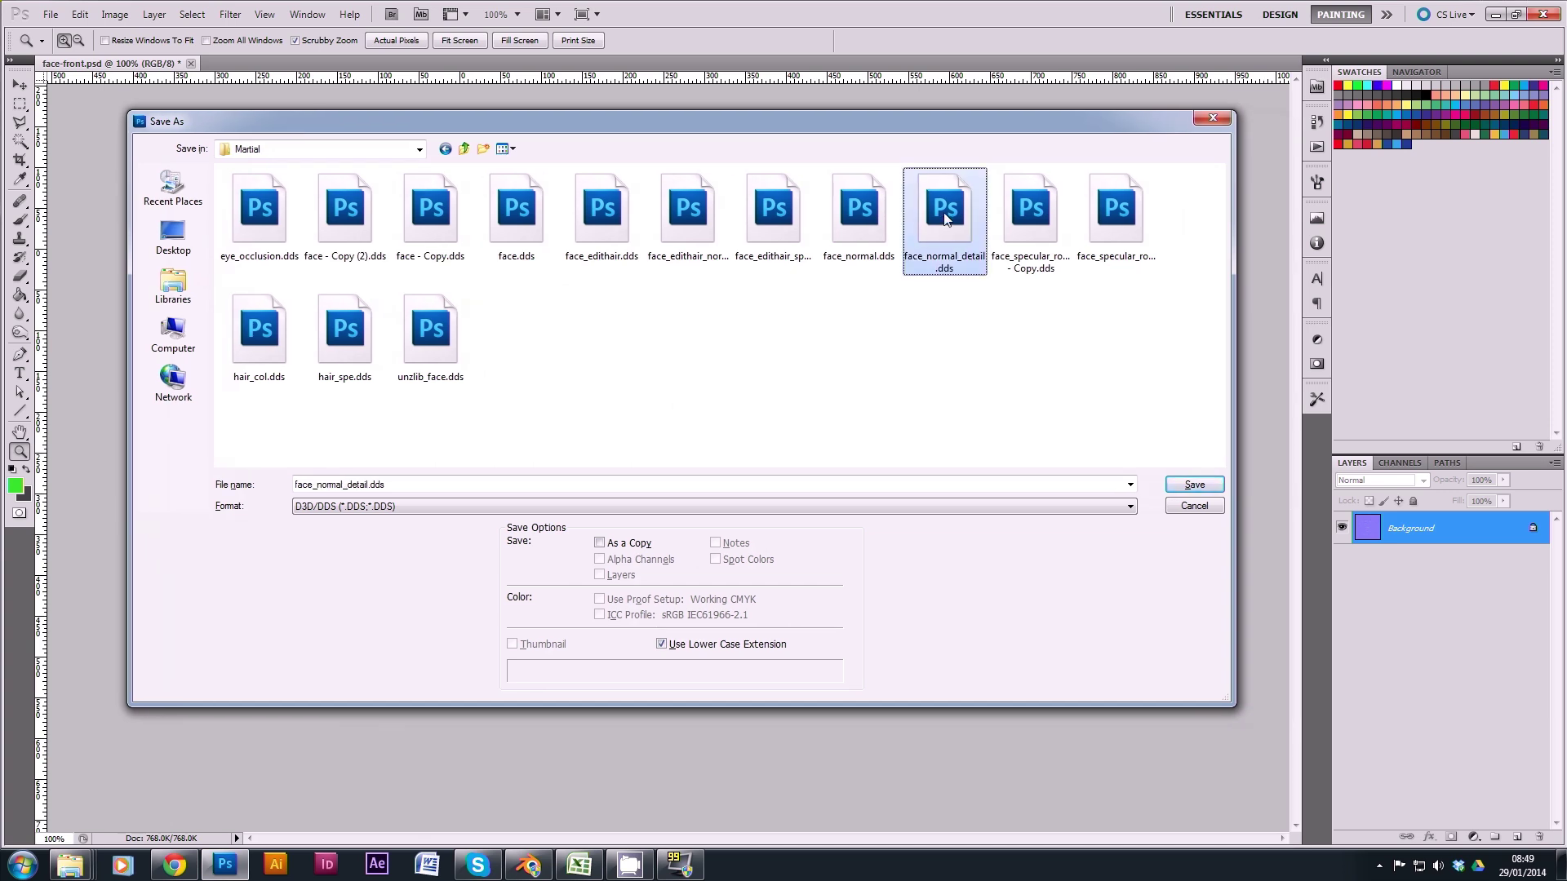
pyautogui.hotkey('ctrl', 'v')
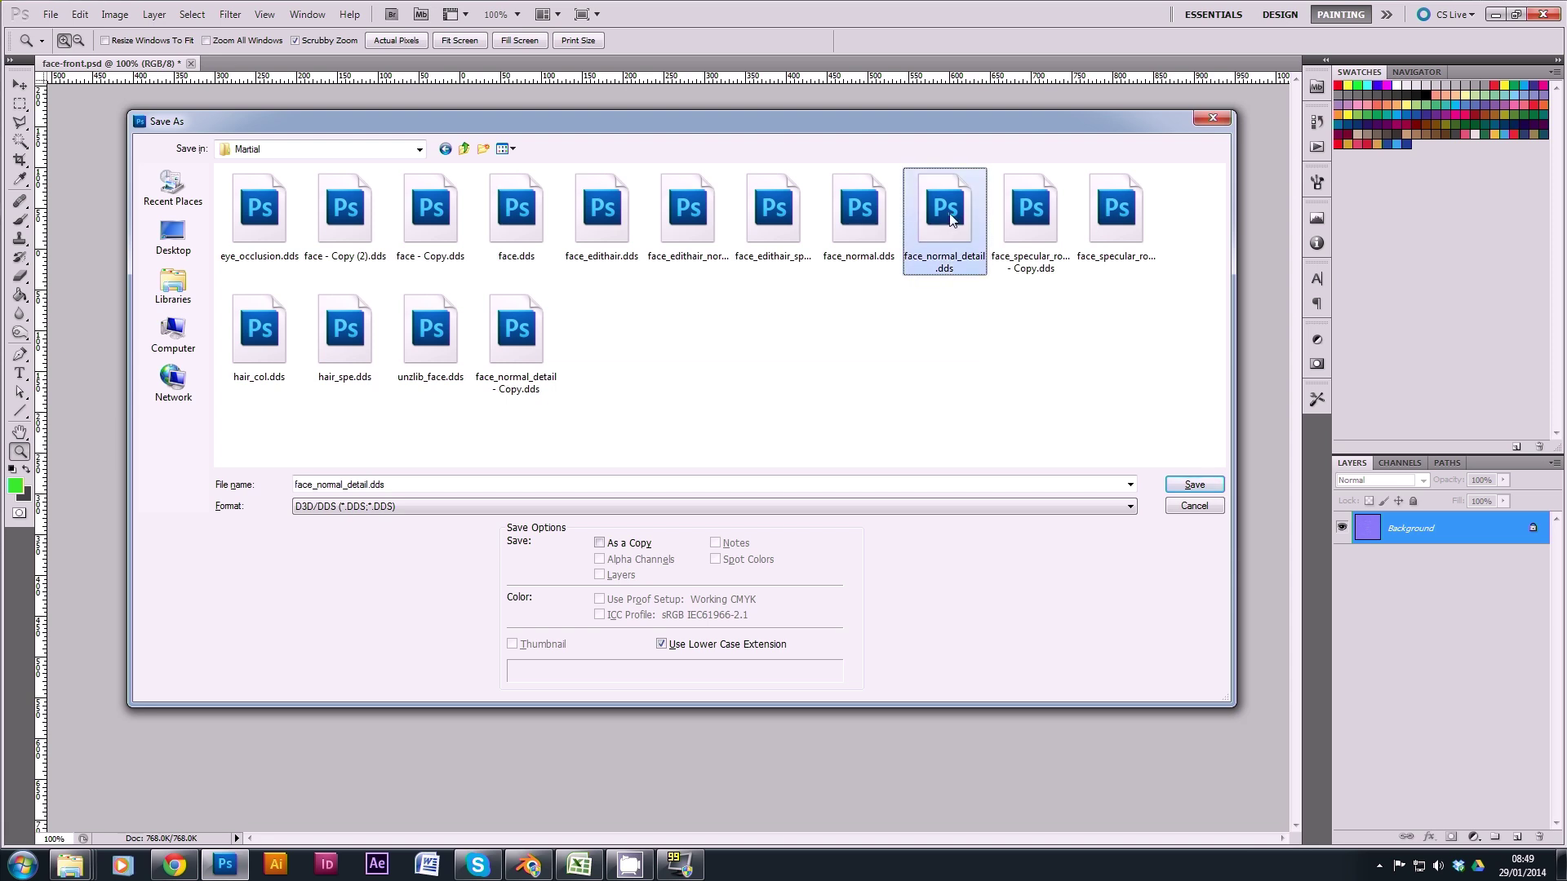
pyautogui.hotkey('ctrl', 'v')
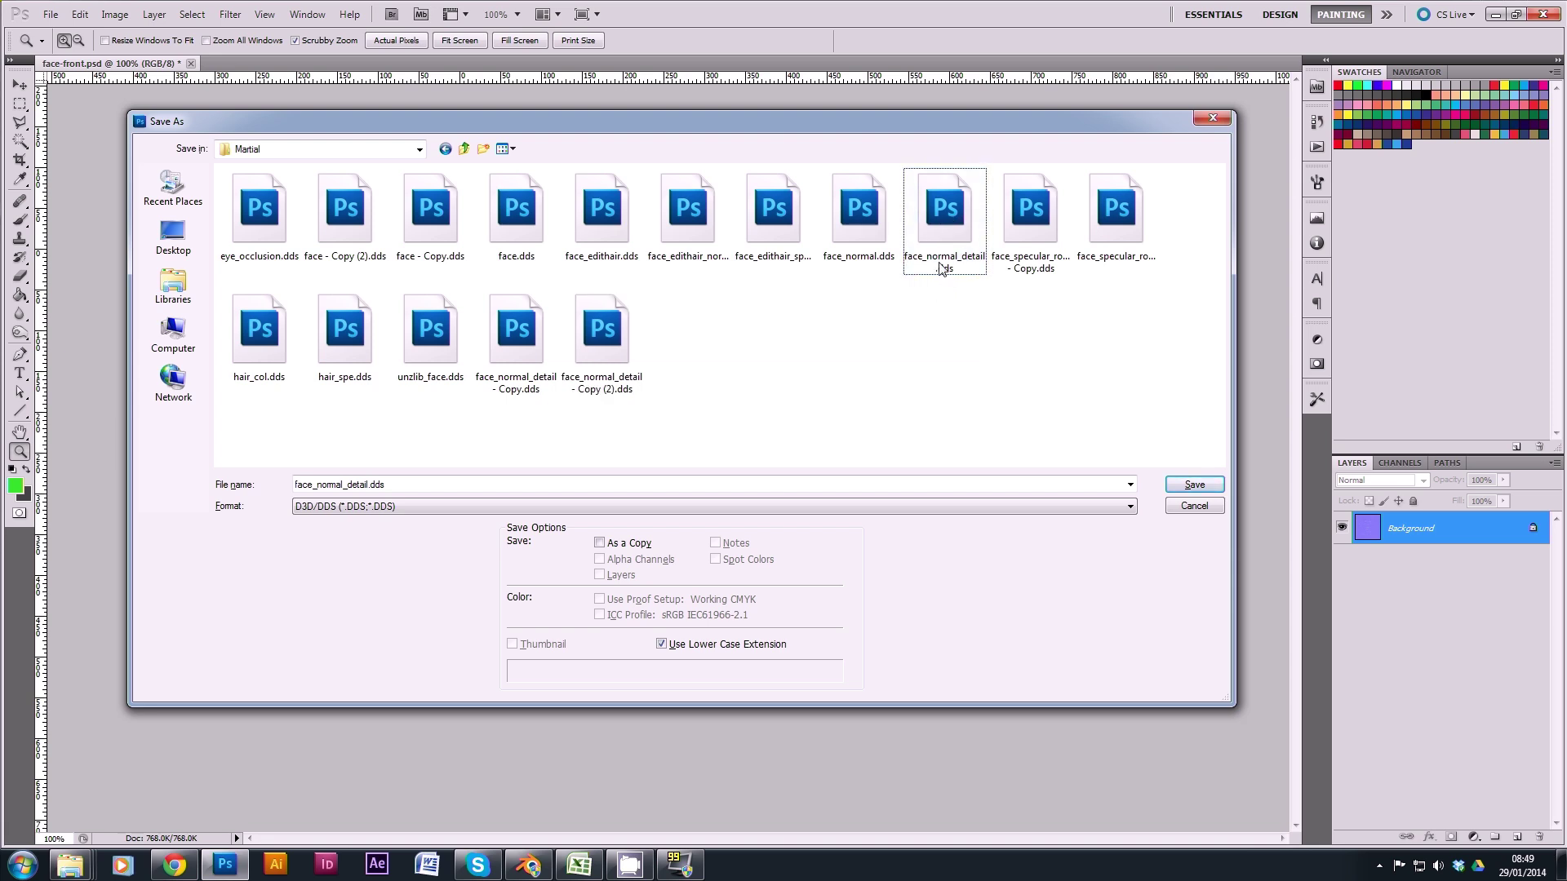
pyautogui.doubleClick(946, 217)
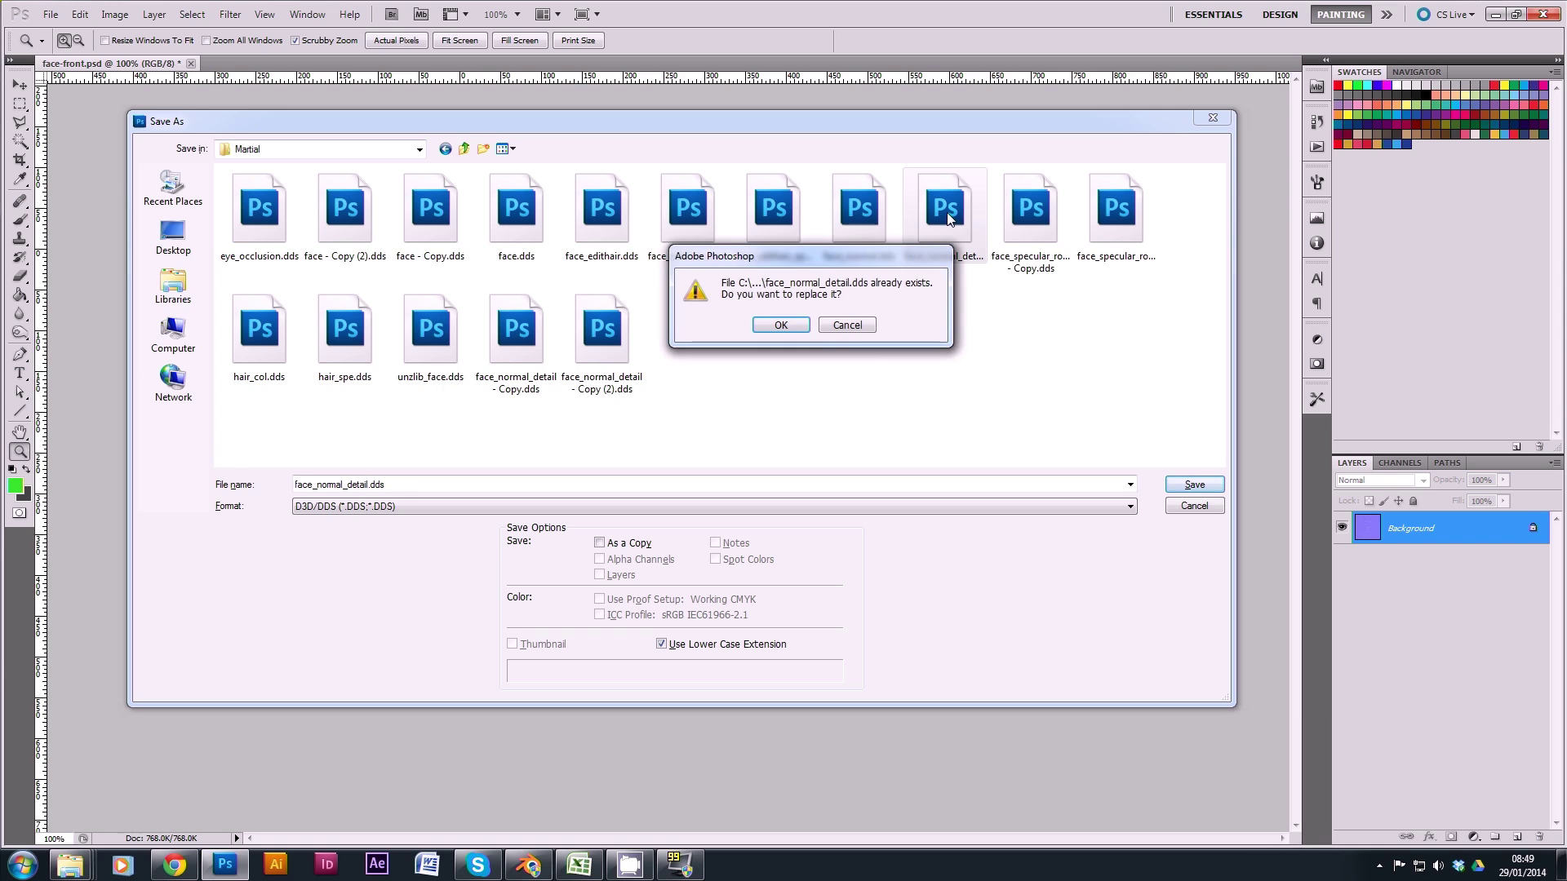
pyautogui.click(775, 325)
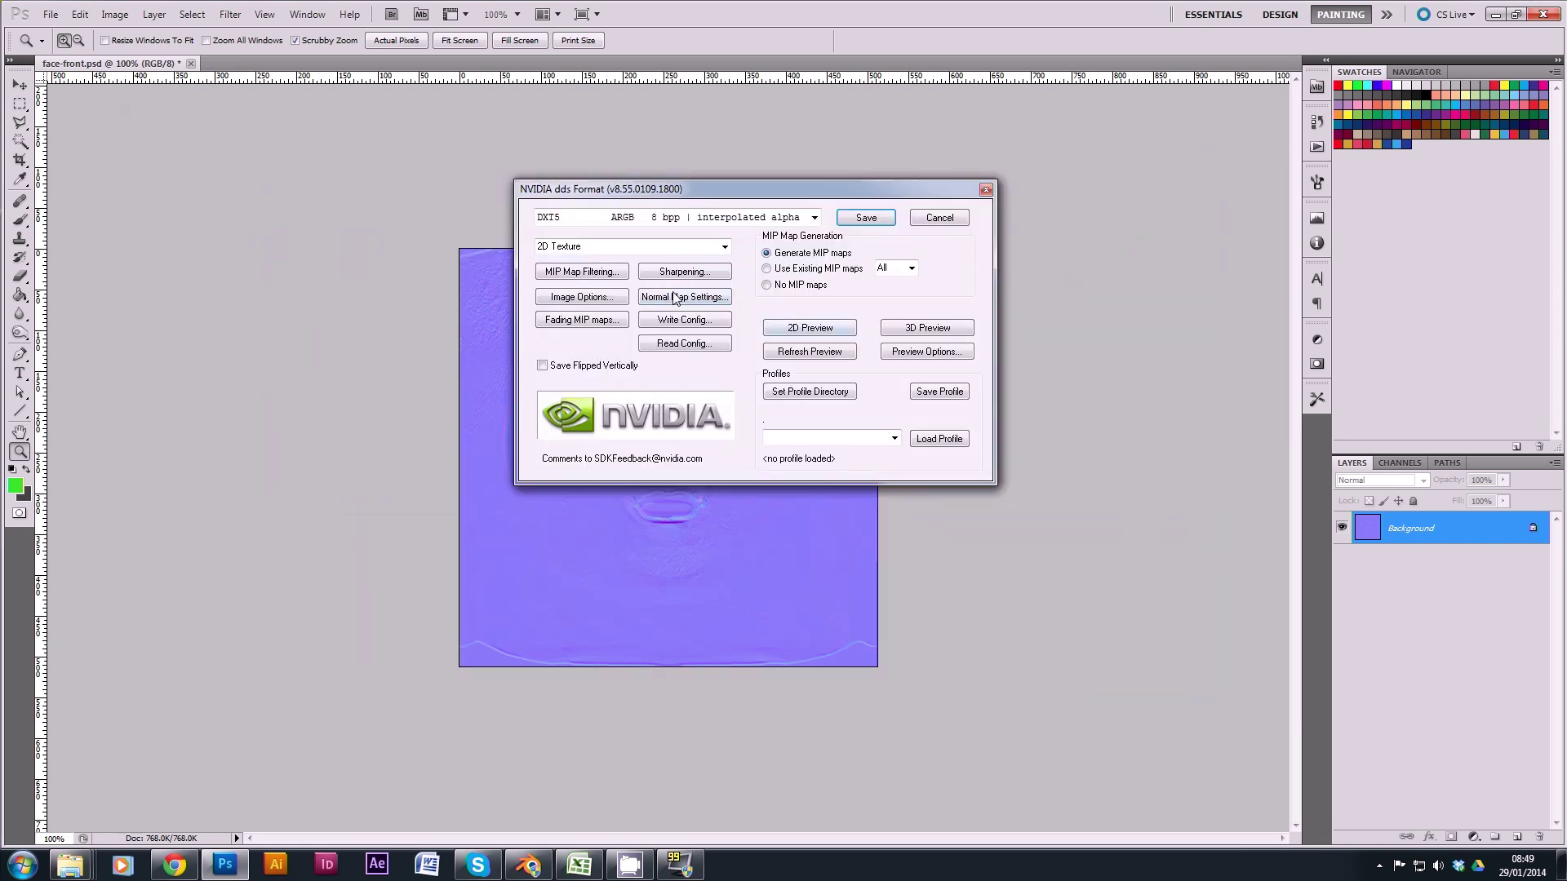
# Step: Export face_normal_detail.dds with DXT5_NM XY 8 bpp compression
pyautogui.click(814, 217)
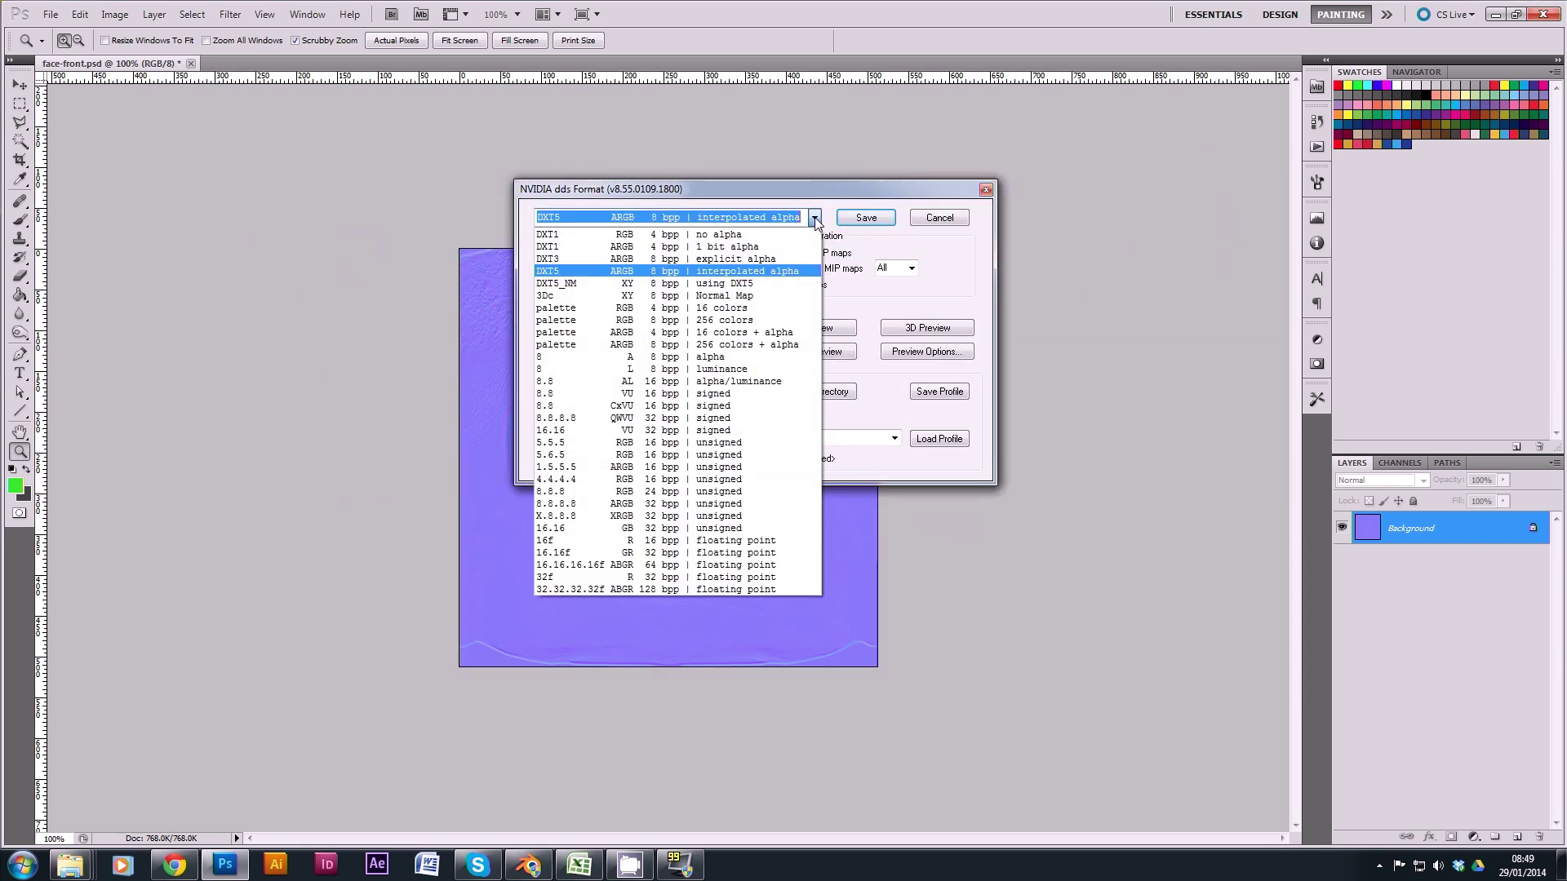
pyautogui.click(597, 286)
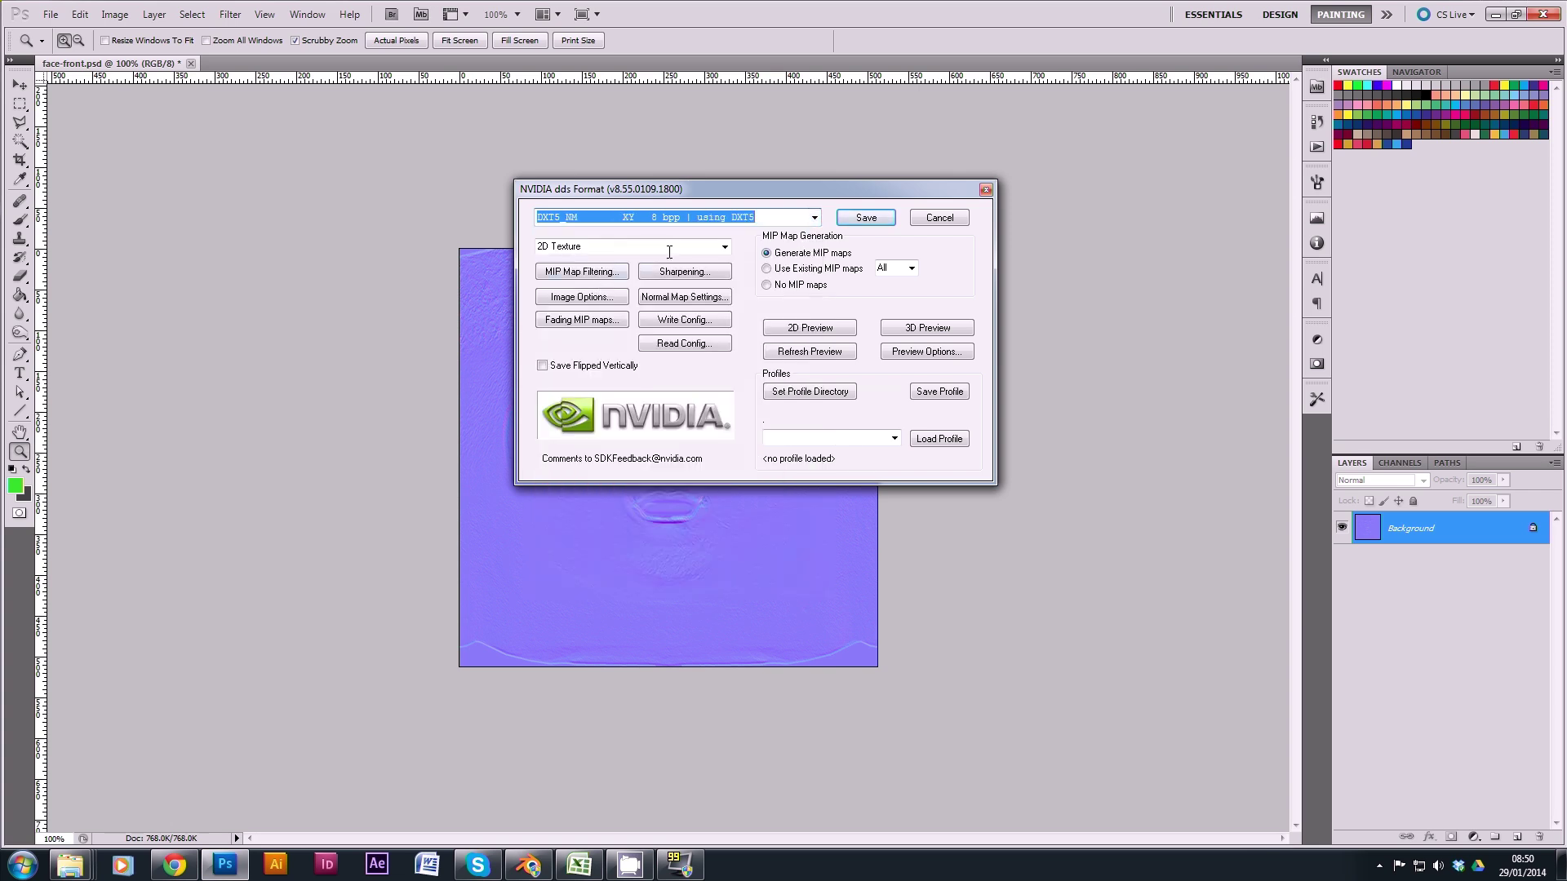
pyautogui.click(866, 218)
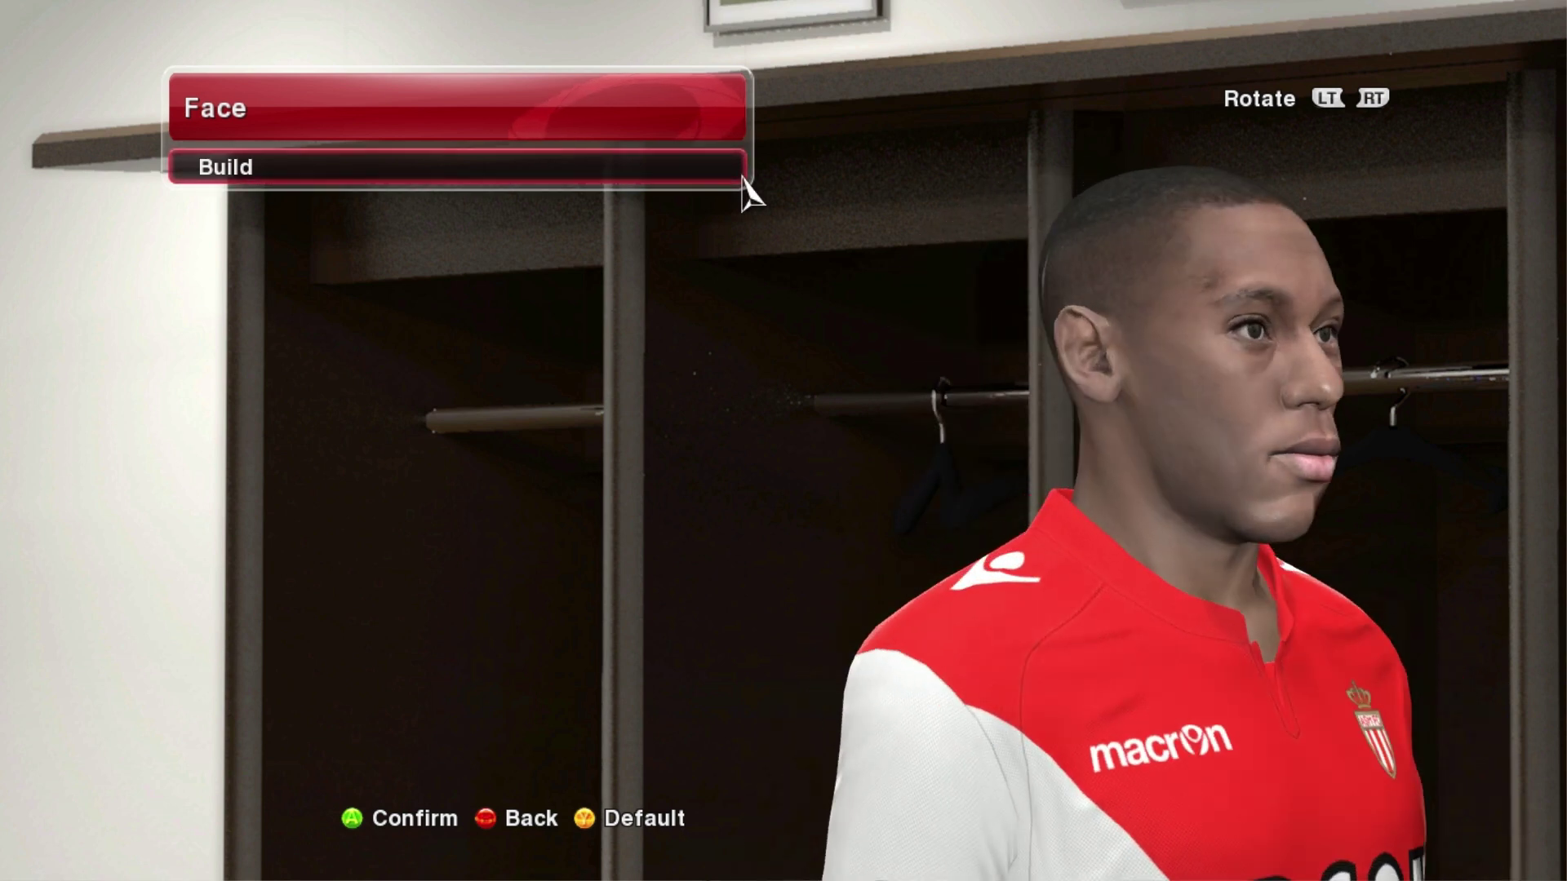
# Step: Rotate the player to inspect the face from the front and both profiles
pyautogui.press('e')
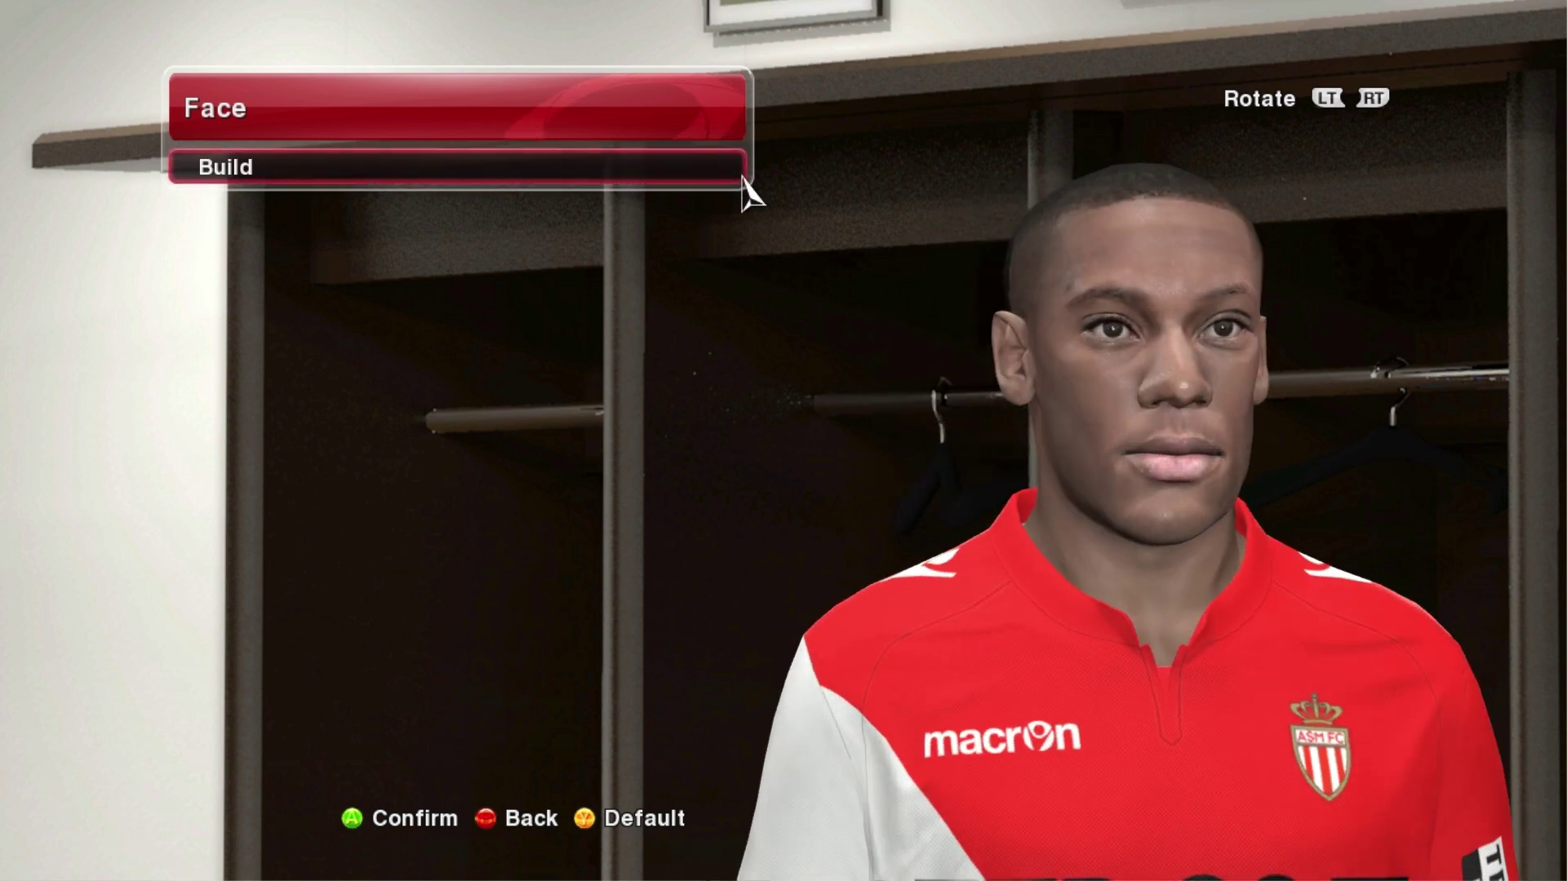
pyautogui.press('q')
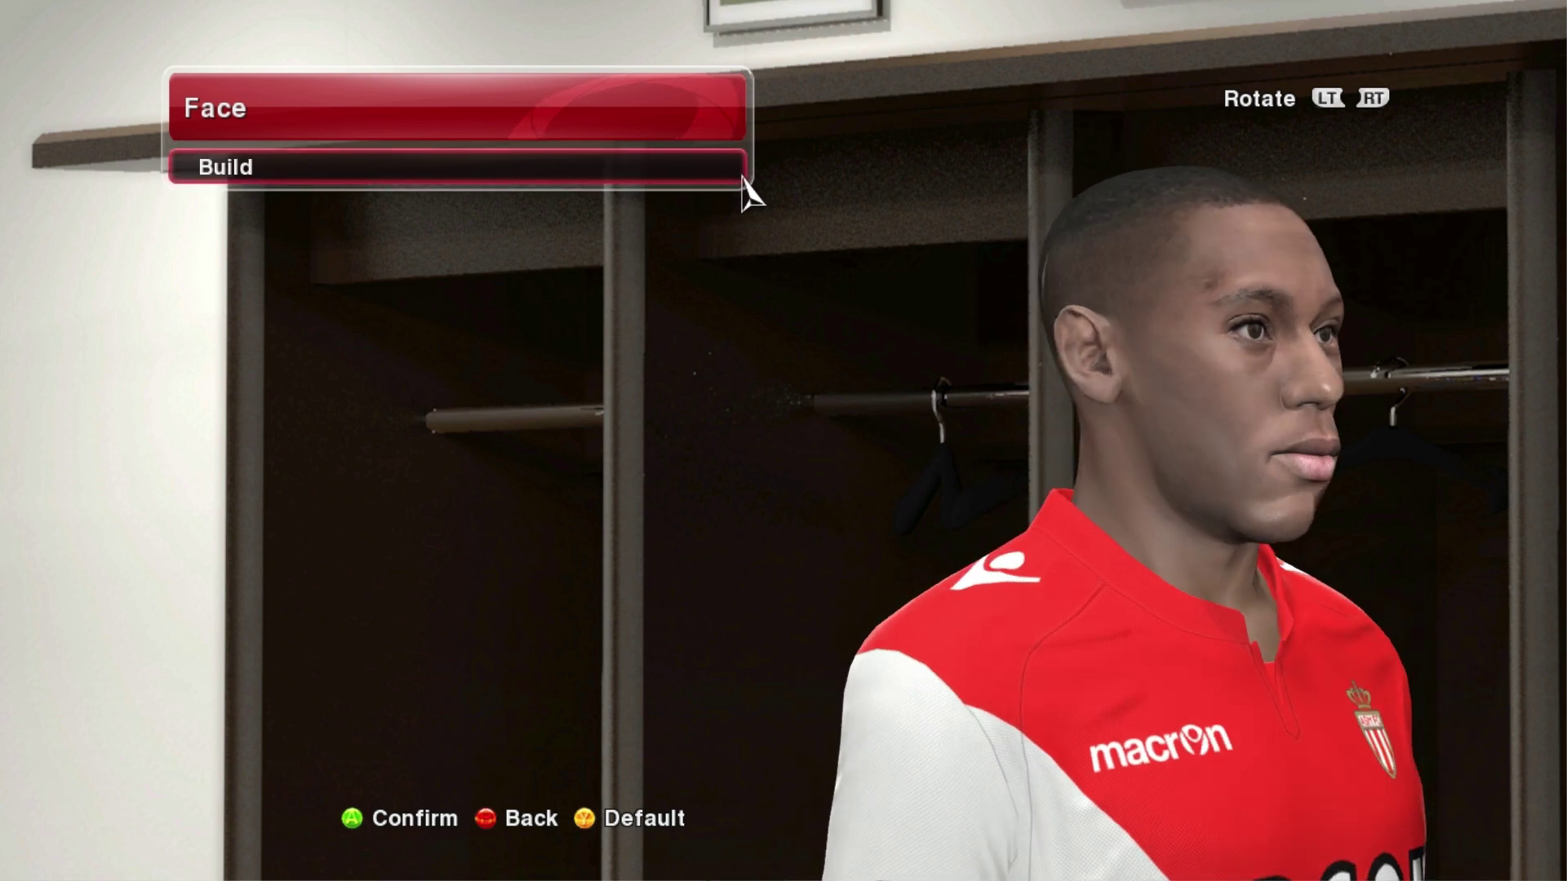
pyautogui.press('e')
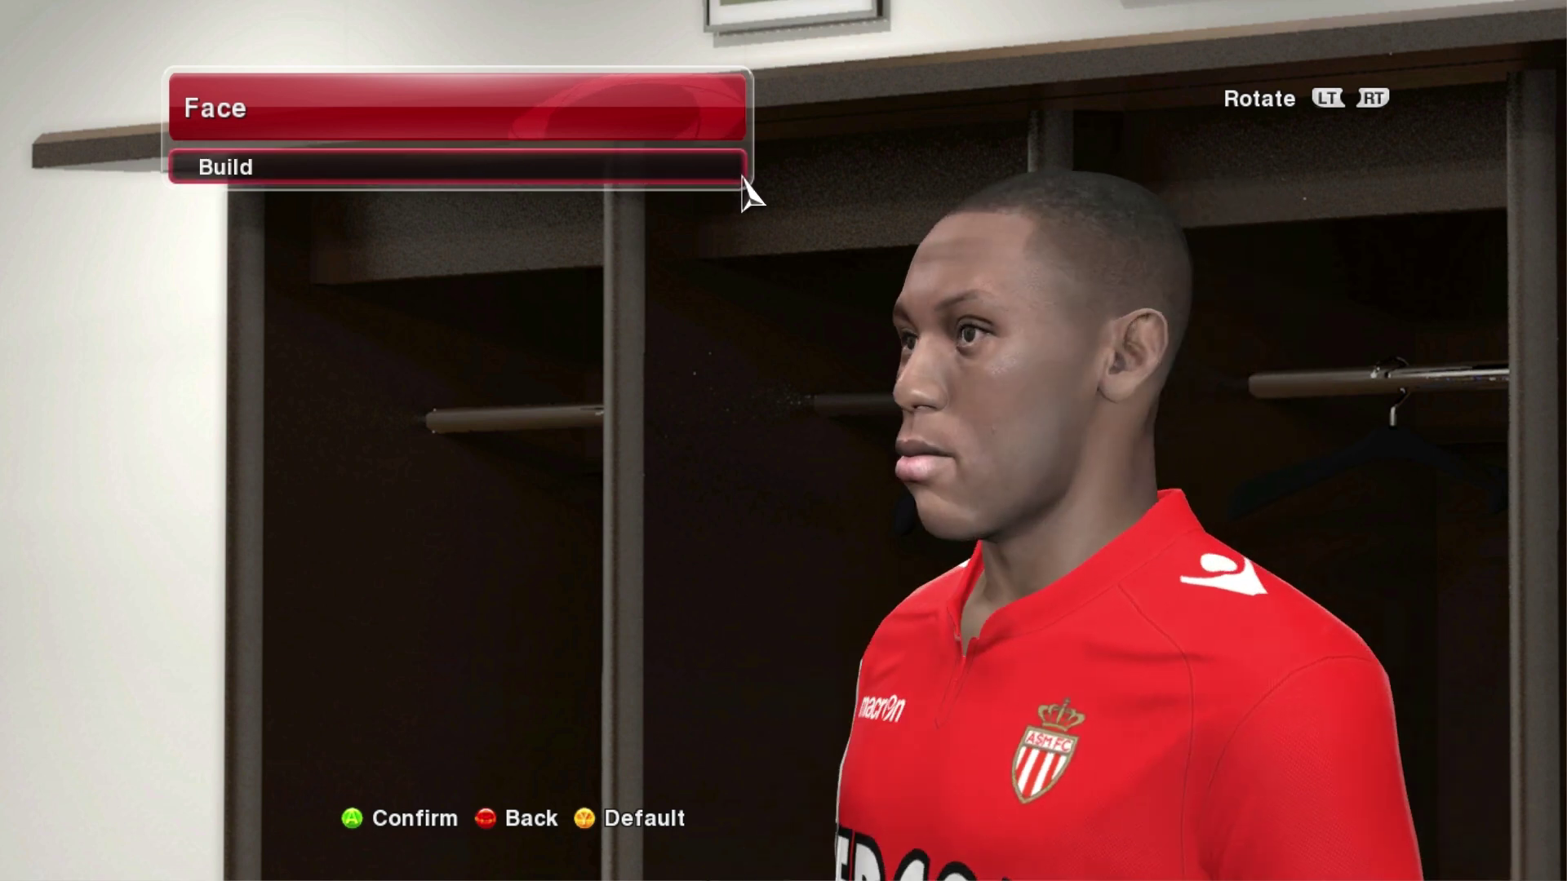